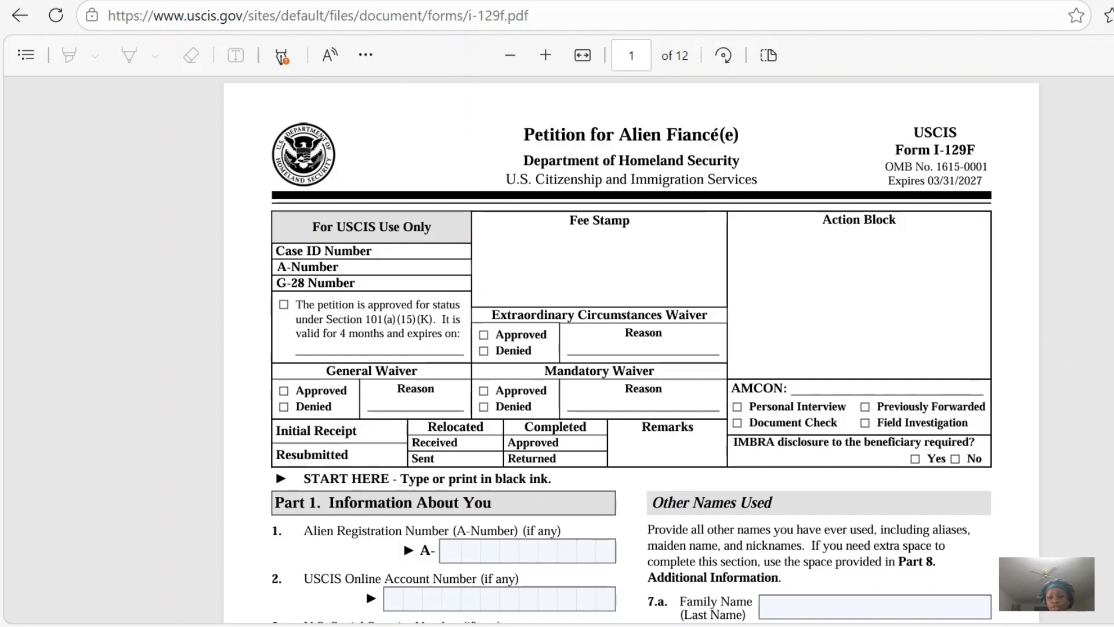
Review page 1 of Form I-129F, covering the identification numbers, visa classification, full name, other names used and mailing address.
scroll(632, 350, down, 2)
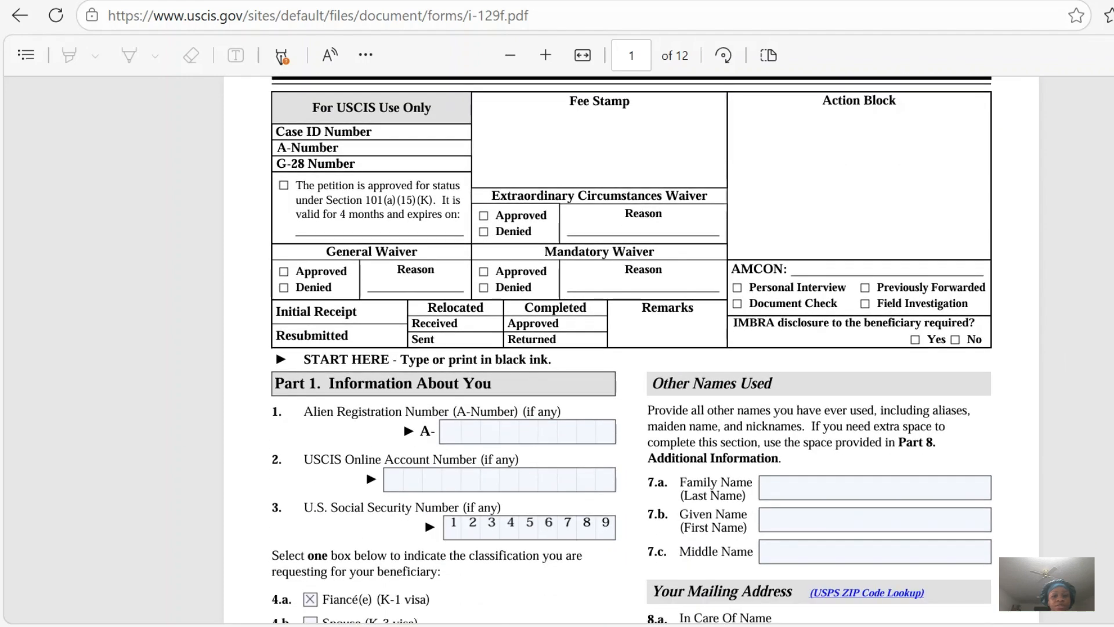
scroll(632, 350, down, 1)
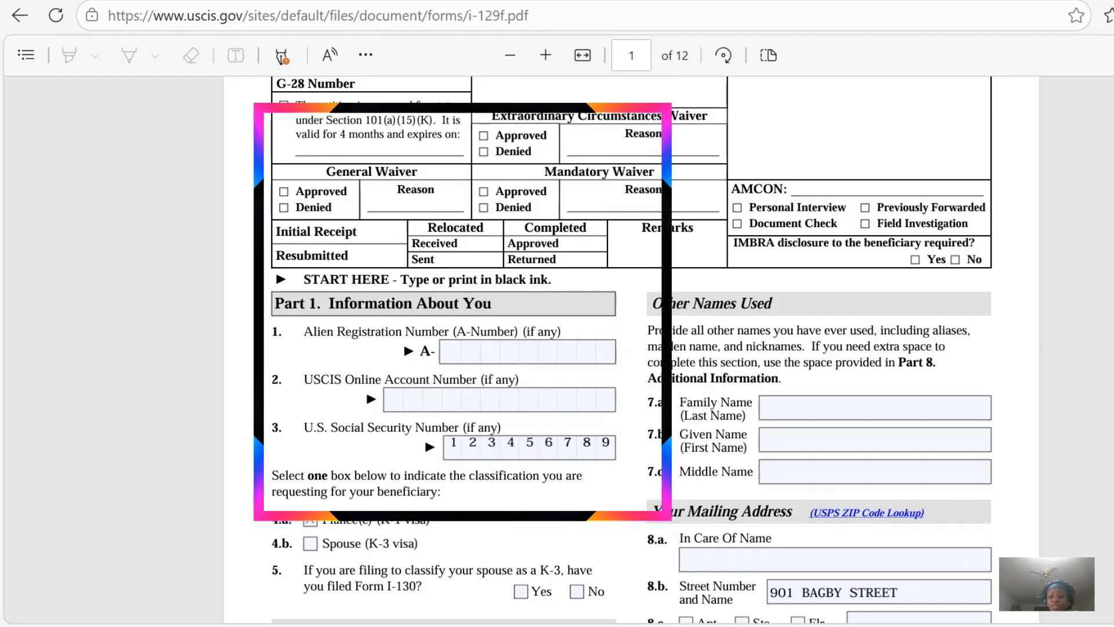
scroll(631, 349, down, 2)
scroll(630, 349, down, 2)
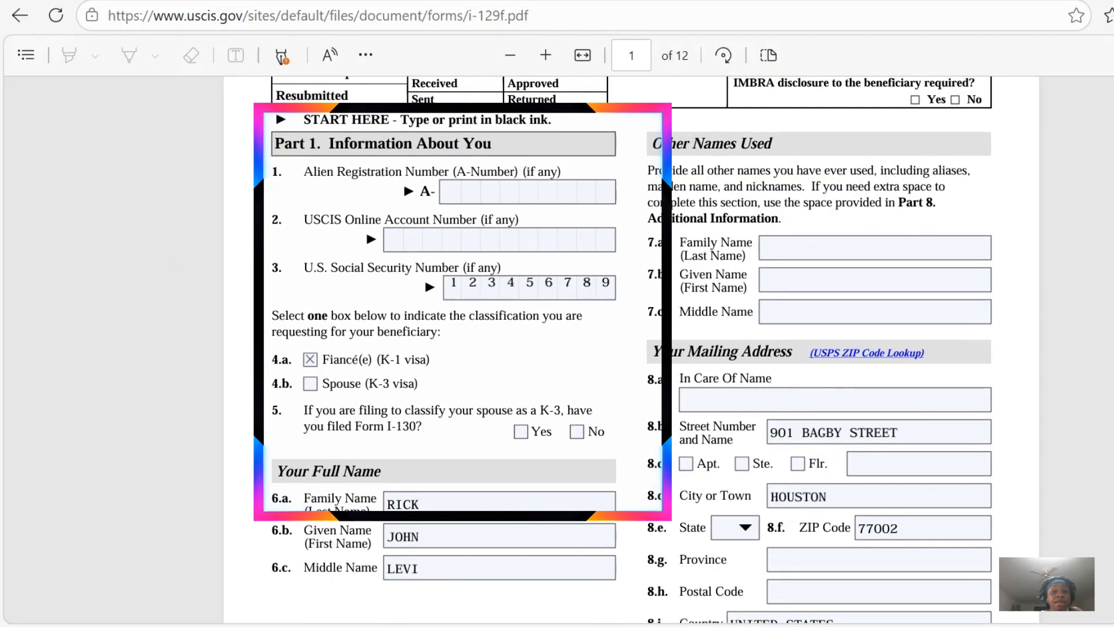
click(475, 189)
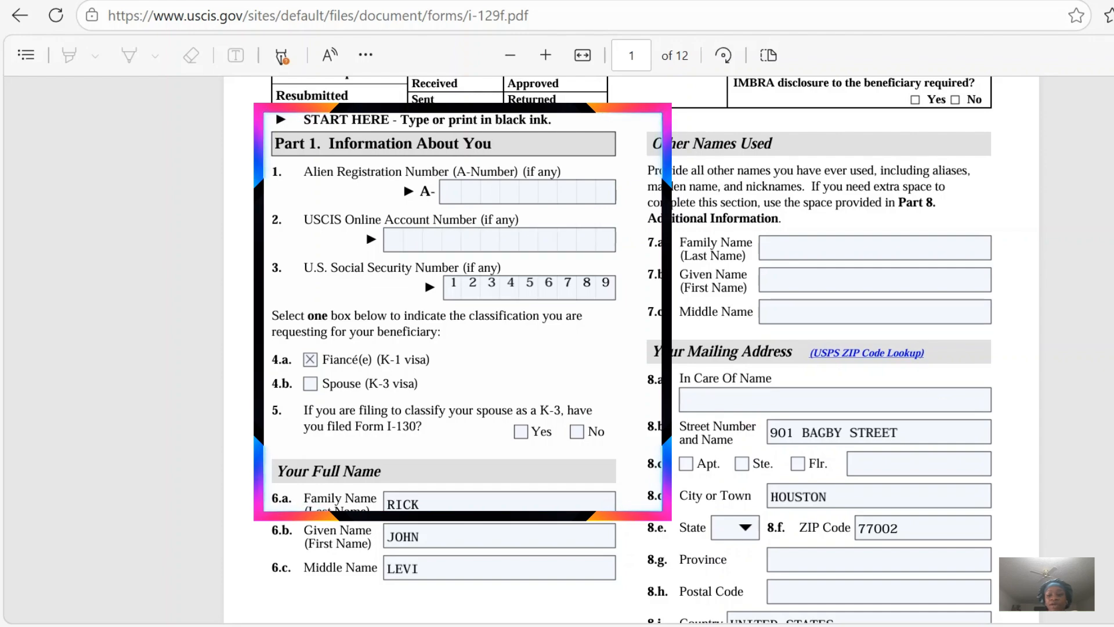
scroll(631, 348, down, 2)
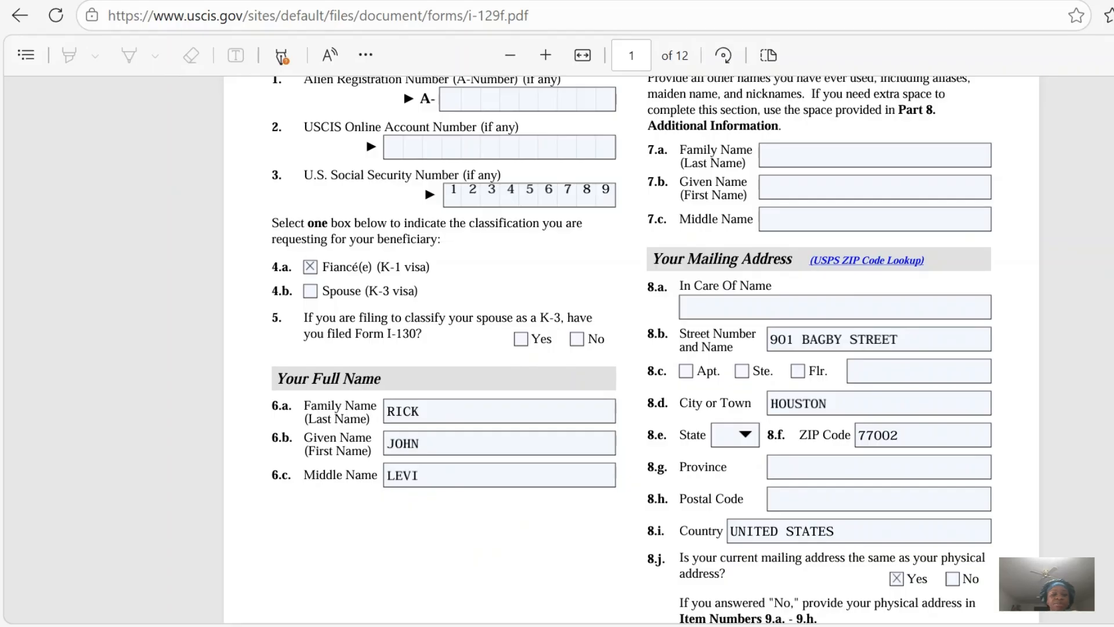
scroll(632, 348, down, 5)
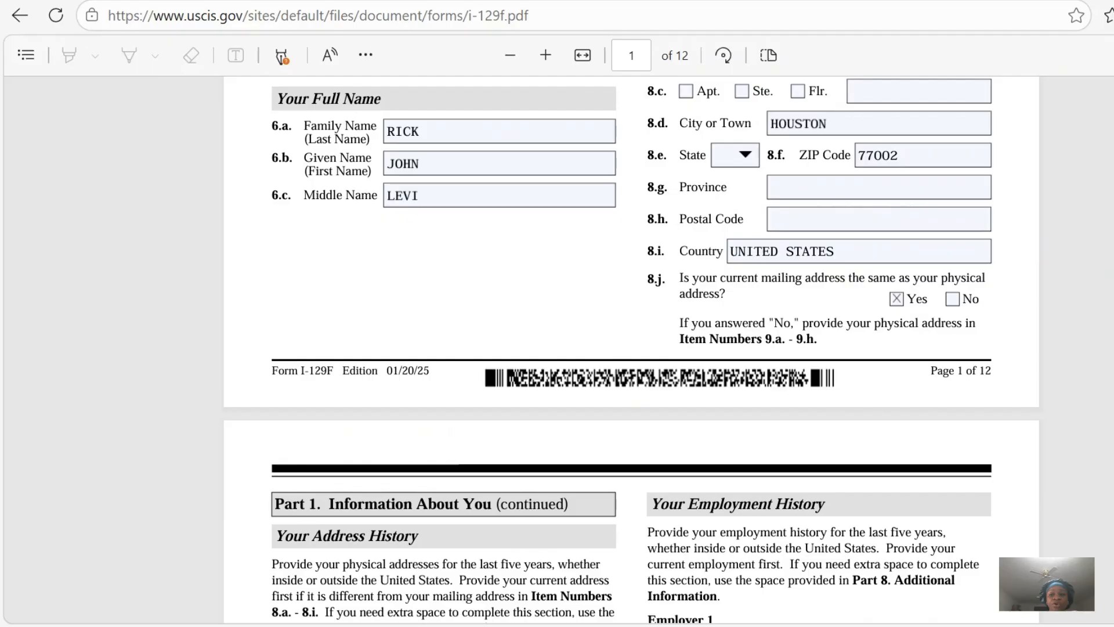
scroll(631, 348, up, 1)
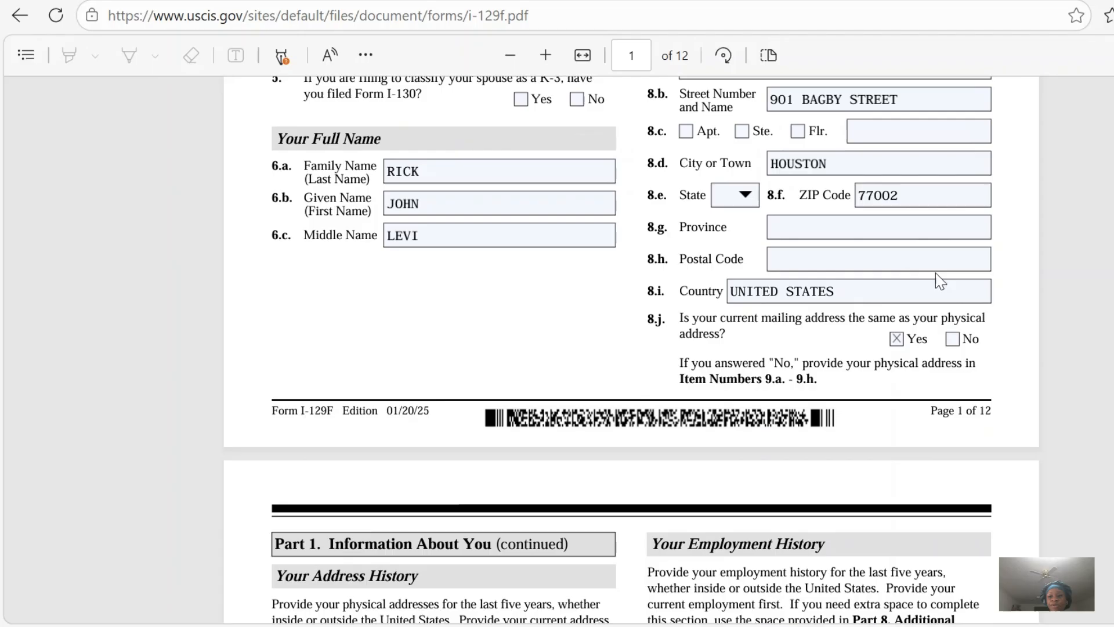
scroll(631, 350, up, 5)
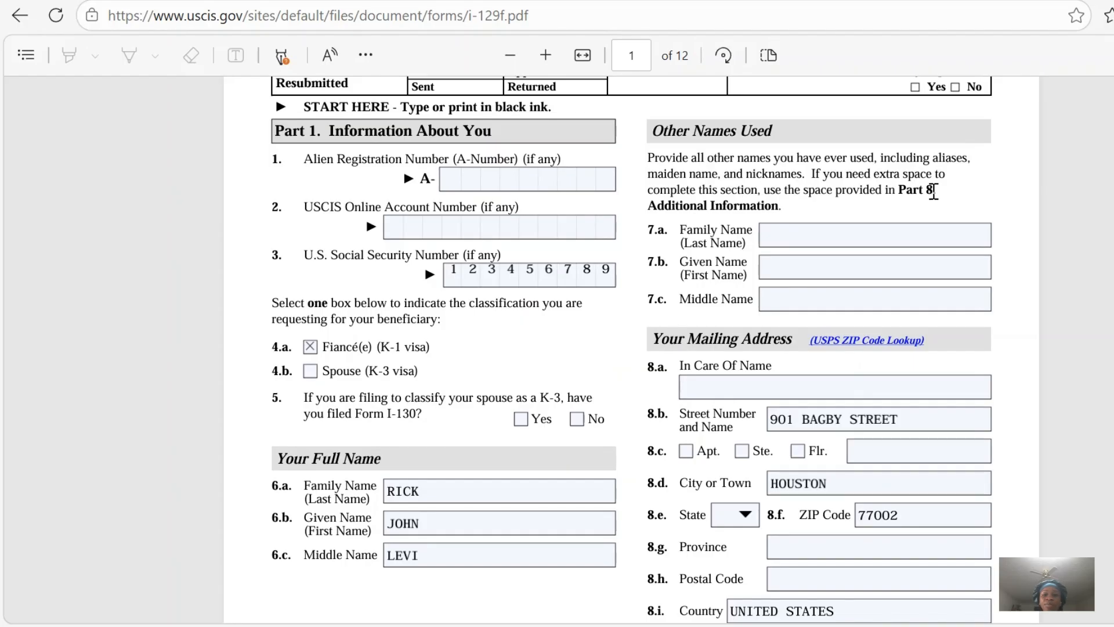
click(799, 231)
scroll(631, 348, down, 3)
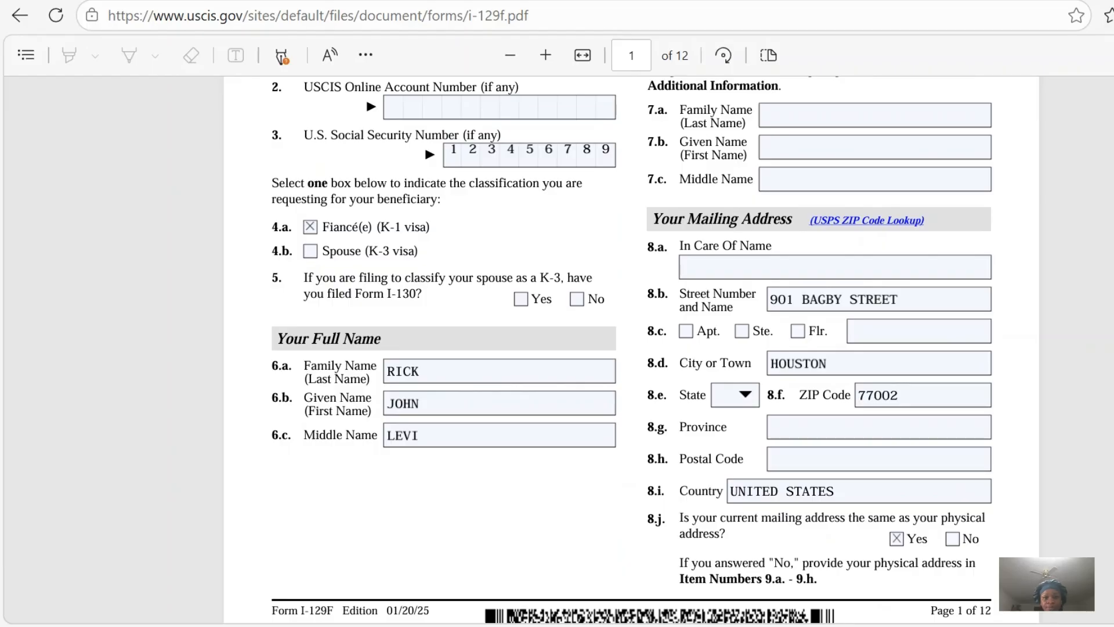
scroll(631, 348, down, 1)
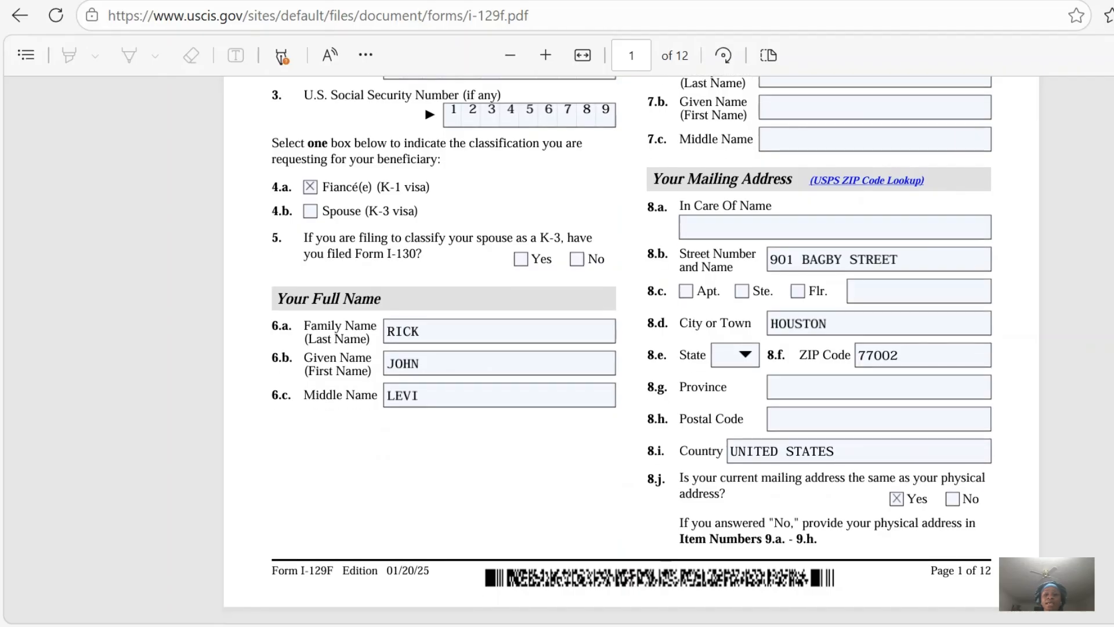
Set the state in the mailing address (item 8.e) to TX.
scroll(807, 181, down, 1)
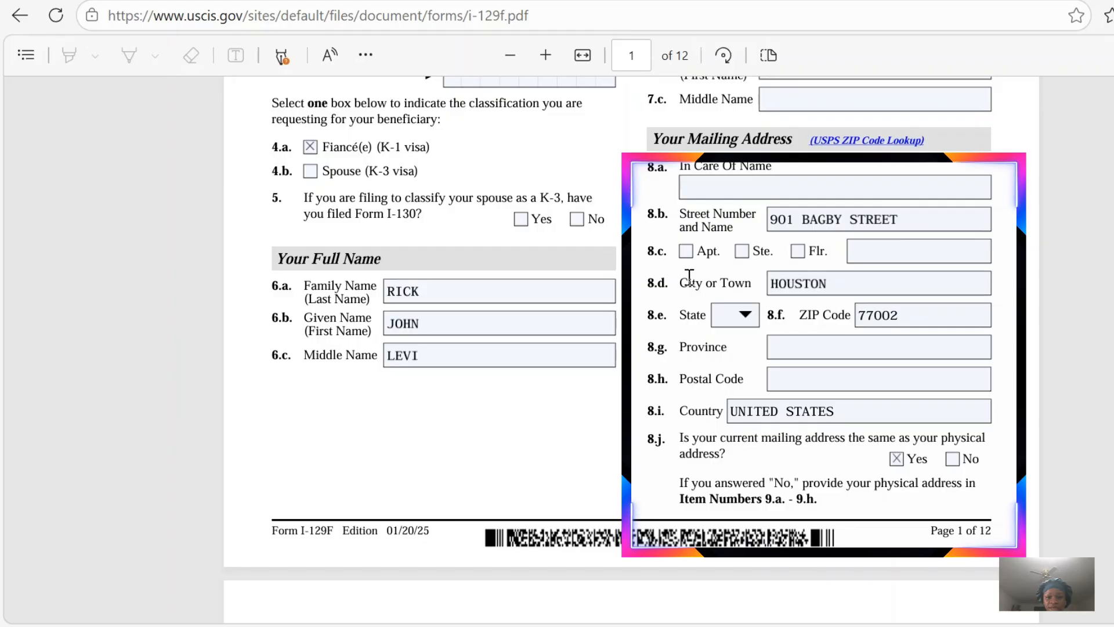
click(744, 314)
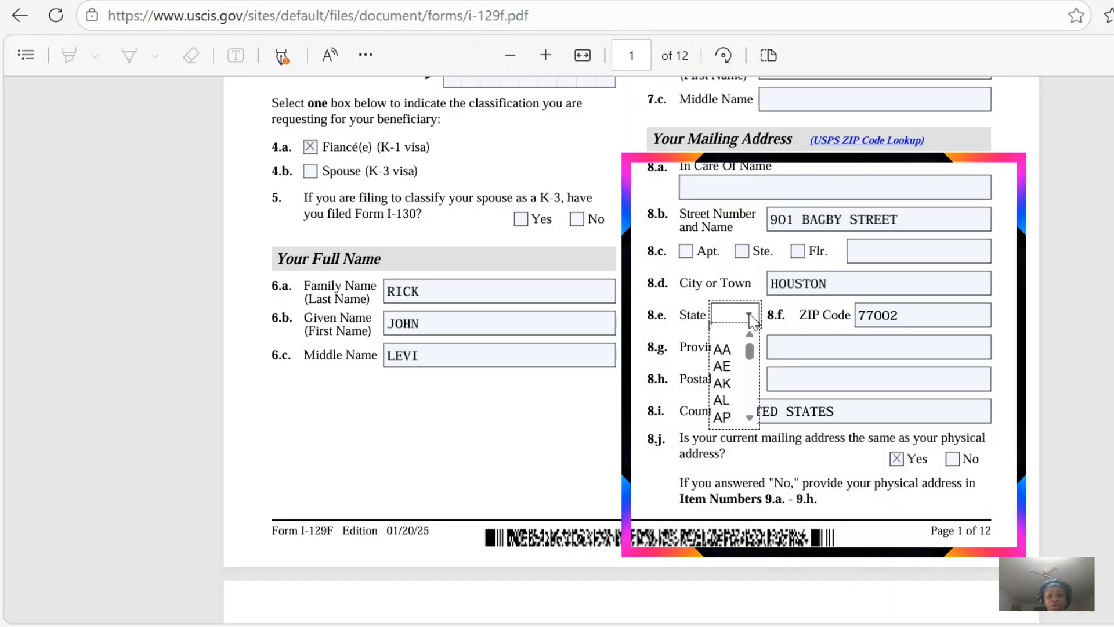
click(751, 417)
click(751, 419)
click(751, 419)
click(751, 419)
click(751, 420)
click(751, 419)
click(751, 419)
click(751, 419)
click(751, 419)
click(751, 419)
click(751, 419)
click(751, 419)
click(751, 420)
click(751, 419)
click(751, 419)
click(751, 419)
click(751, 419)
click(751, 420)
click(751, 419)
click(751, 419)
click(751, 419)
click(751, 419)
click(751, 419)
click(751, 419)
click(751, 419)
click(752, 419)
click(751, 419)
click(751, 419)
click(751, 419)
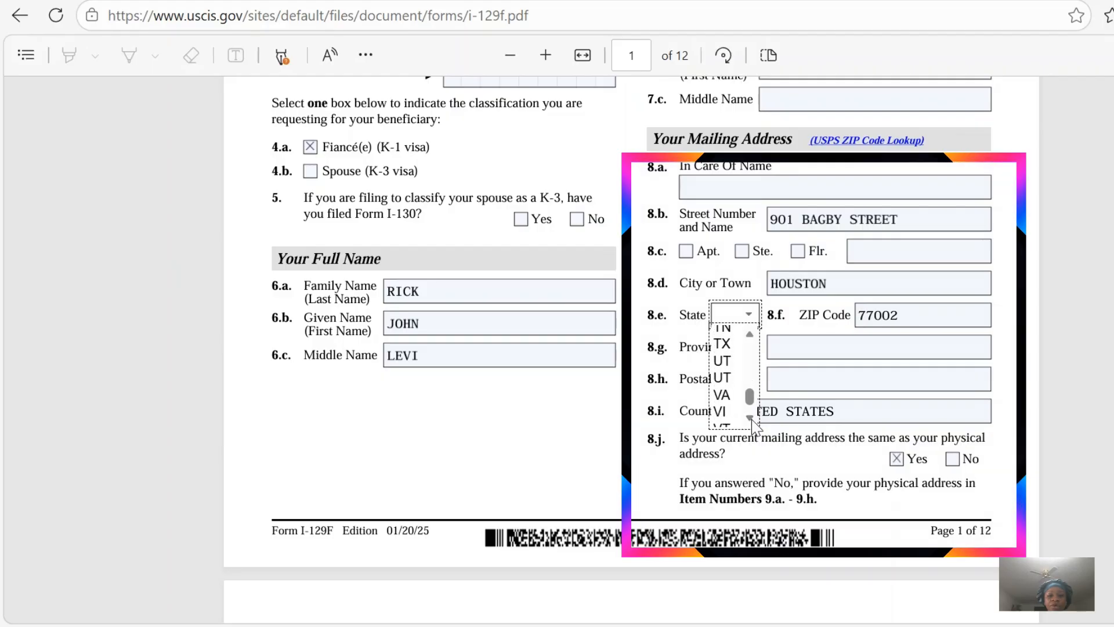
click(725, 344)
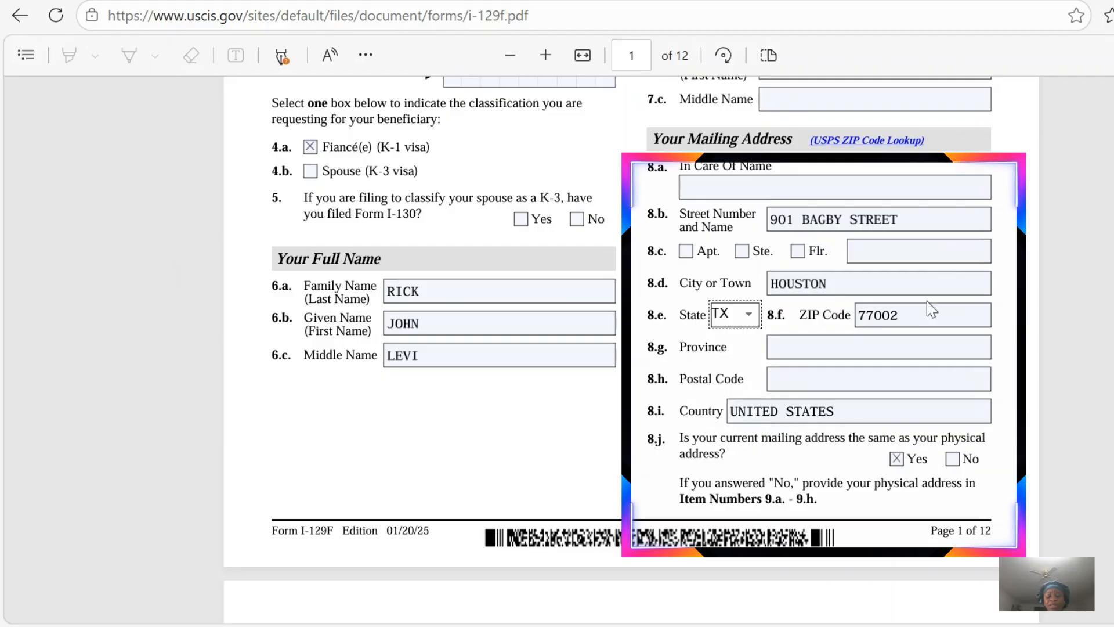
click(865, 318)
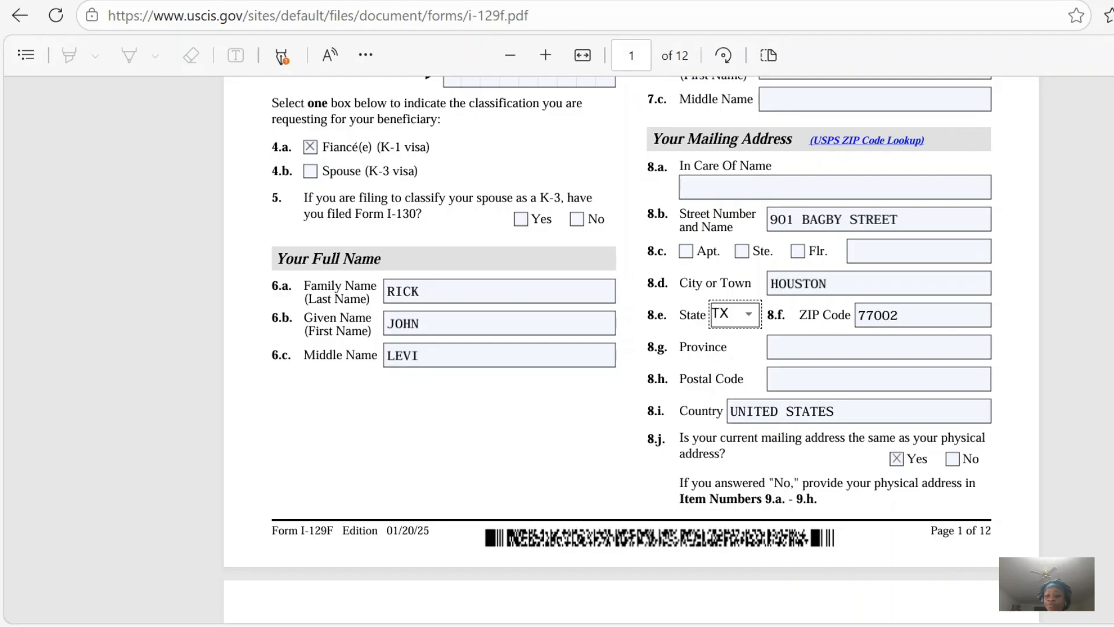
Set the state for Physical Address 1 (item 9.d) in the page 2 address history to TX.
scroll(631, 348, down, 2)
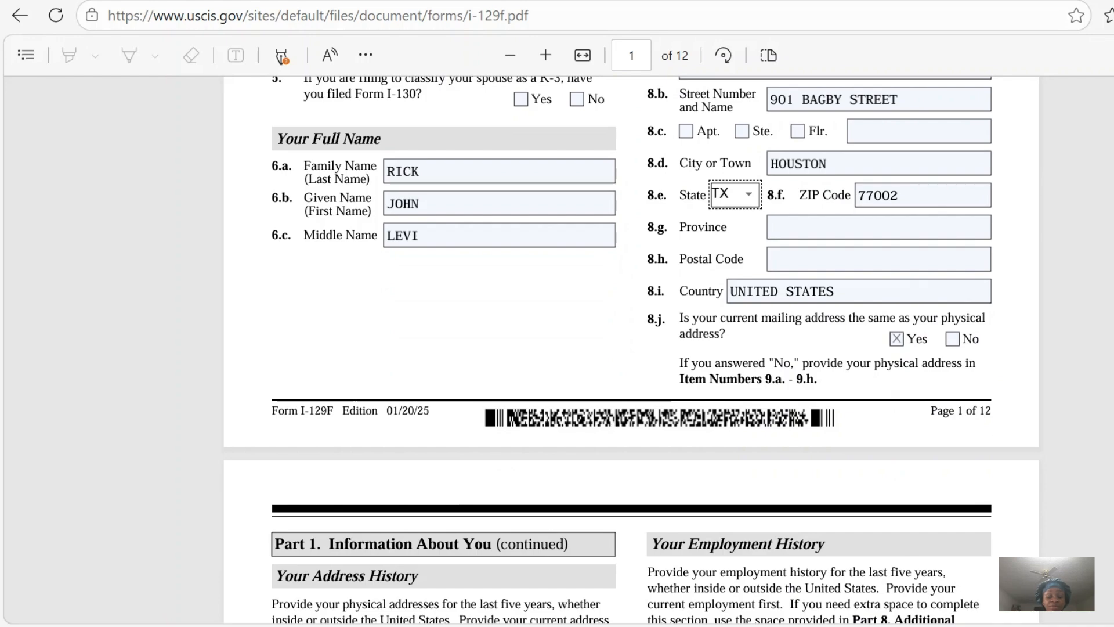
scroll(631, 348, down, 4)
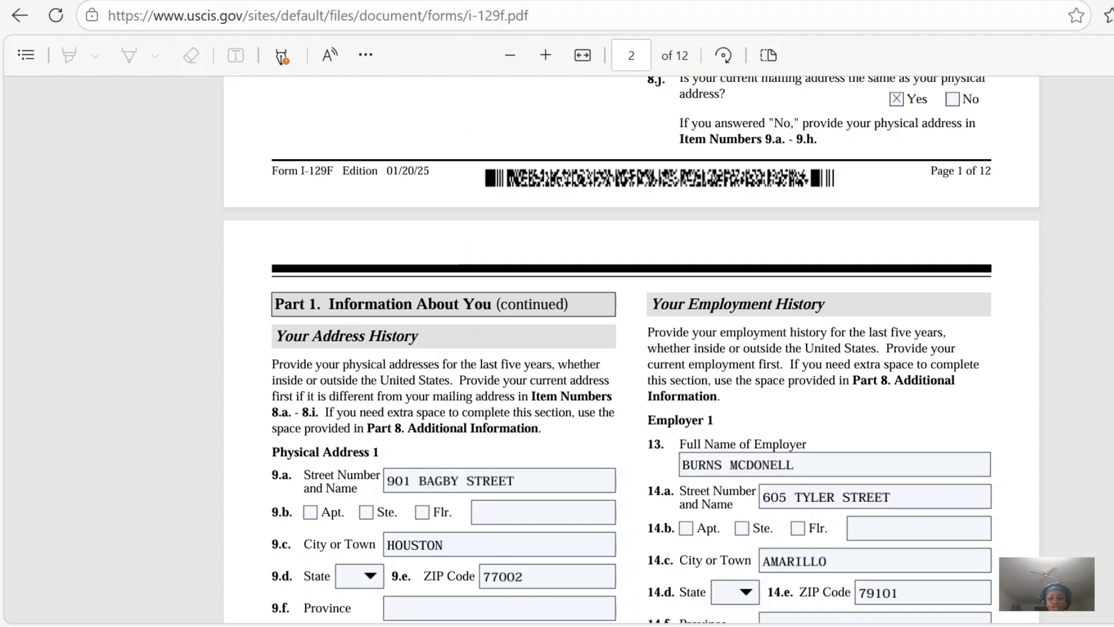
scroll(712, 377, down, 3)
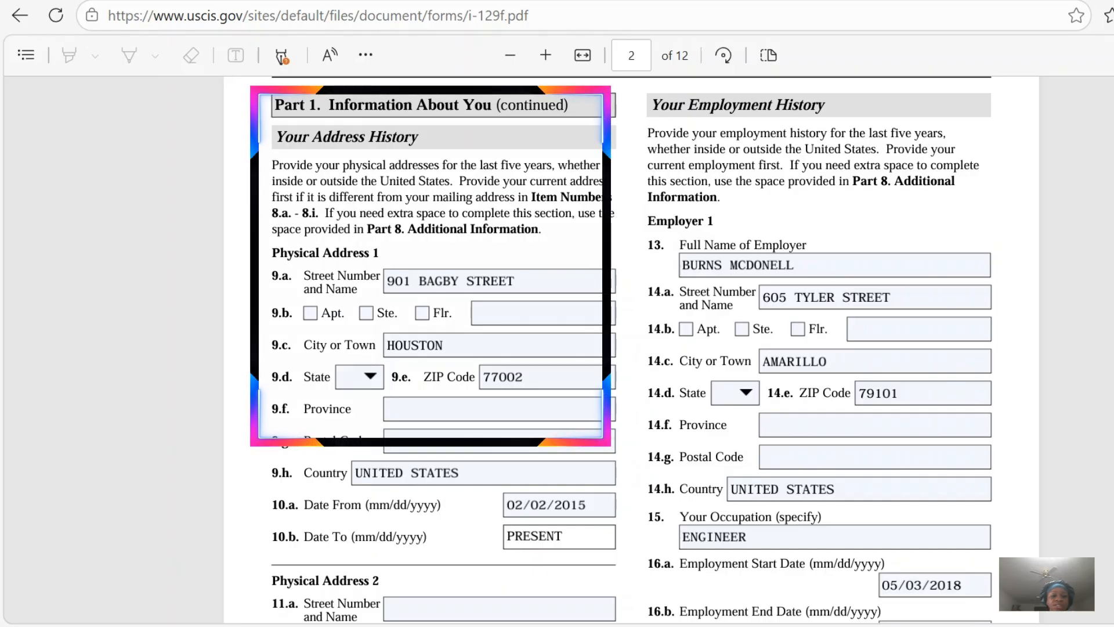
scroll(608, 348, down, 2)
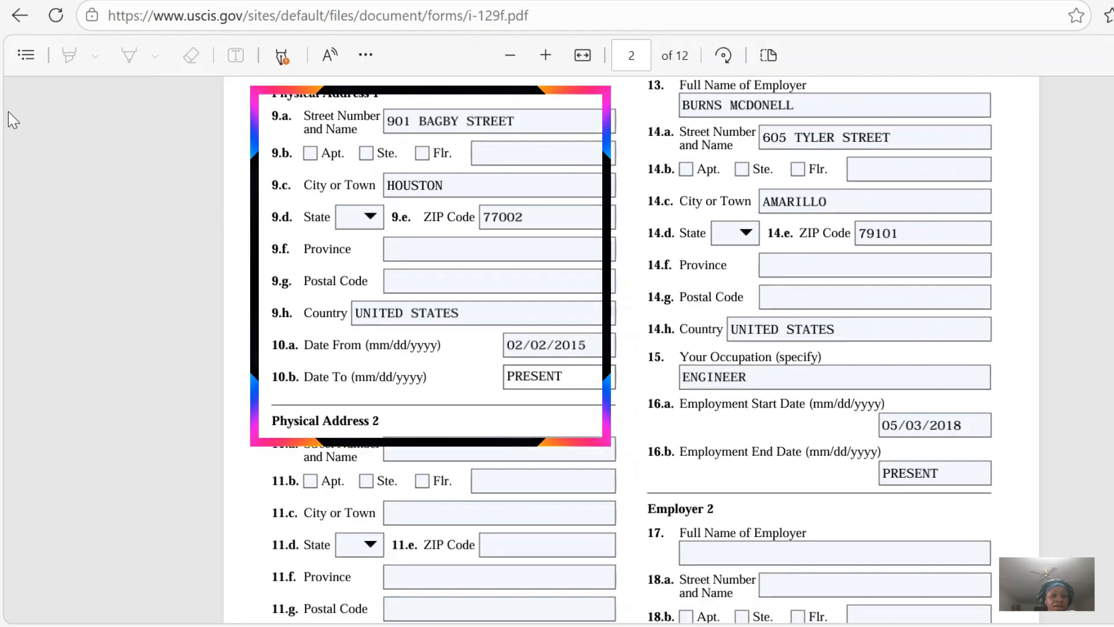
scroll(435, 301, up, 2)
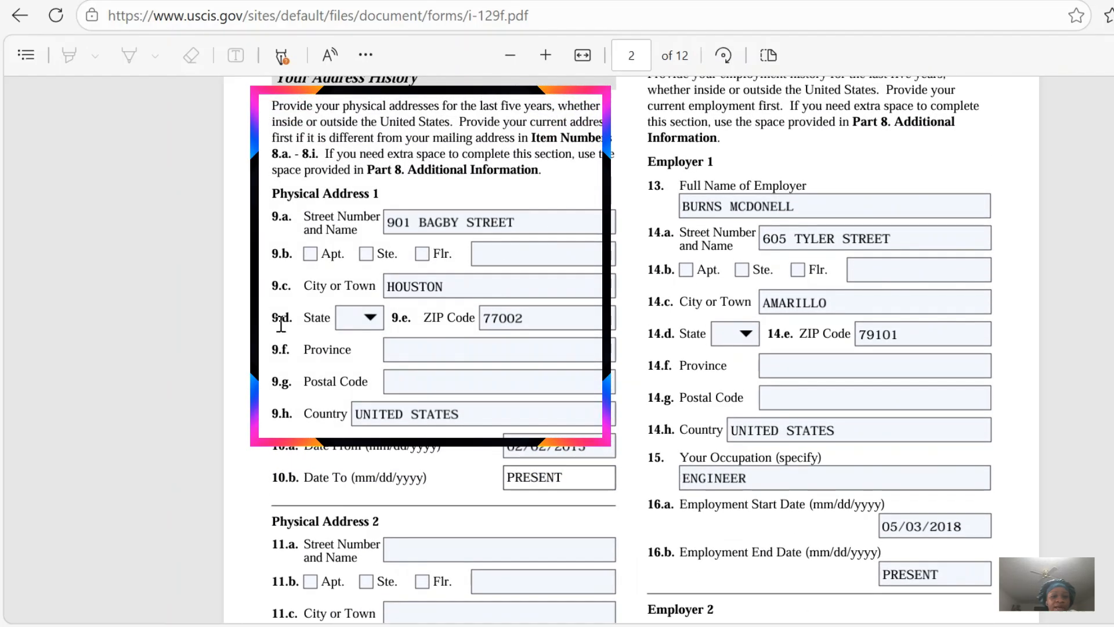
click(370, 317)
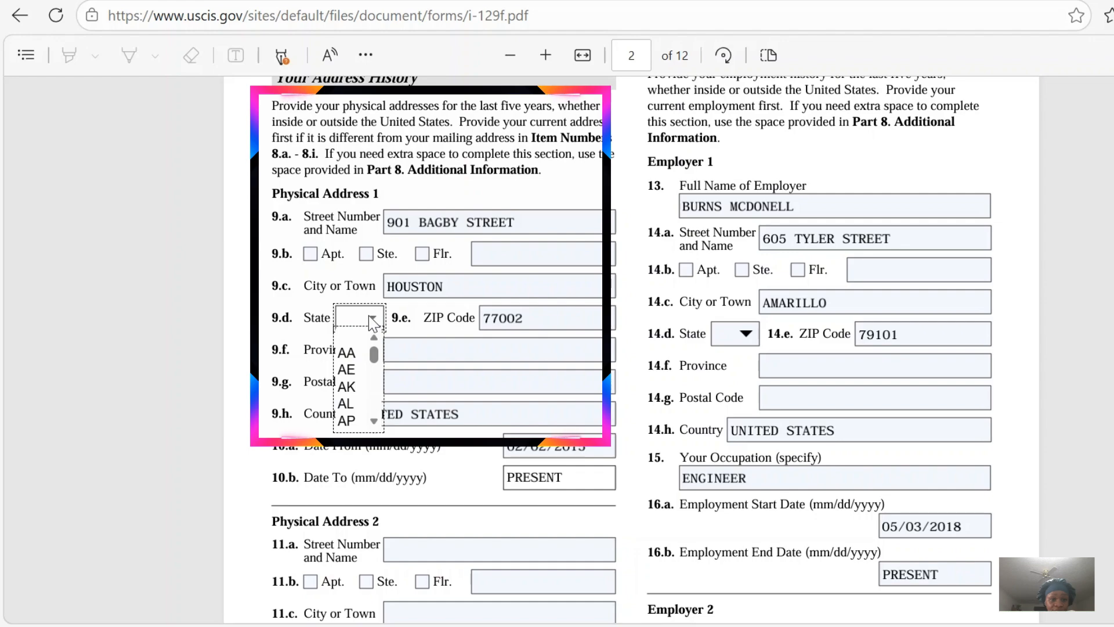
scroll(377, 425, down, 4)
scroll(377, 427, down, 6)
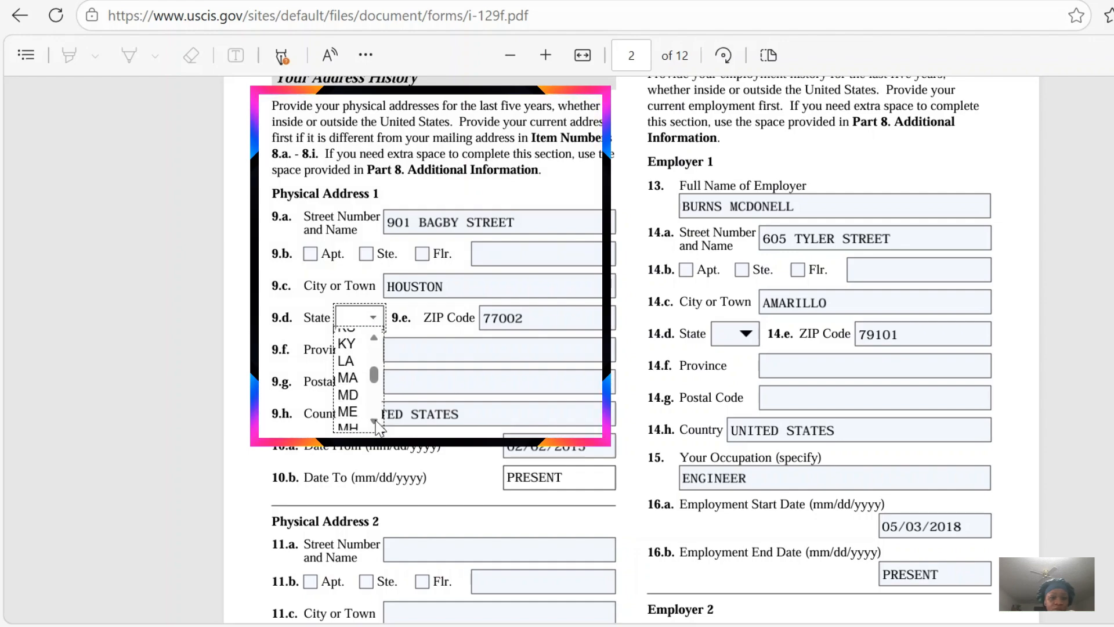
scroll(377, 427, down, 5)
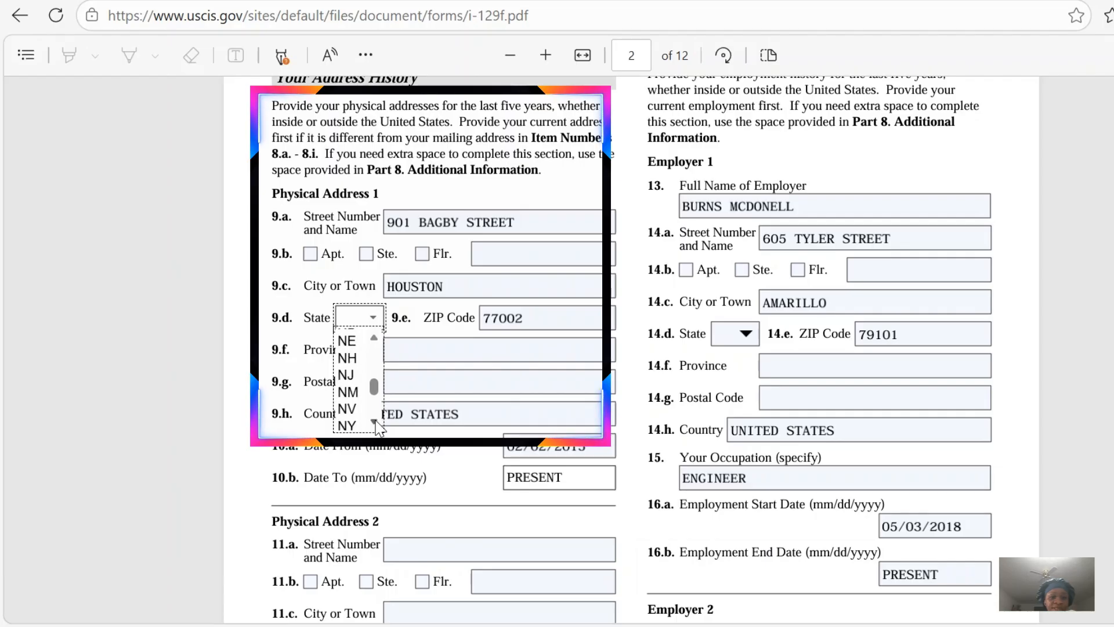
scroll(377, 427, down, 2)
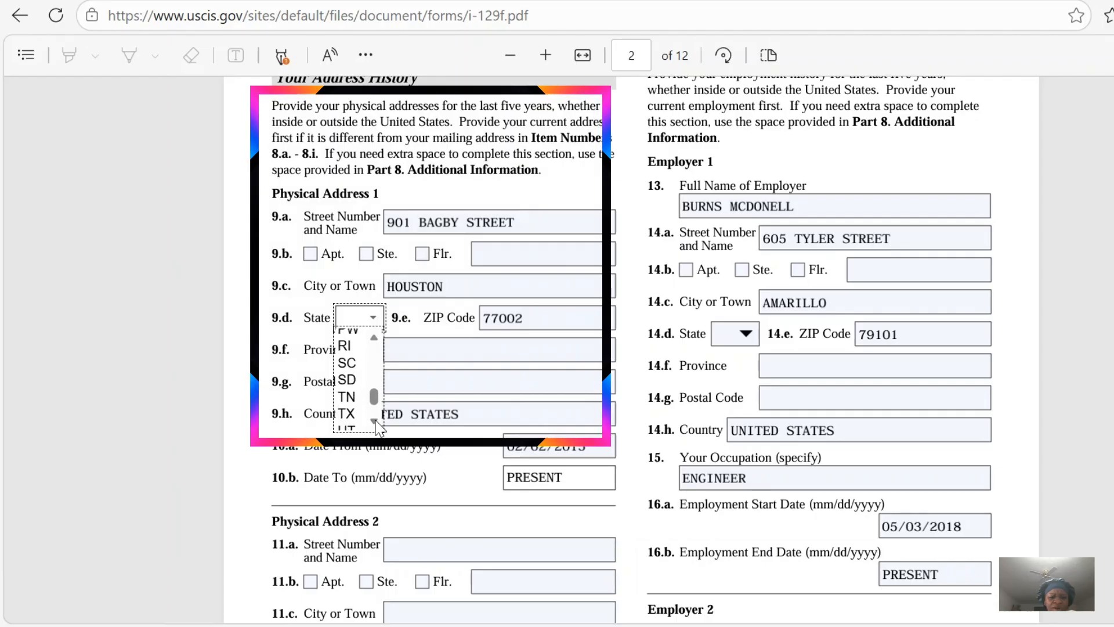
click(354, 414)
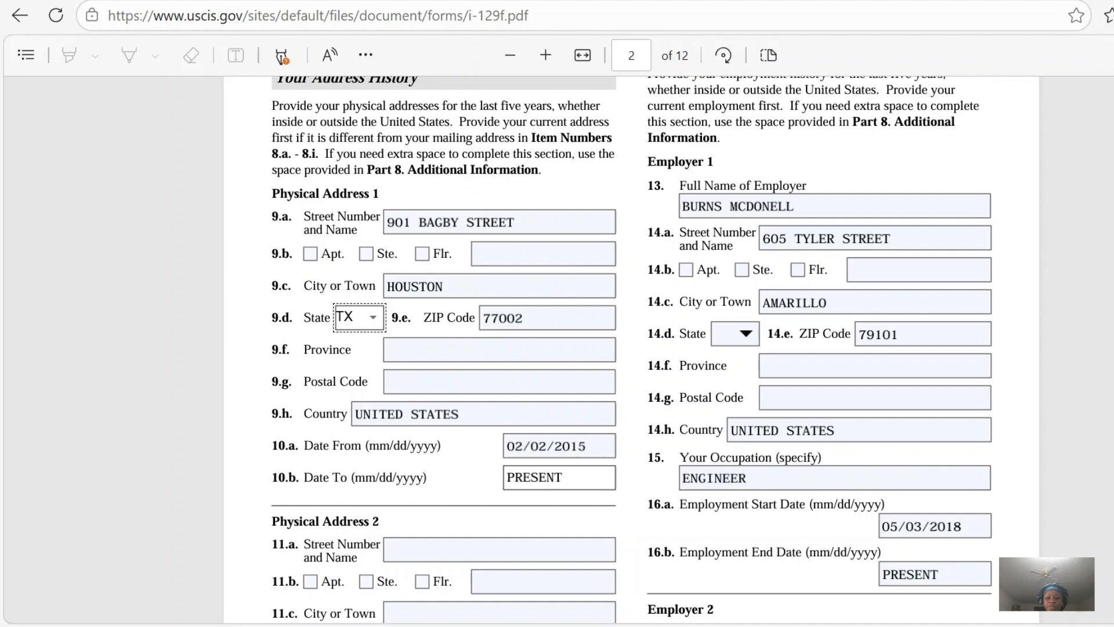
Set the state for Employer 1 (item 14.d) in the page 2 employment history to TX.
scroll(631, 348, down, 5)
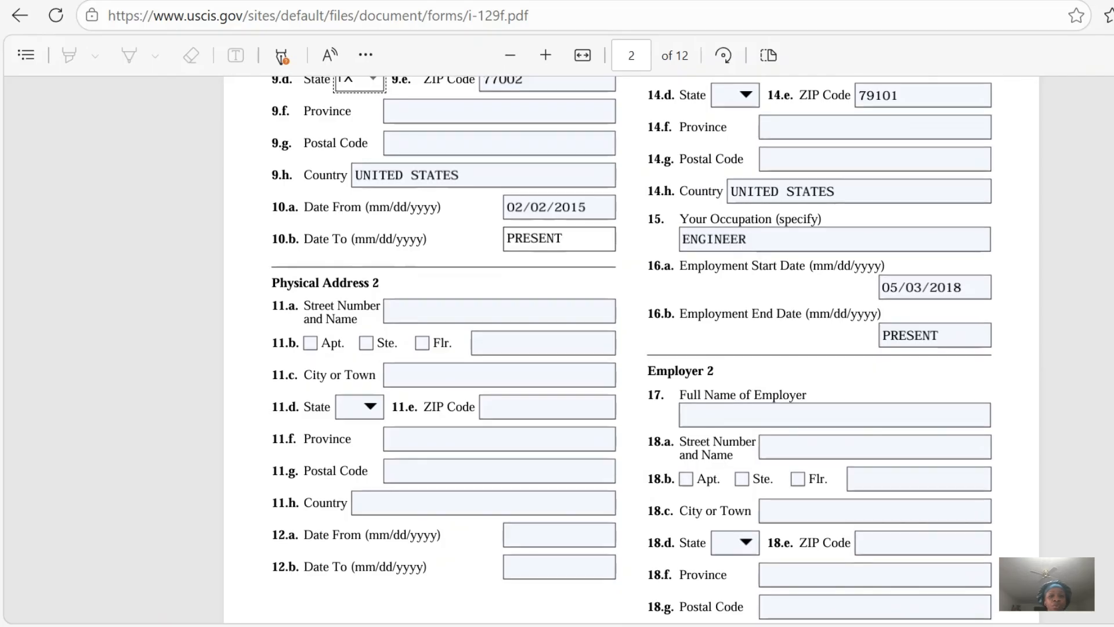
scroll(631, 348, up, 5)
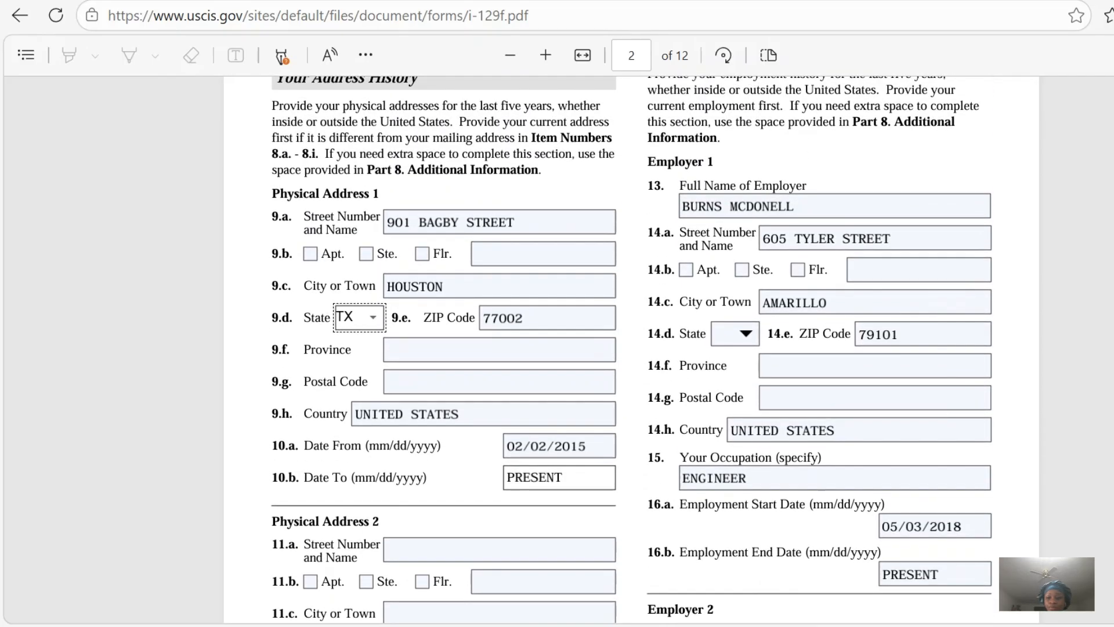
scroll(631, 348, down, 7)
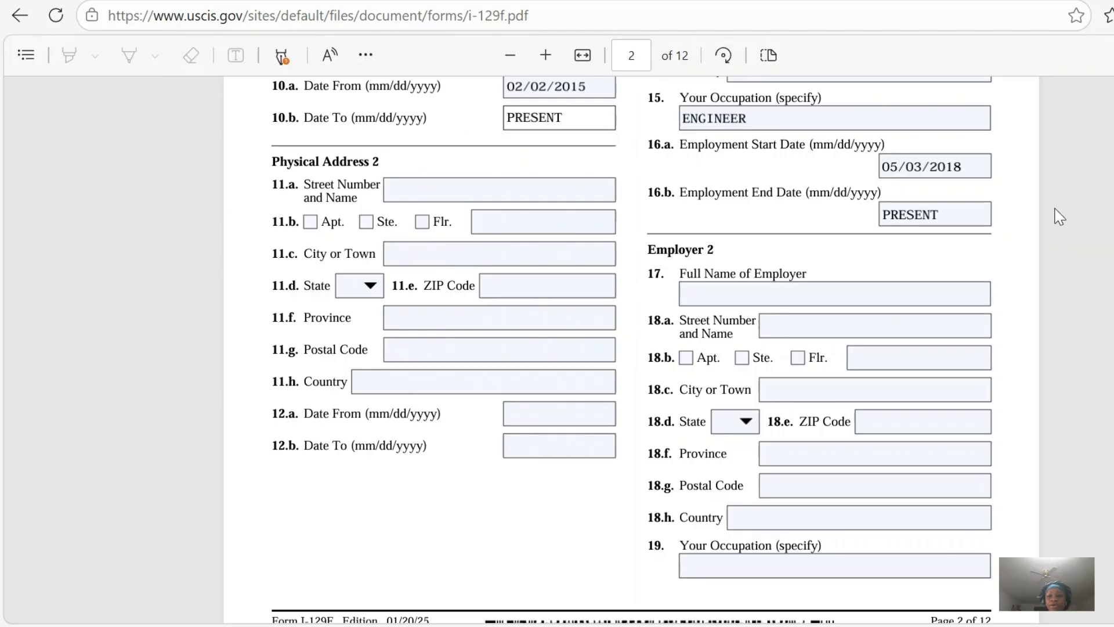
scroll(632, 349, up, 5)
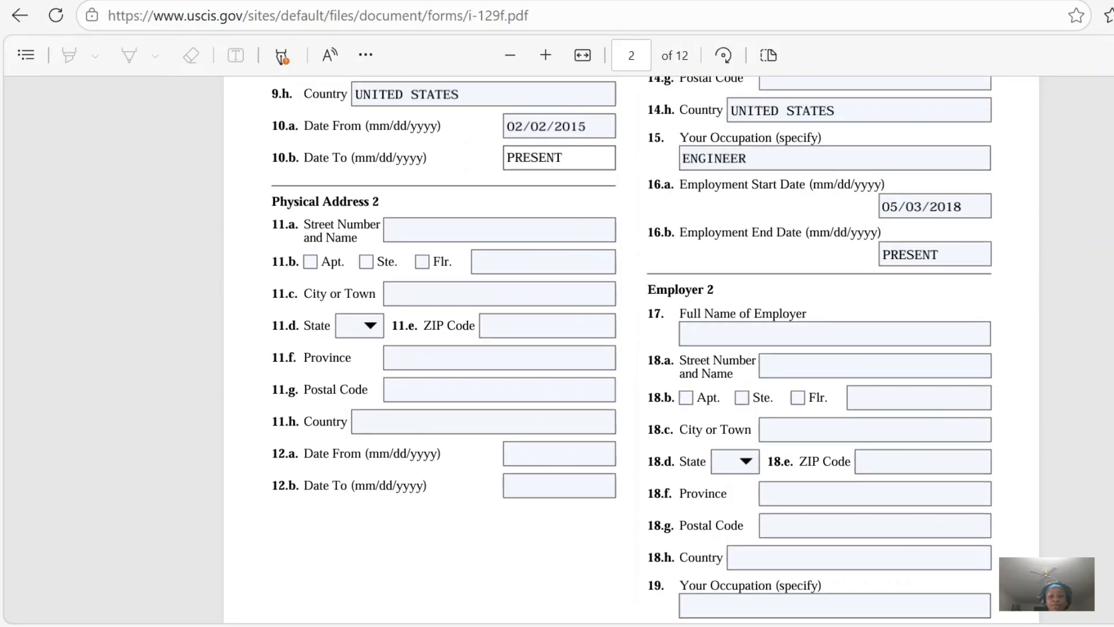
scroll(631, 348, up, 2)
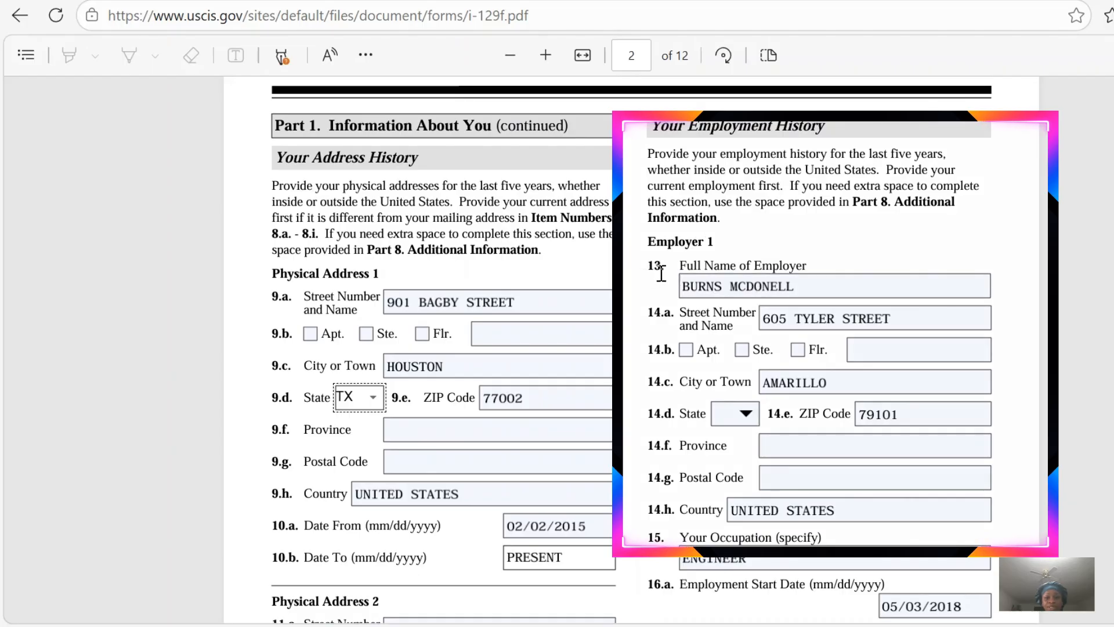
click(685, 287)
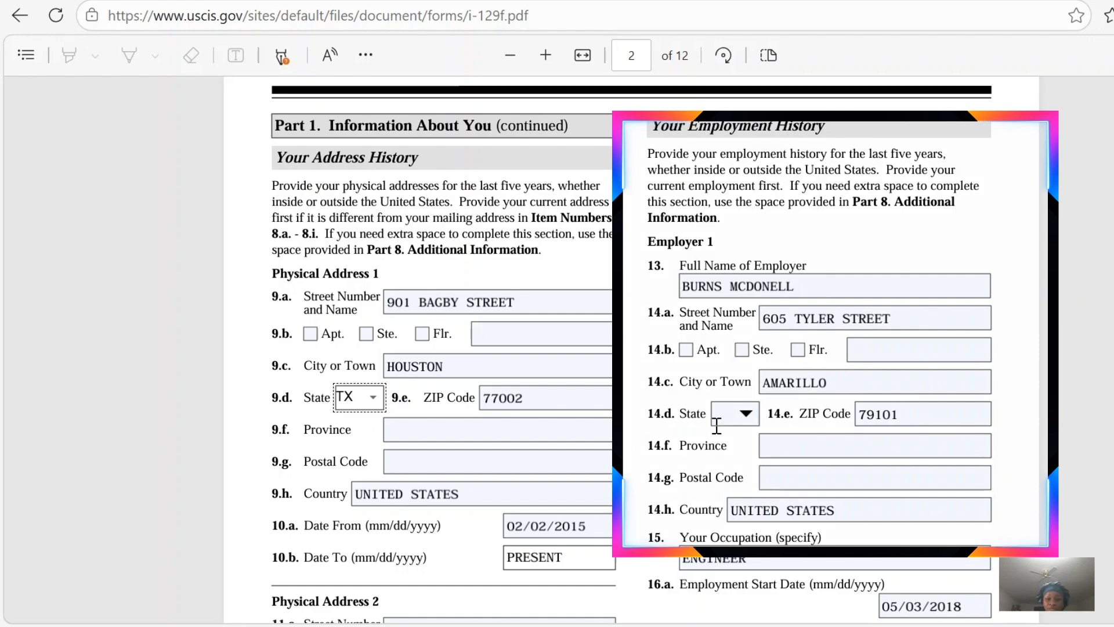
click(748, 414)
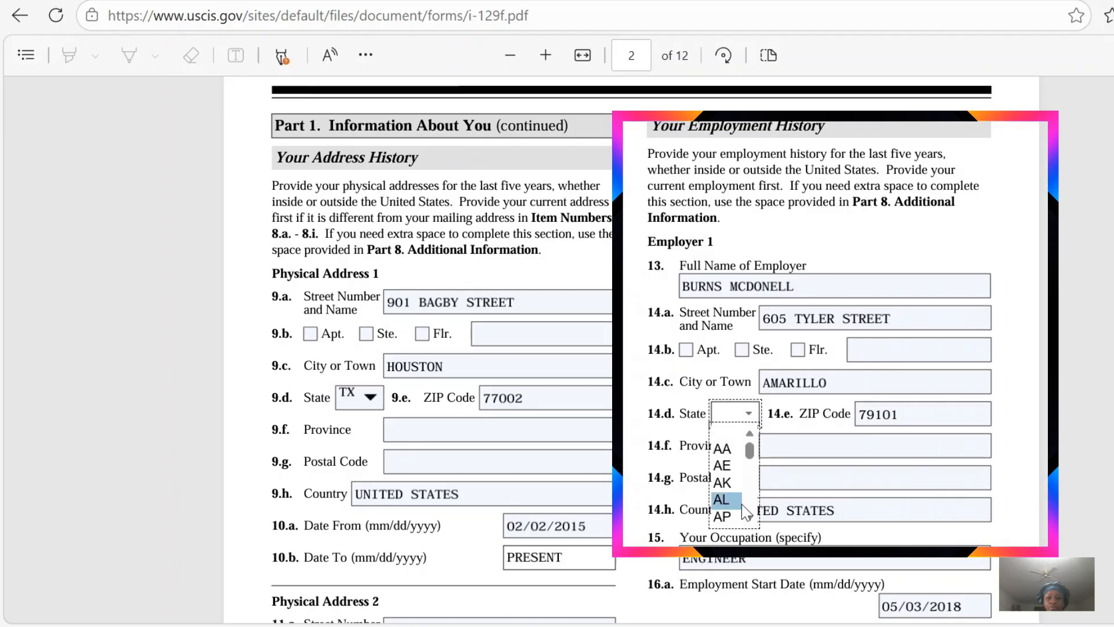
click(750, 518)
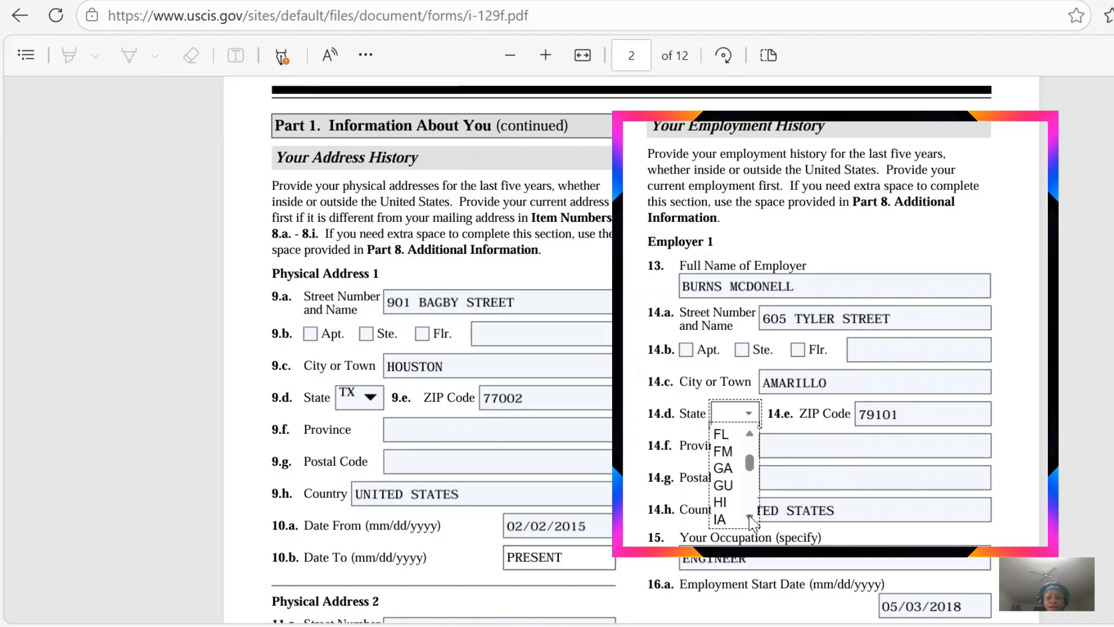
click(750, 519)
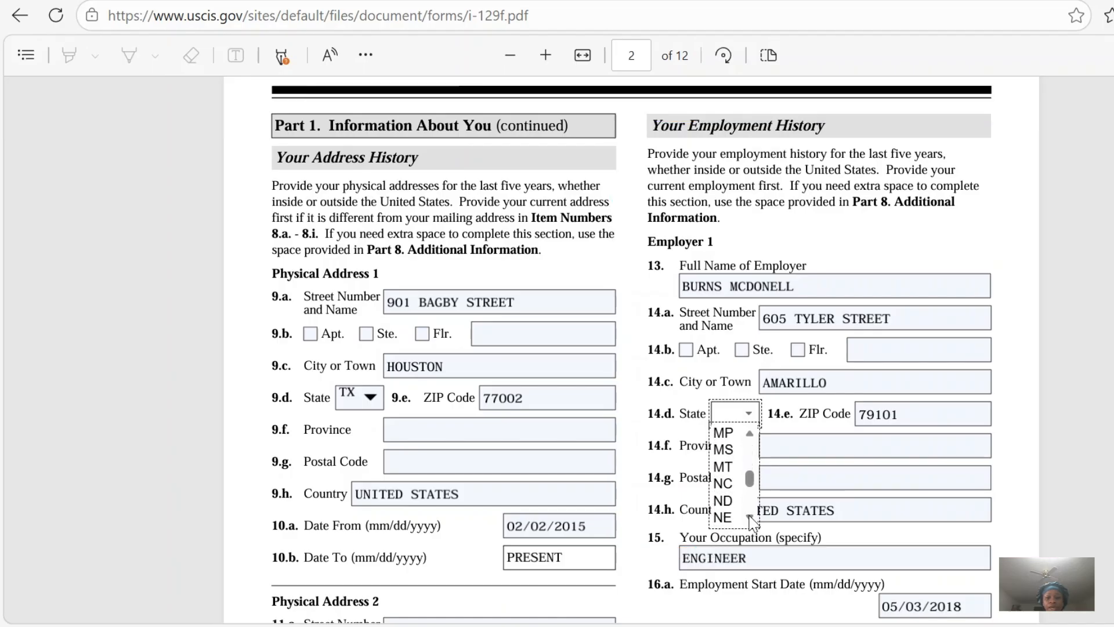
click(750, 517)
scroll(750, 517, down, 3)
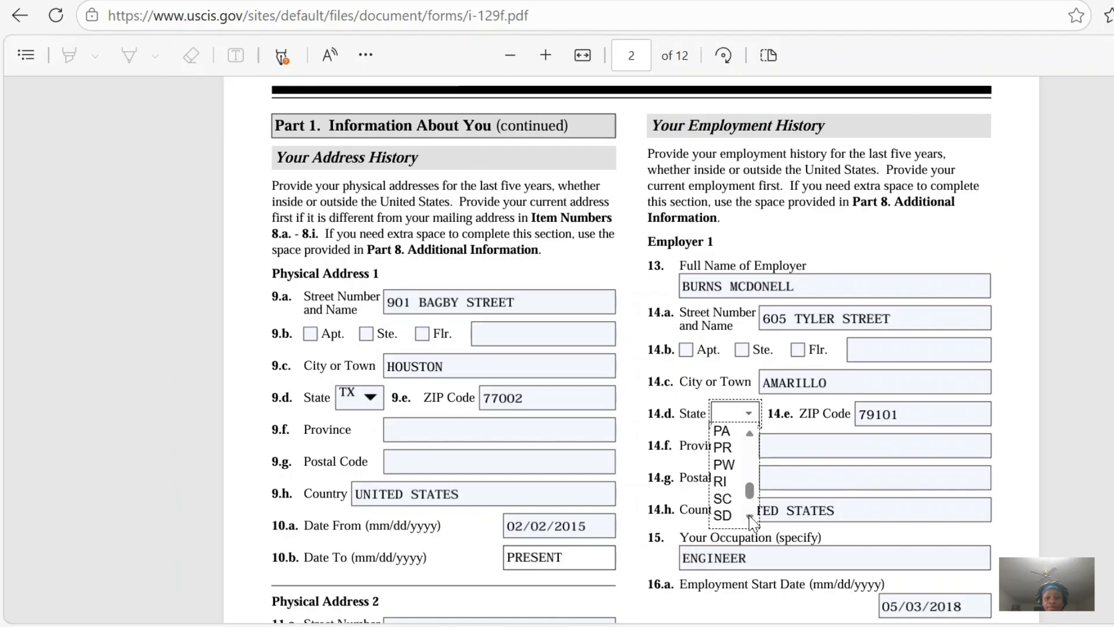
click(721, 471)
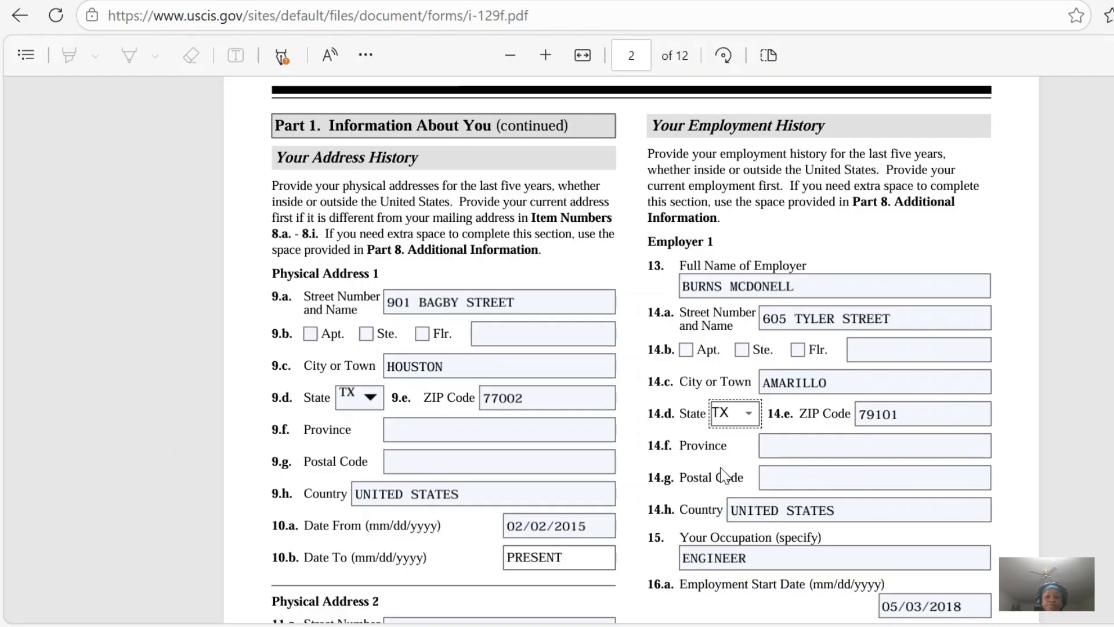
click(888, 411)
Mark the petitioner's sex as Male in item 21 under Other Information on page 3.
scroll(631, 350, down, 3)
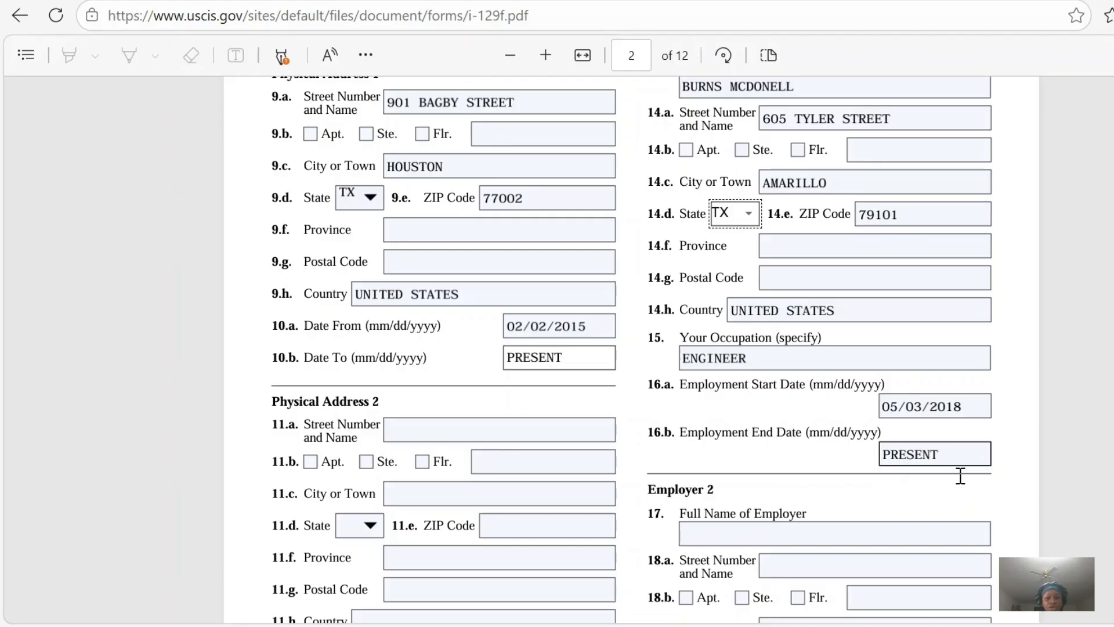
scroll(631, 348, down, 5)
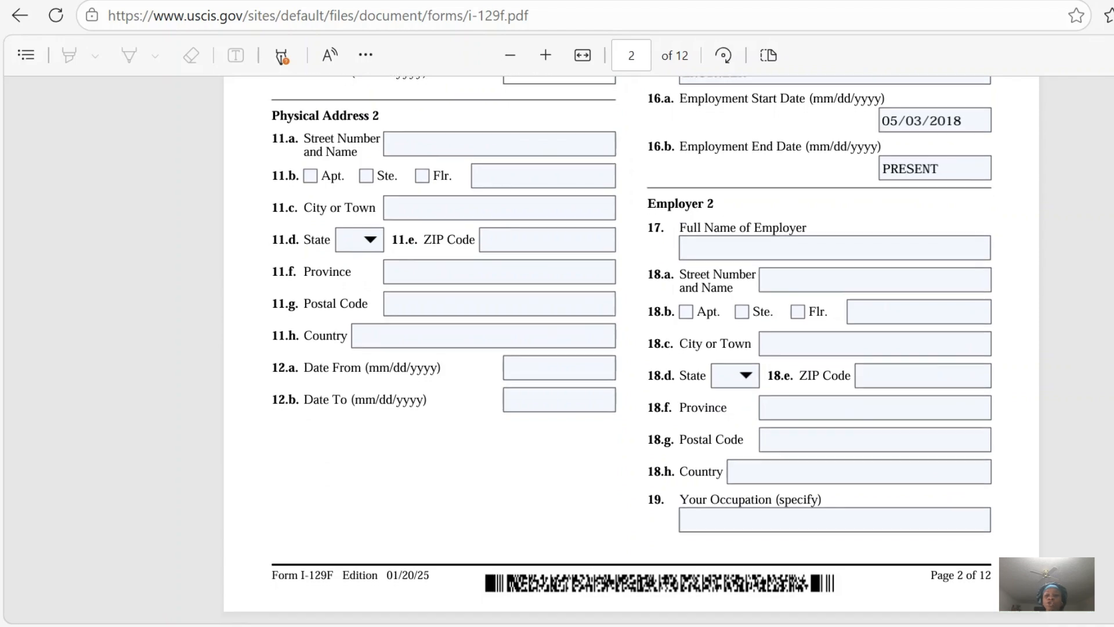
scroll(749, 264, down, 2)
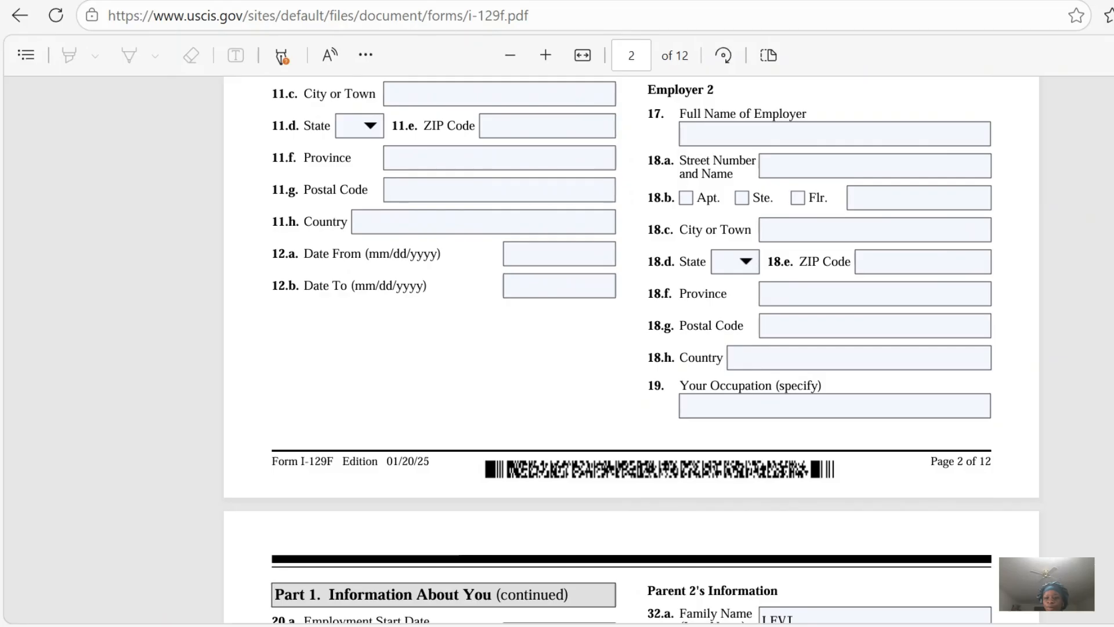
scroll(645, 348, down, 5)
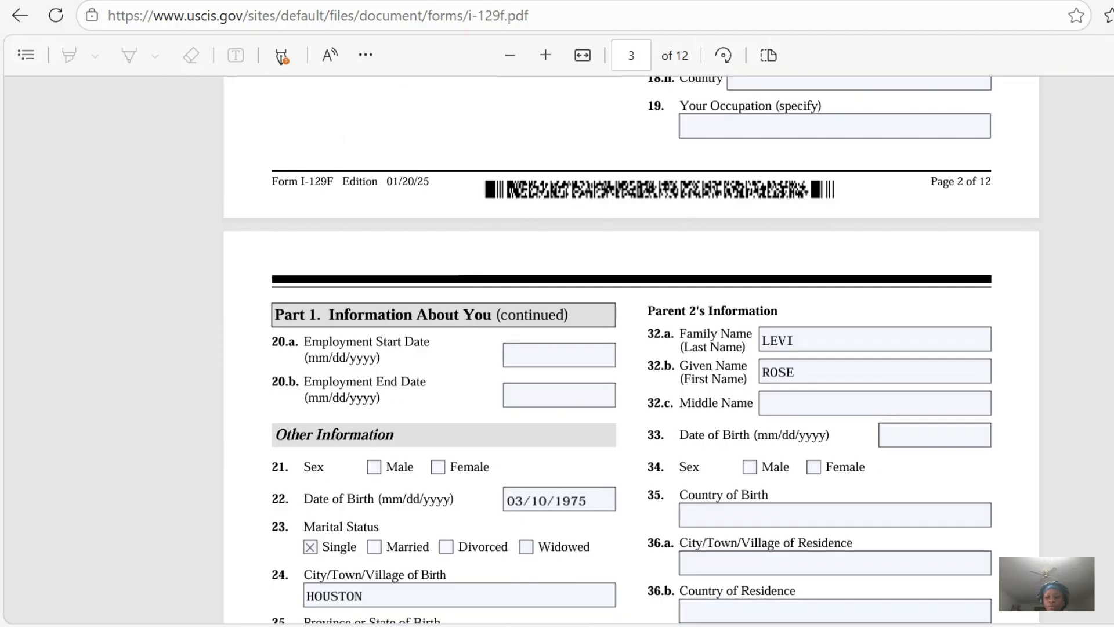
scroll(631, 348, down, 5)
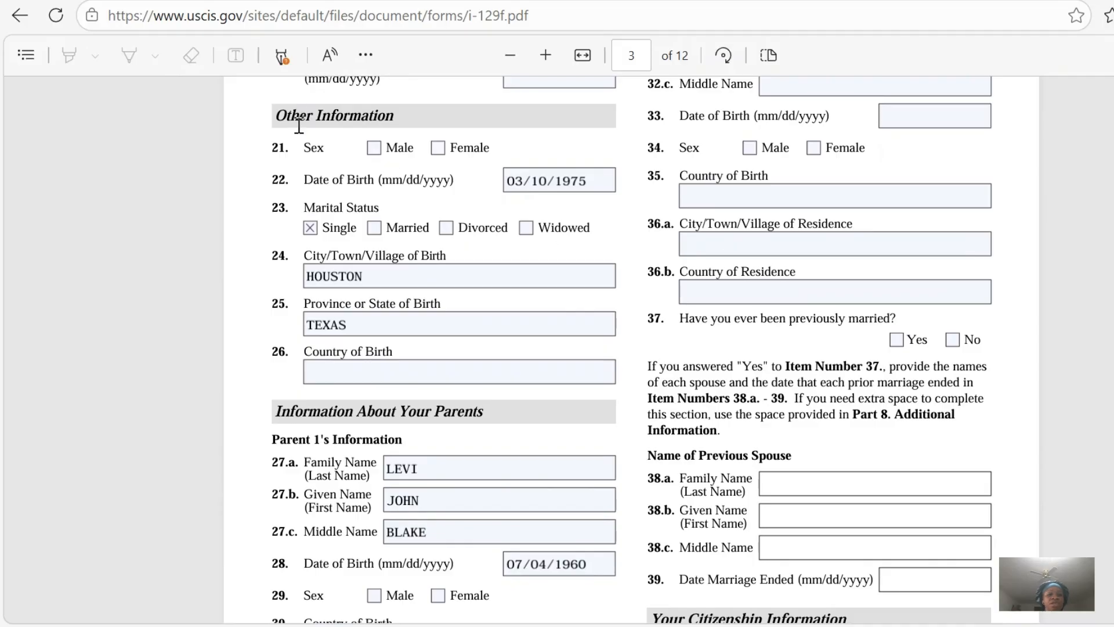
click(375, 149)
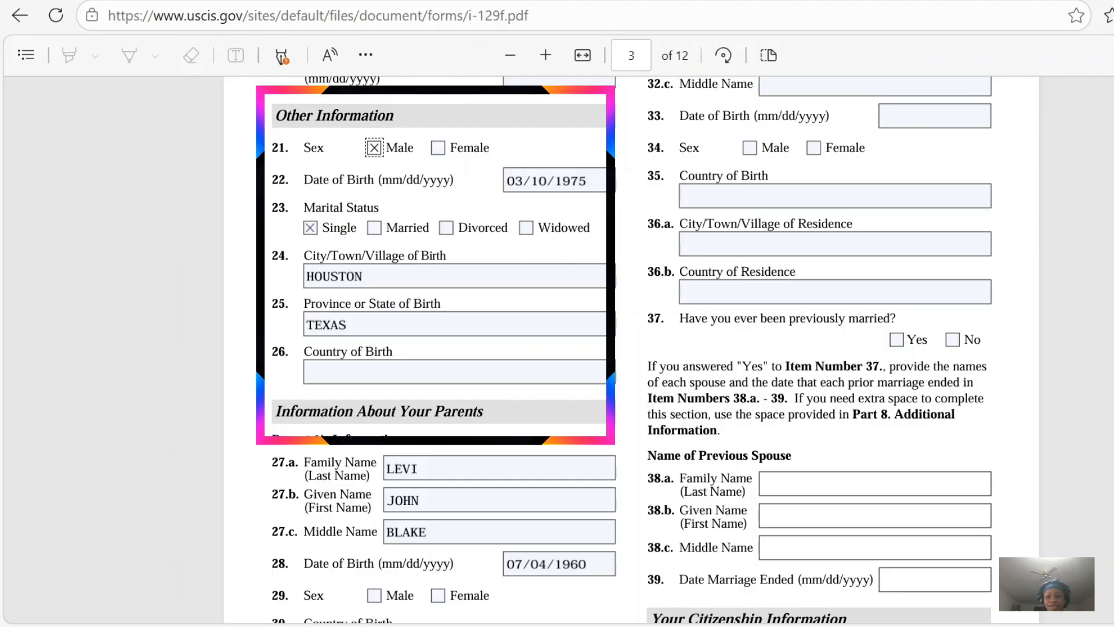
click(369, 267)
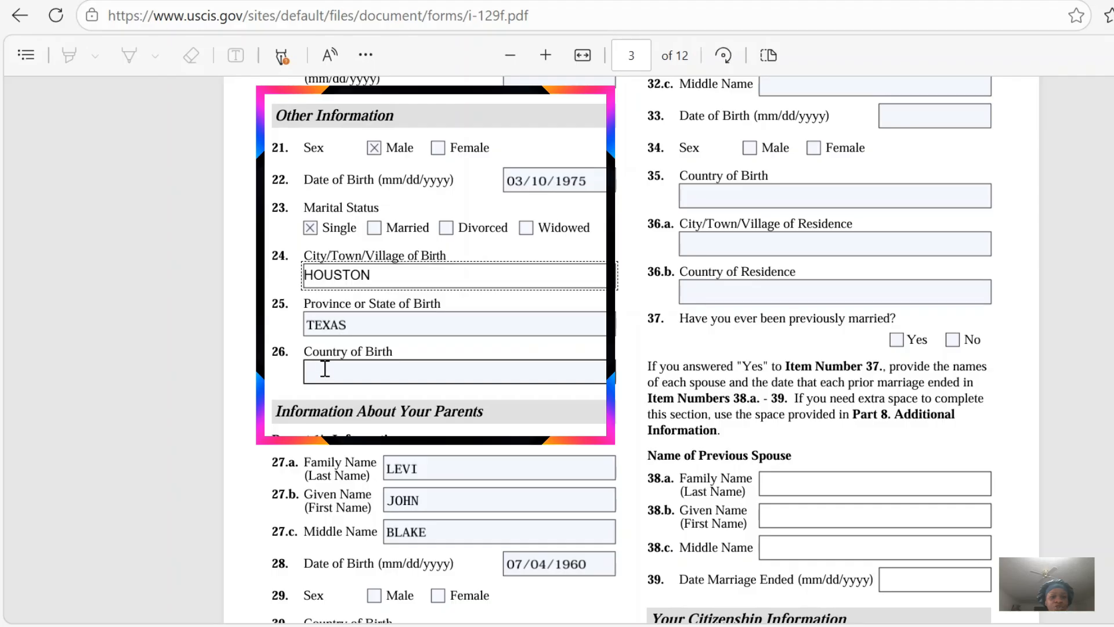
click(325, 368)
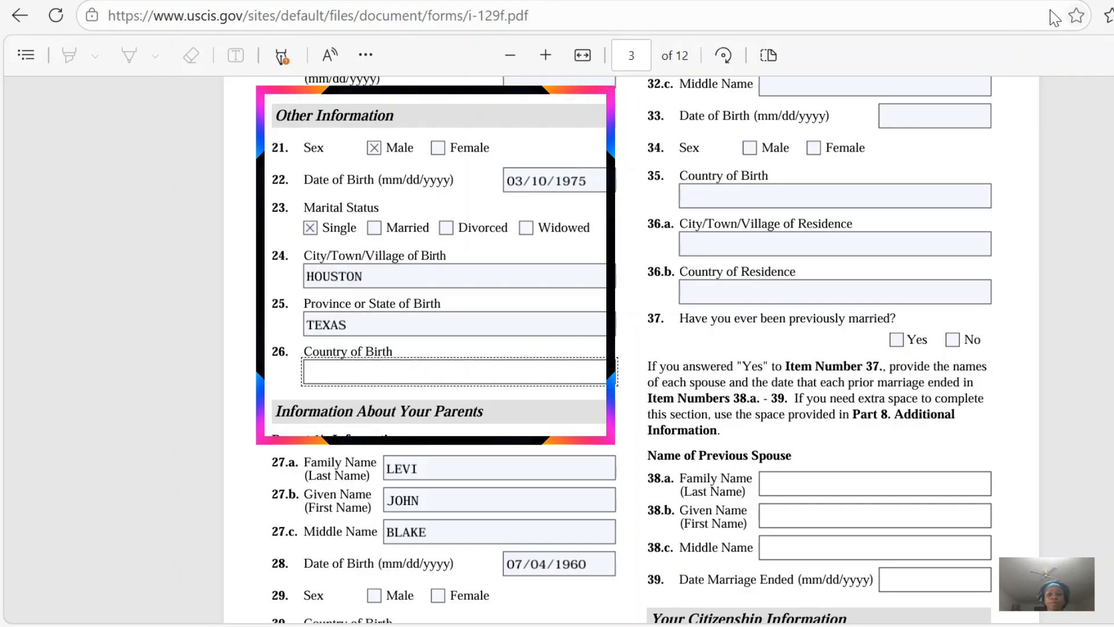
click(1038, 24)
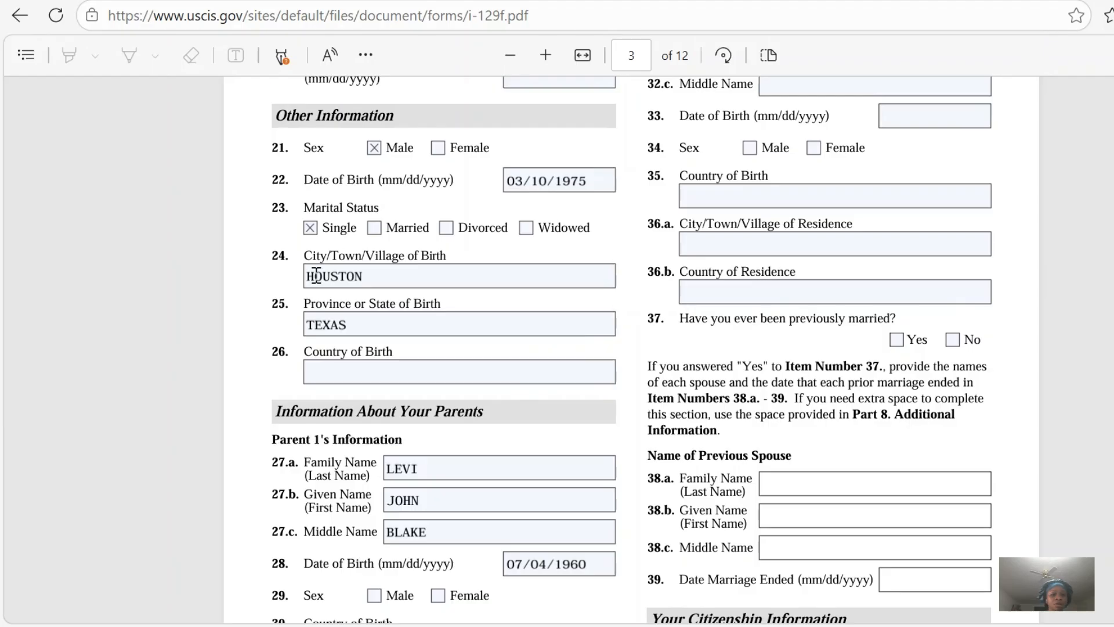
Enter UNITED STATES as Parent 1's country of birth in item 30.
scroll(317, 279, down, 7)
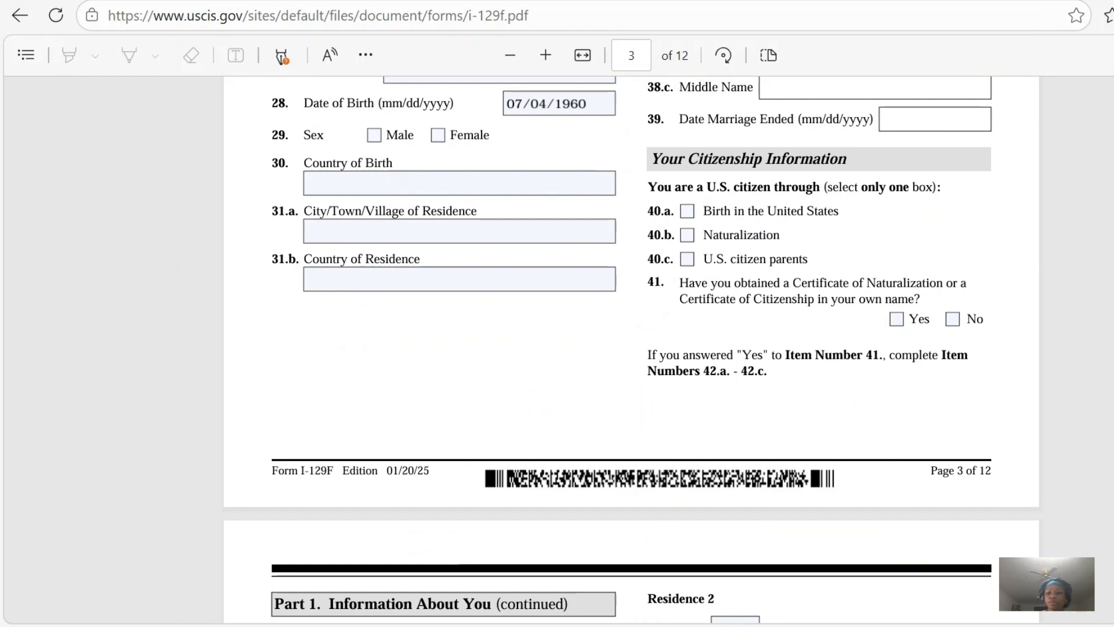
click(371, 184)
scroll(631, 348, up, 3)
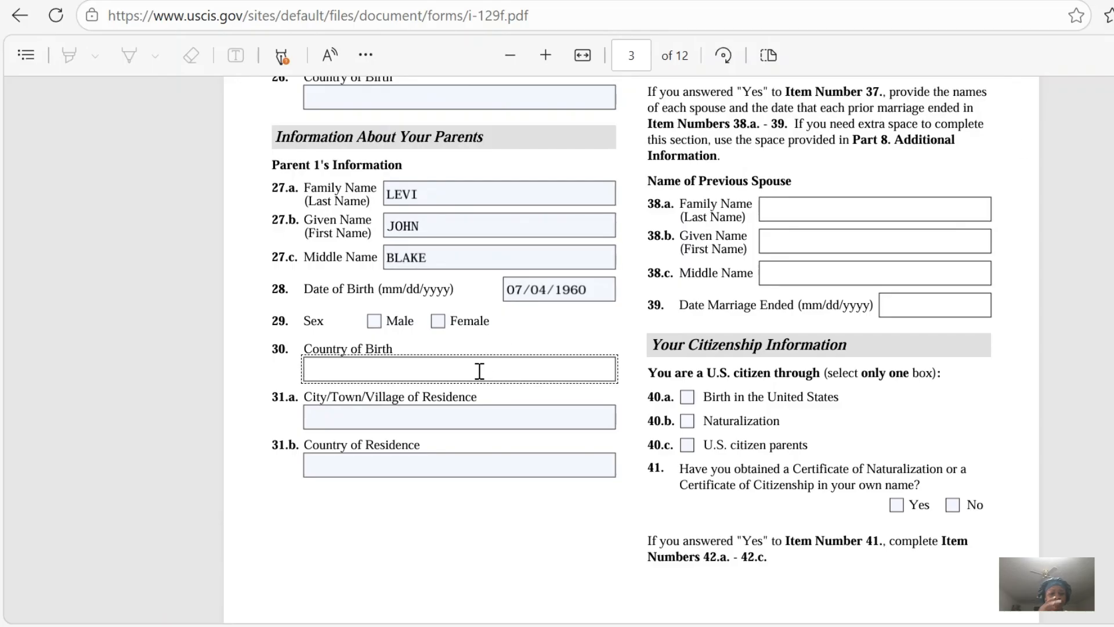
text(UNITED STA)
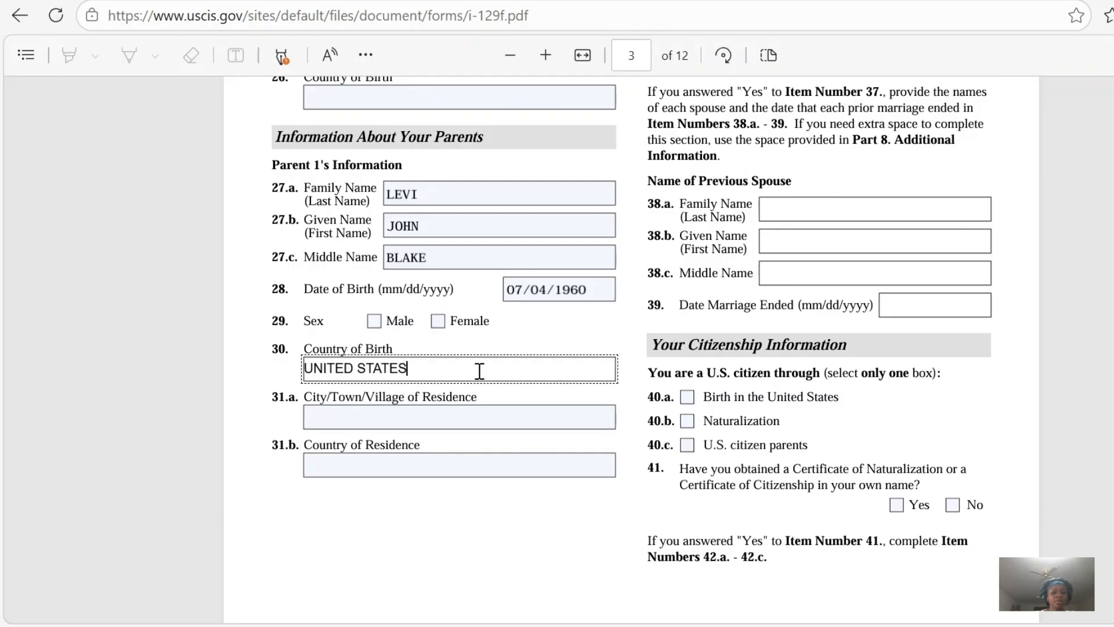
text(TES)
click(375, 416)
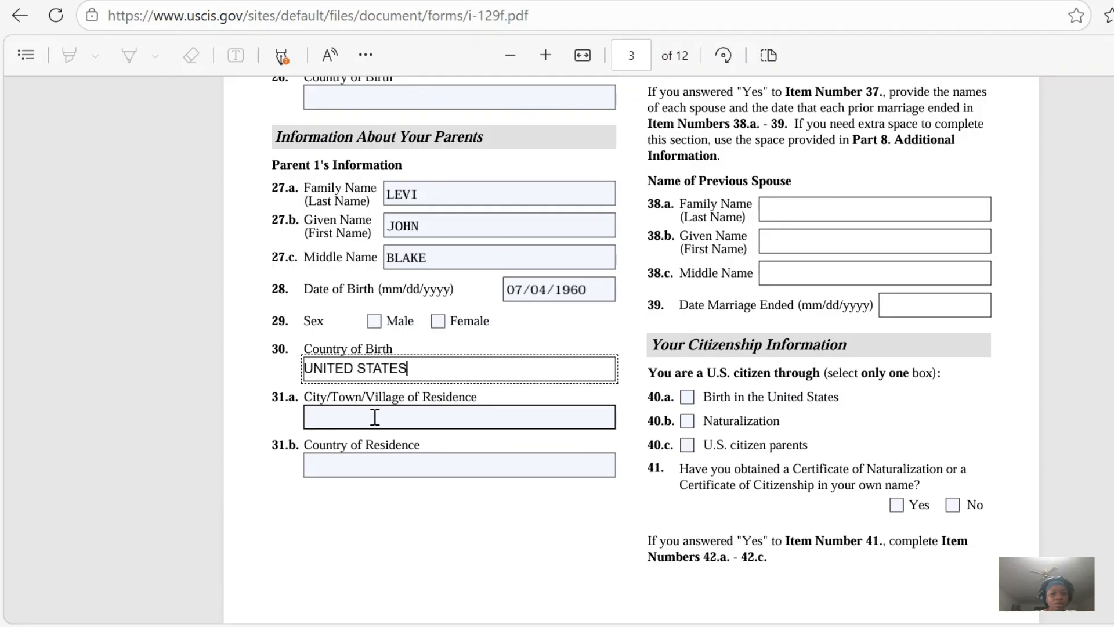
key(Tab)
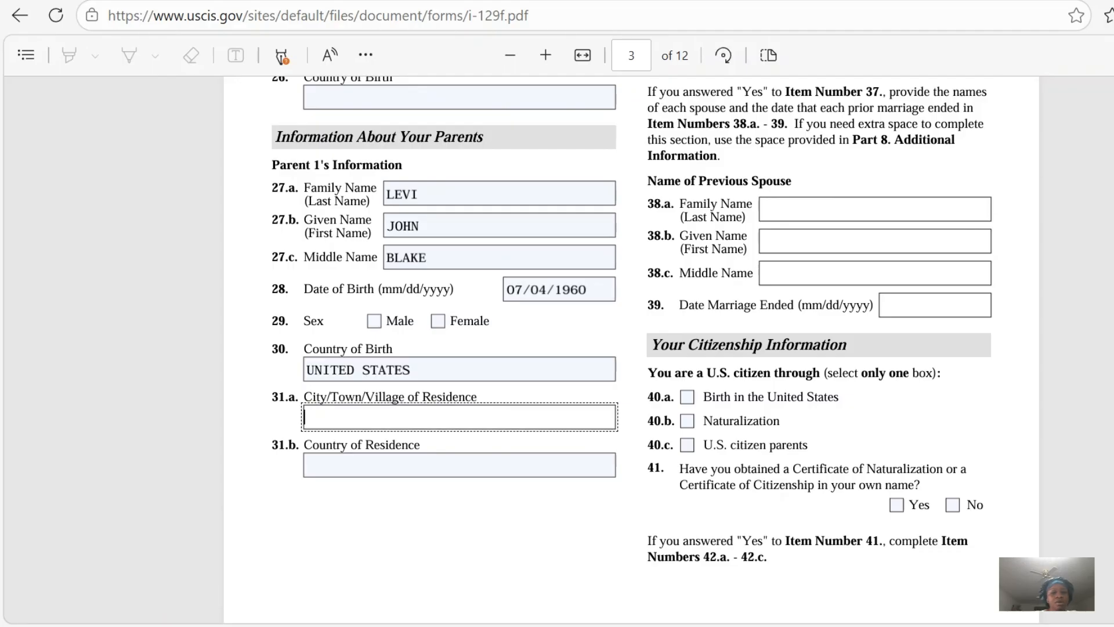
Enter UNITED STATES as the petitioner's own country of birth in item 26.
scroll(300, 441, up, 5)
click(352, 413)
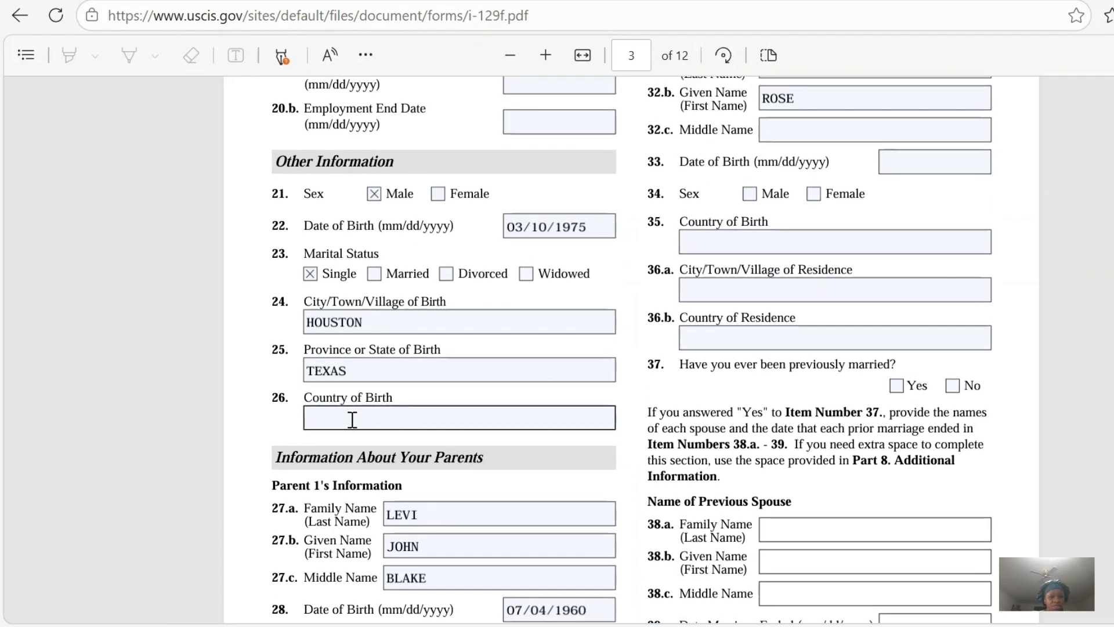
click(351, 417)
text(UNITED STATES)
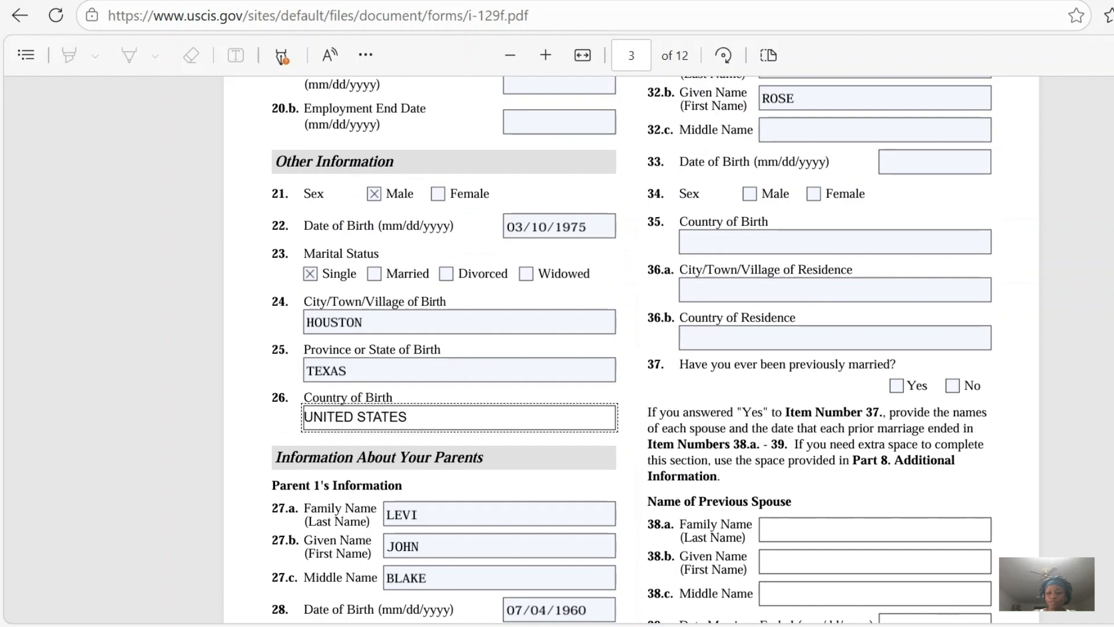
Mark Parent 1's sex as Male in item 29 and enter JACKSONVILLE, UNITED STATES as the residence in items 31.a and 31.b.
scroll(632, 348, down, 4)
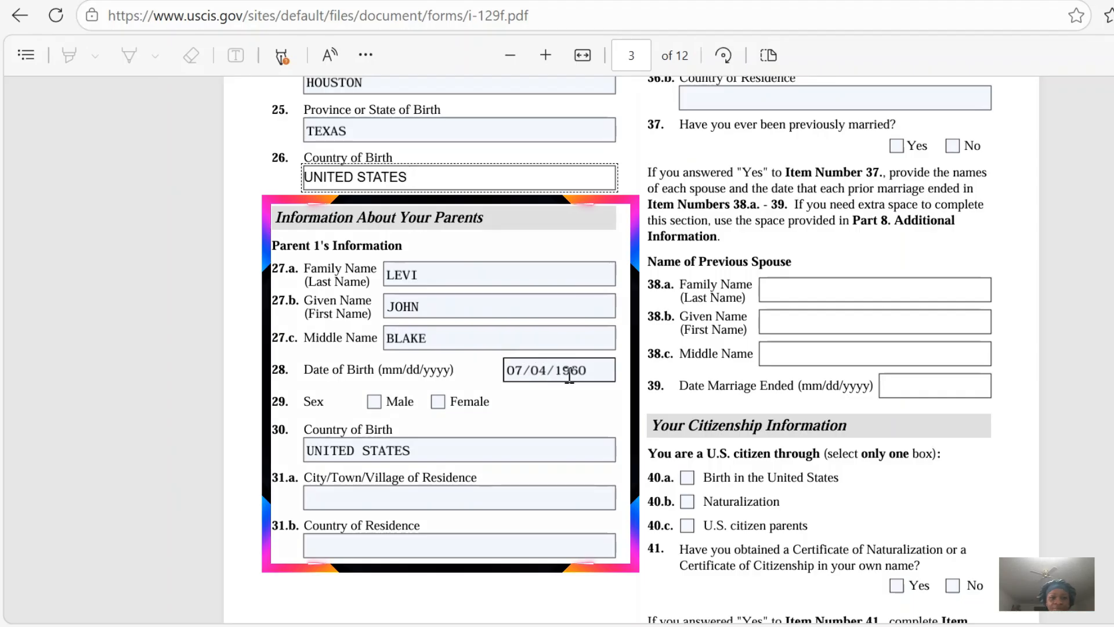
click(374, 402)
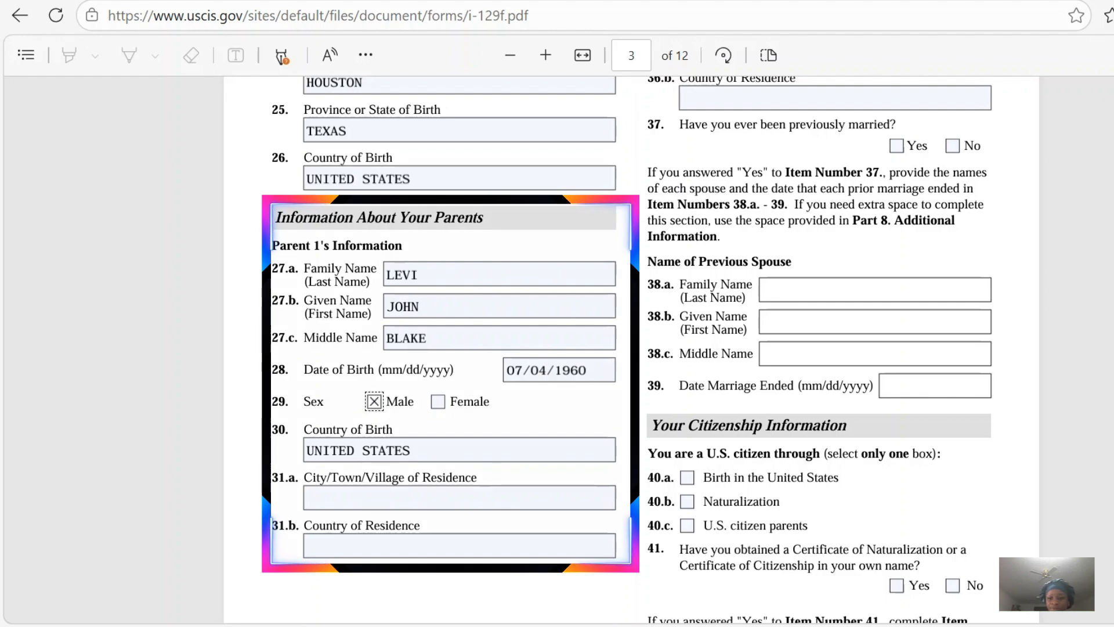
scroll(635, 577, down, 3)
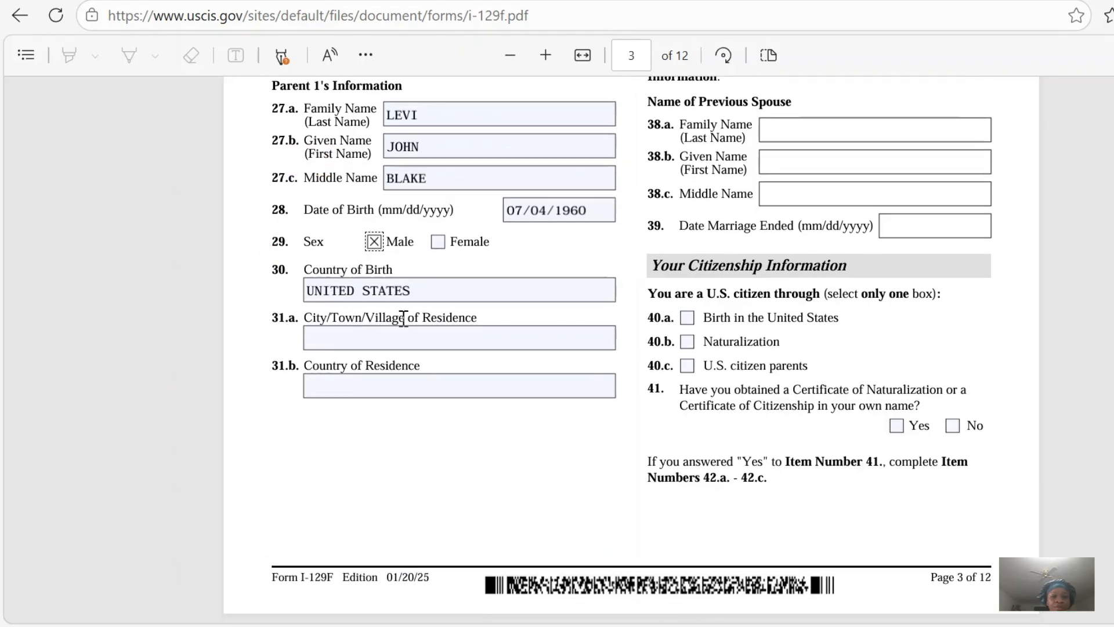
click(341, 343)
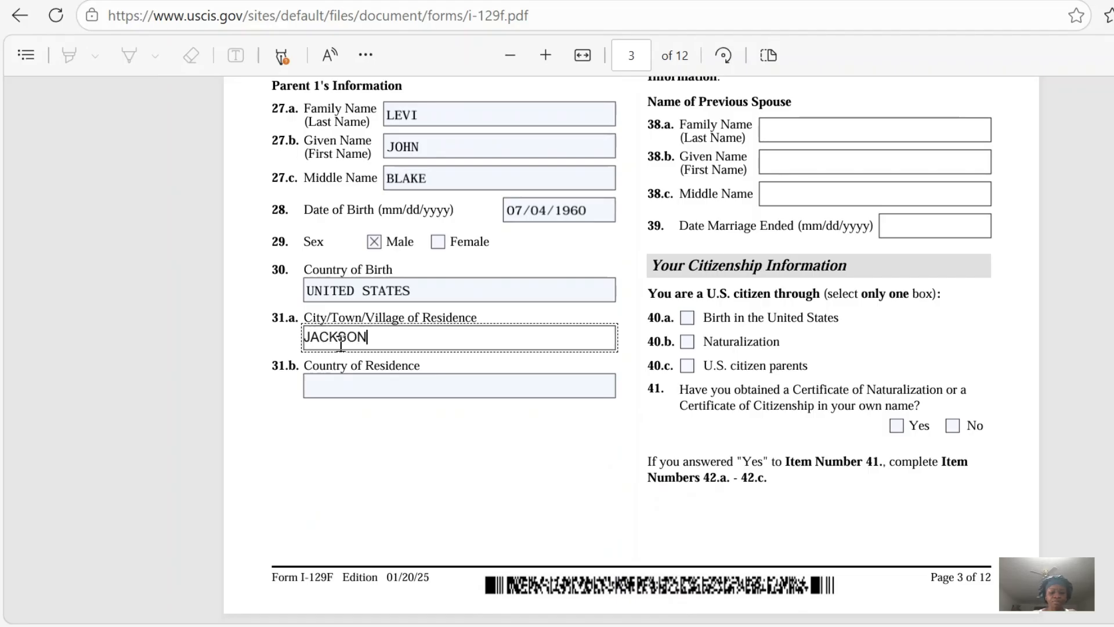
text(JACKSONVILLE)
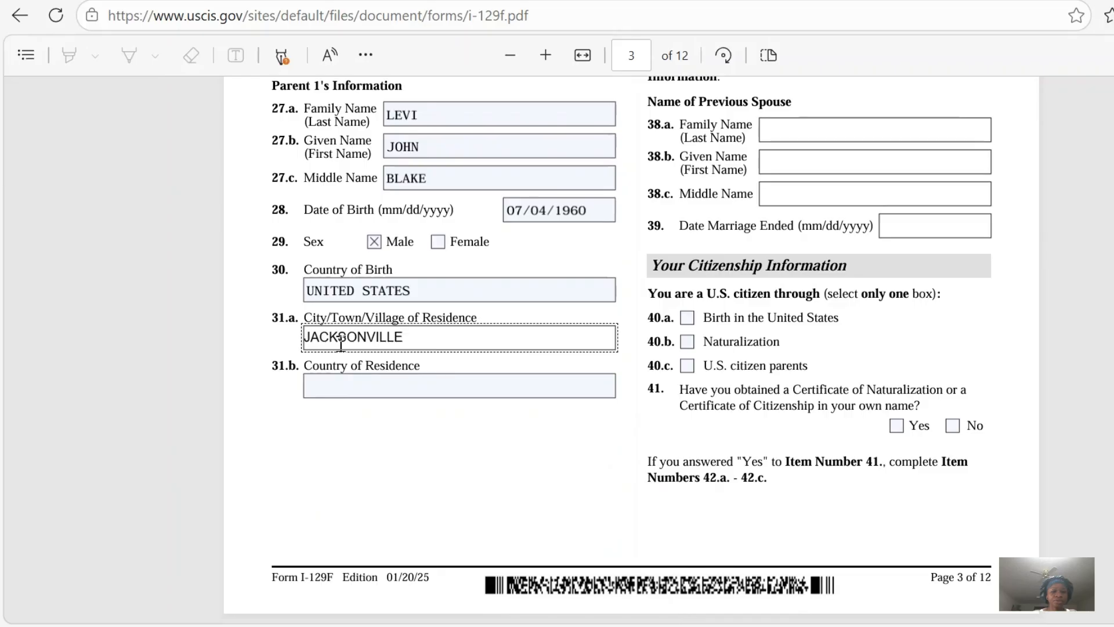
click(337, 397)
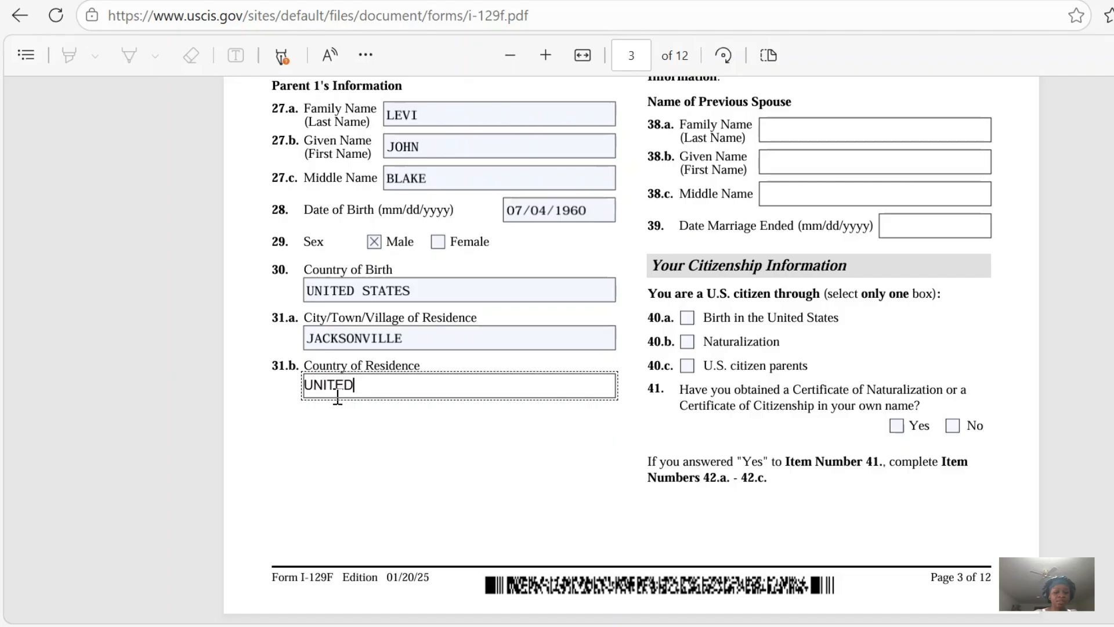
text(UNITED STATES)
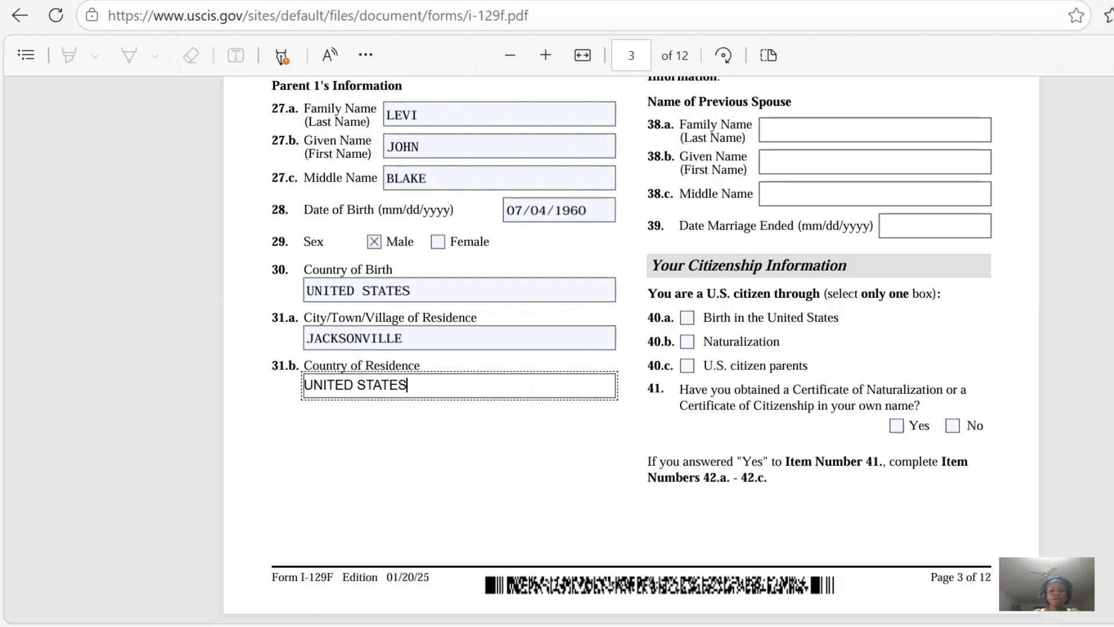
scroll(631, 348, up, 3)
scroll(632, 349, up, 5)
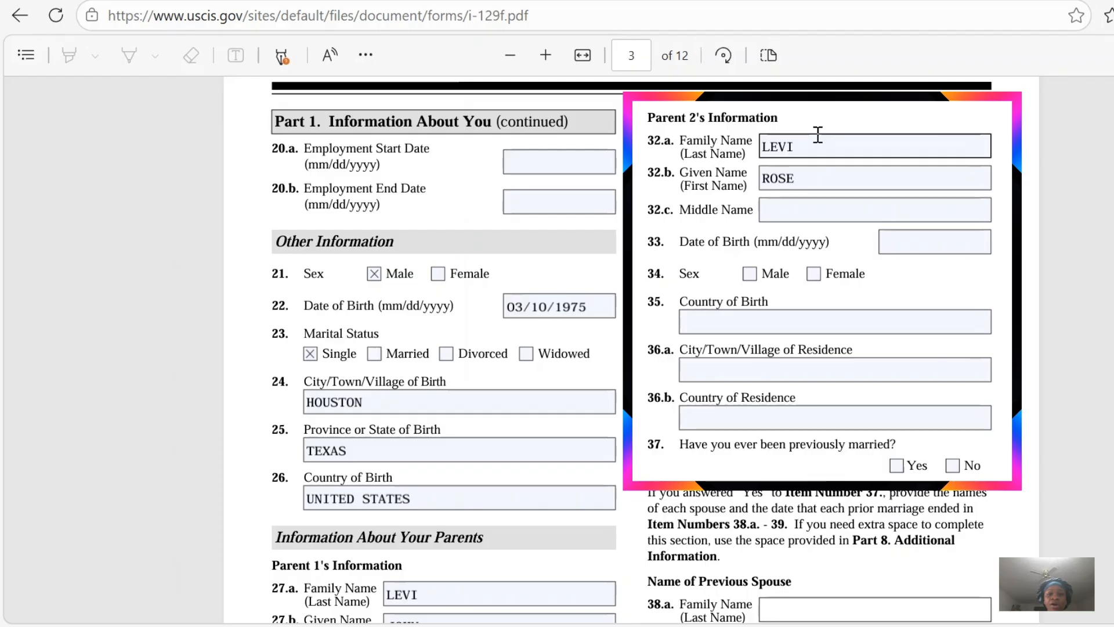
Enter Parent 2's date of birth in item 33 and mark the sex as Female in item 34.
click(786, 148)
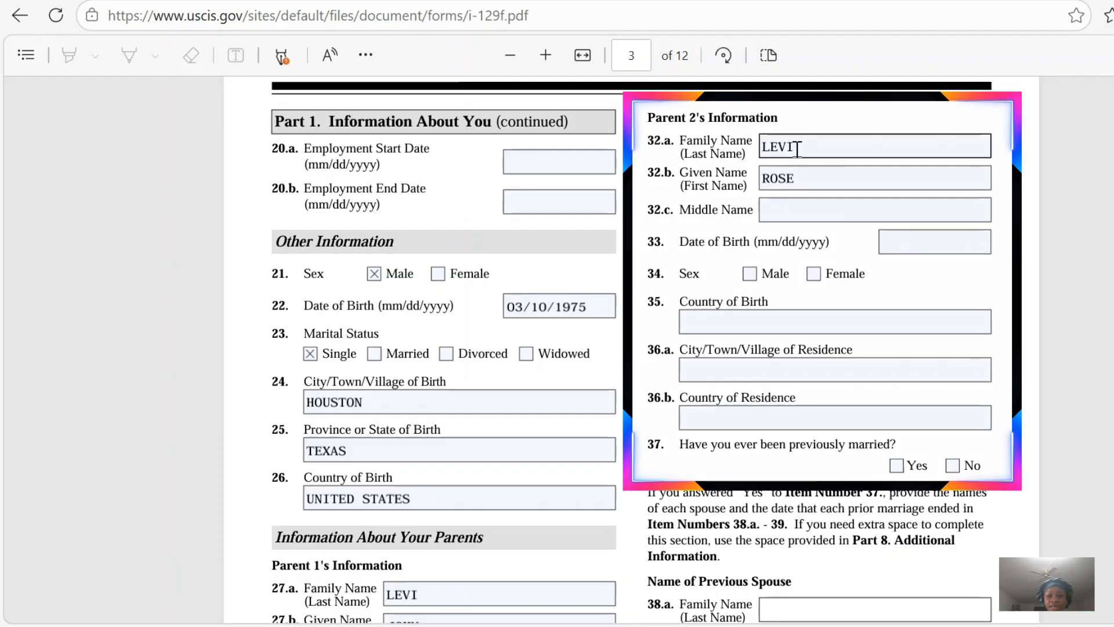
click(772, 179)
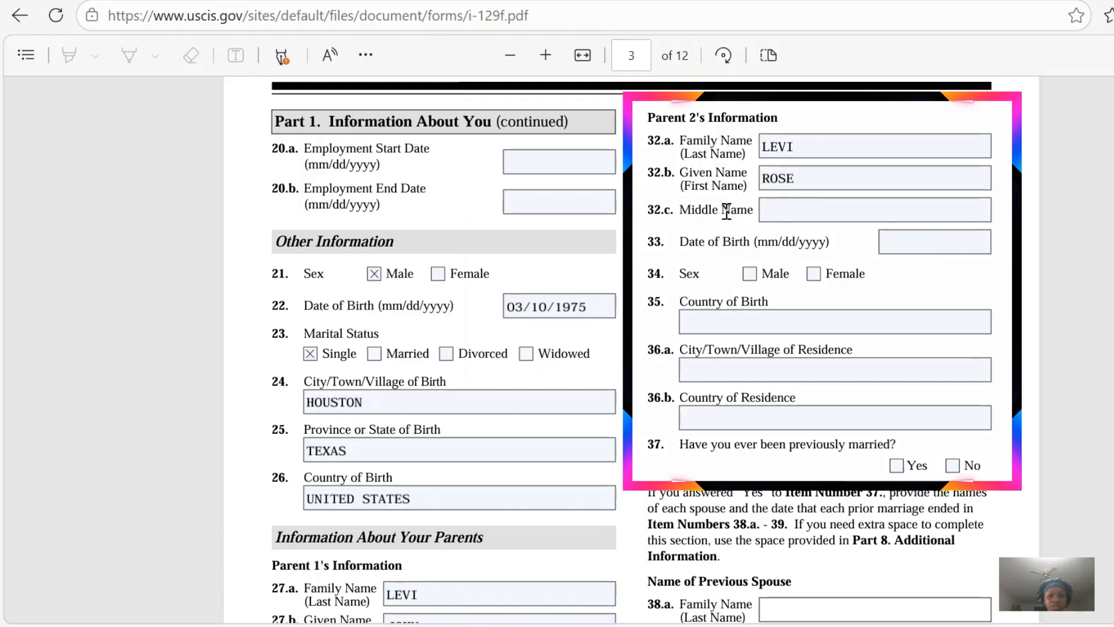
click(769, 208)
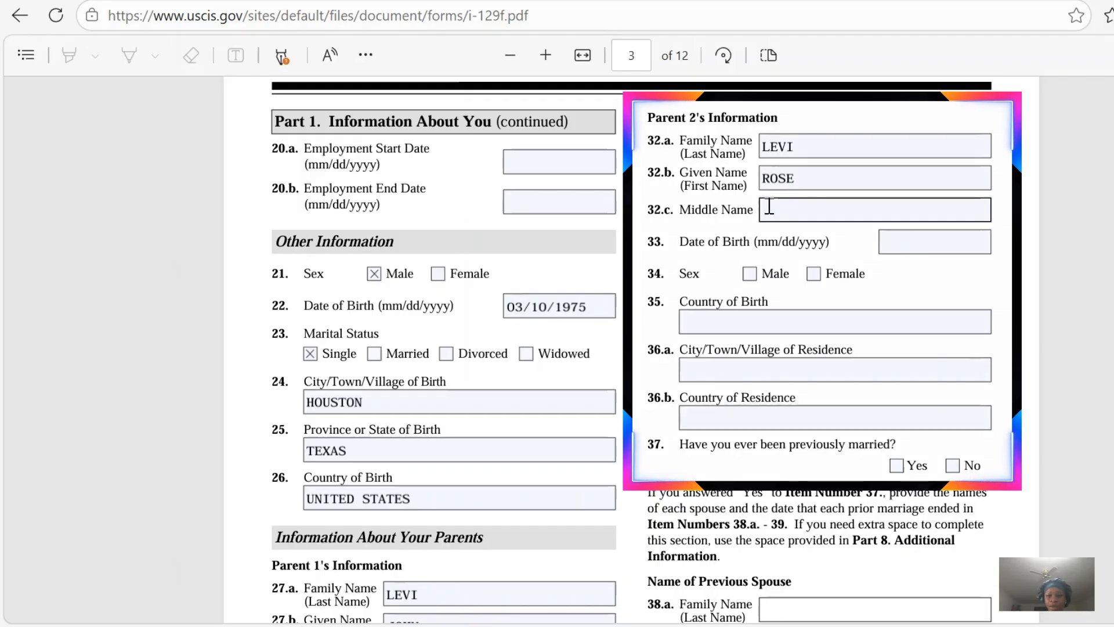
click(888, 237)
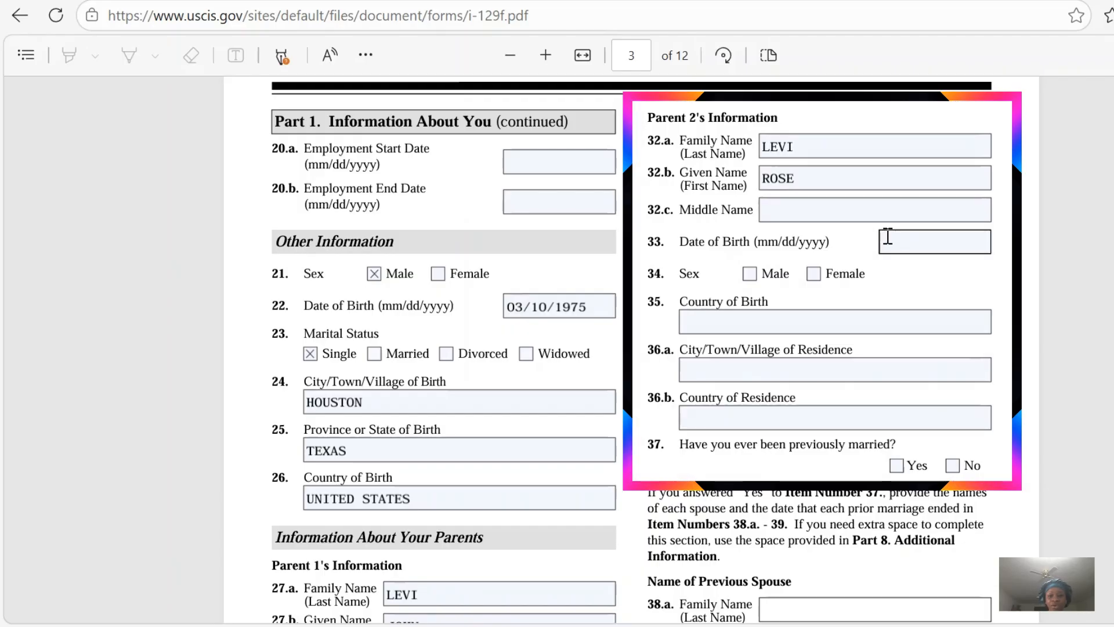
text(0)
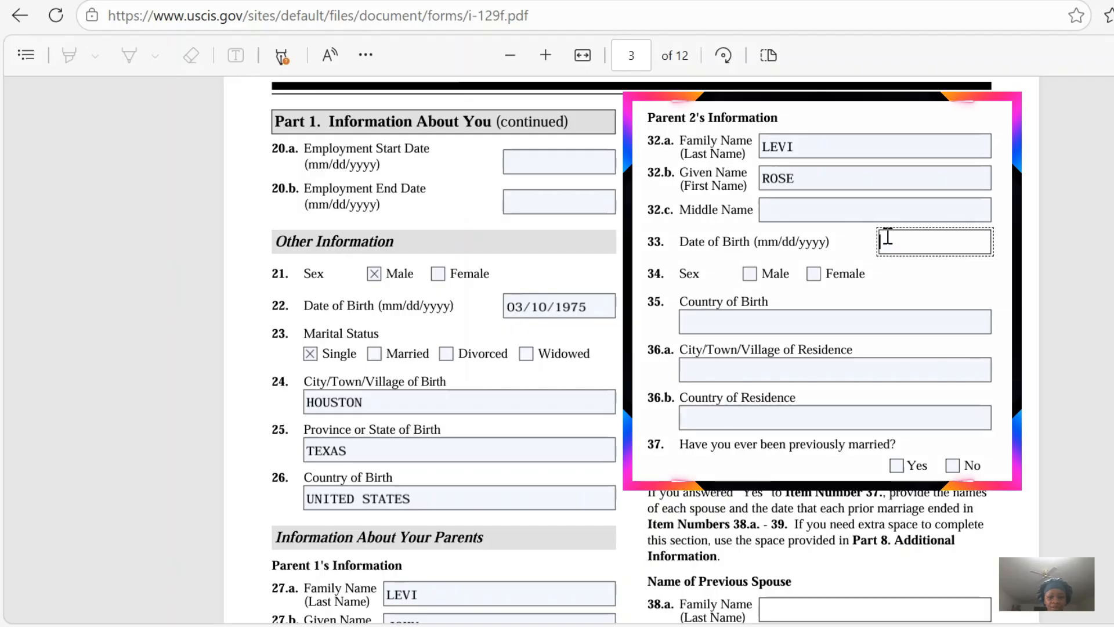
text(2)
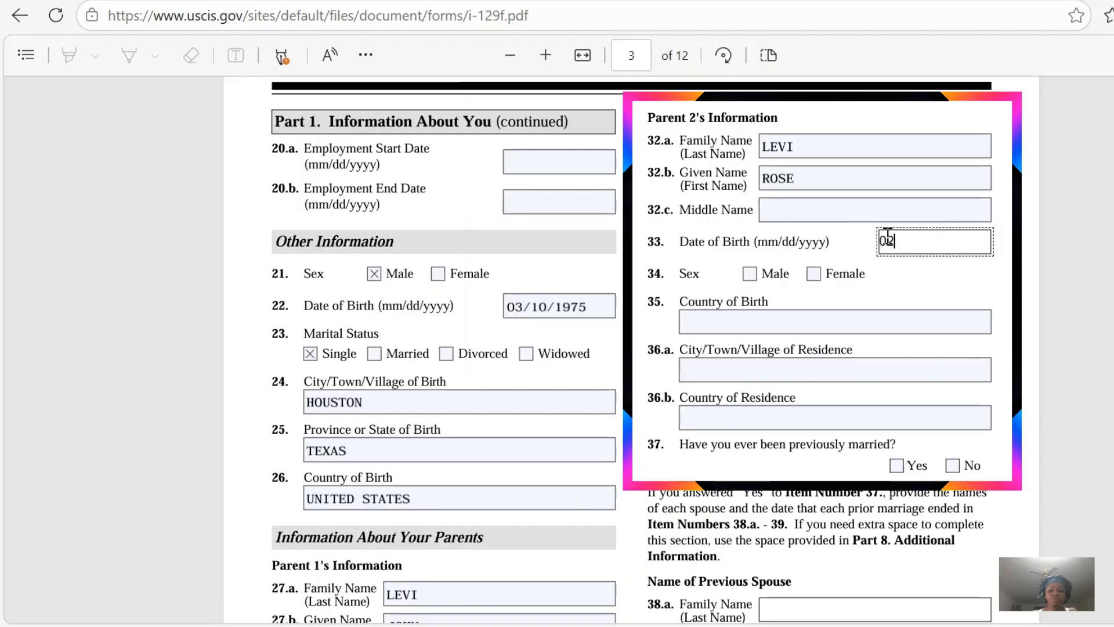
text(/03/1965)
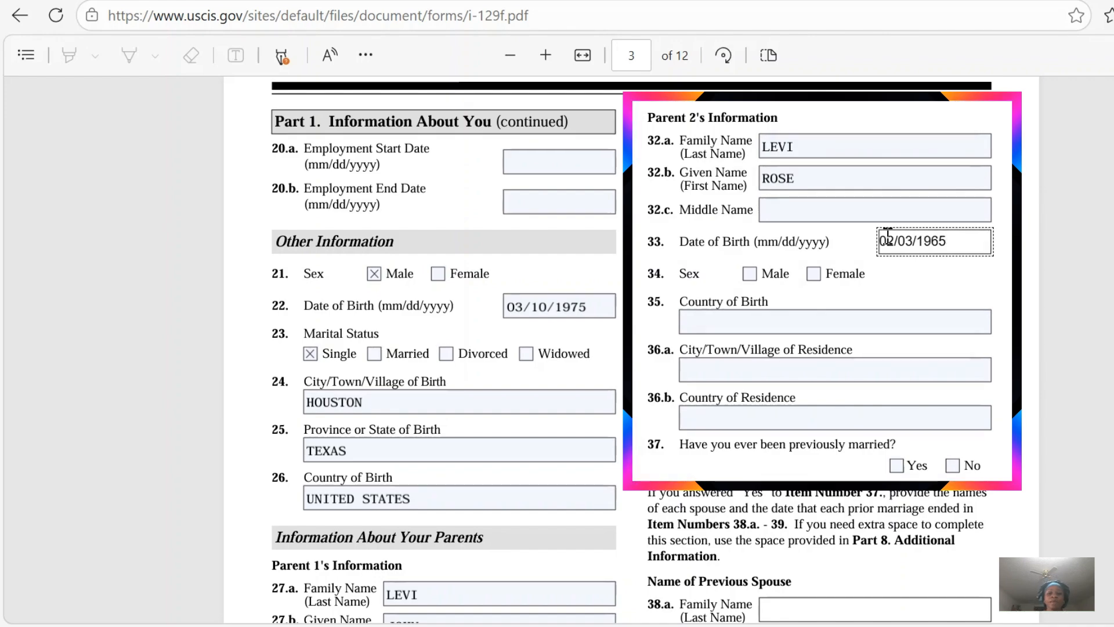
click(812, 276)
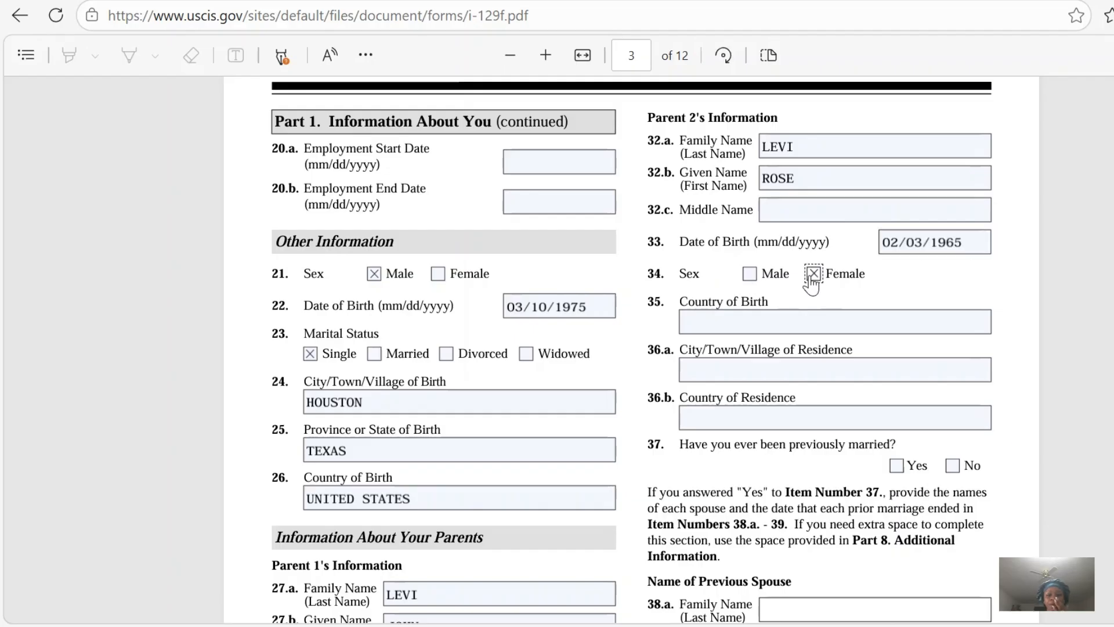
Enter UNITED STATES as Parent 2's country of birth in item 35 and JACKSONVILLE, UNITED STATES as the residence in items 36.a and 36.b.
click(760, 328)
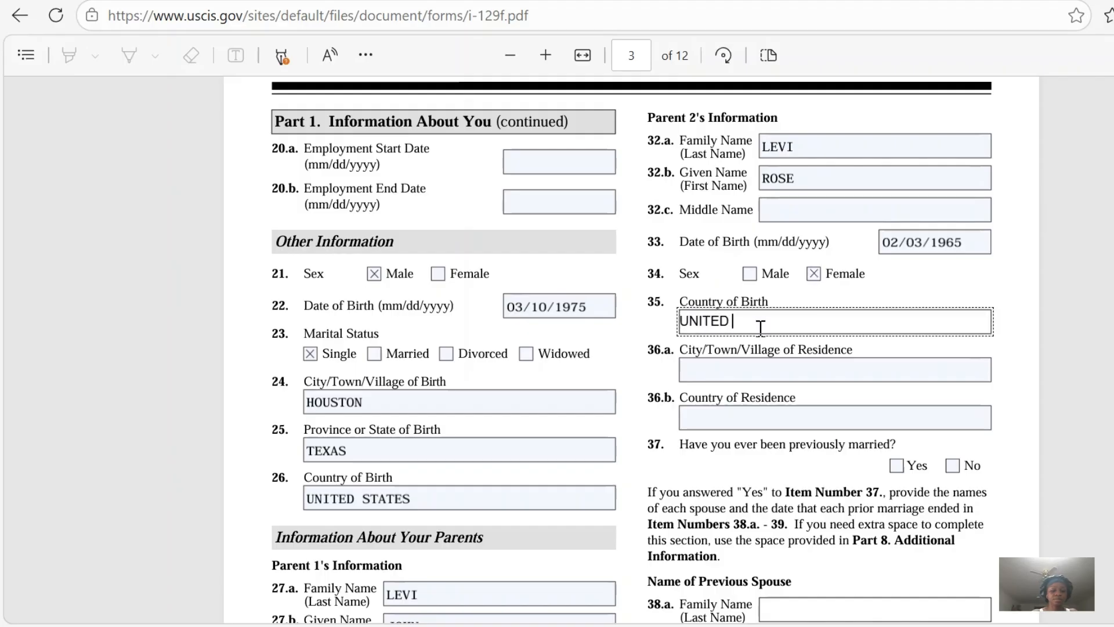
text(UNITED STATES)
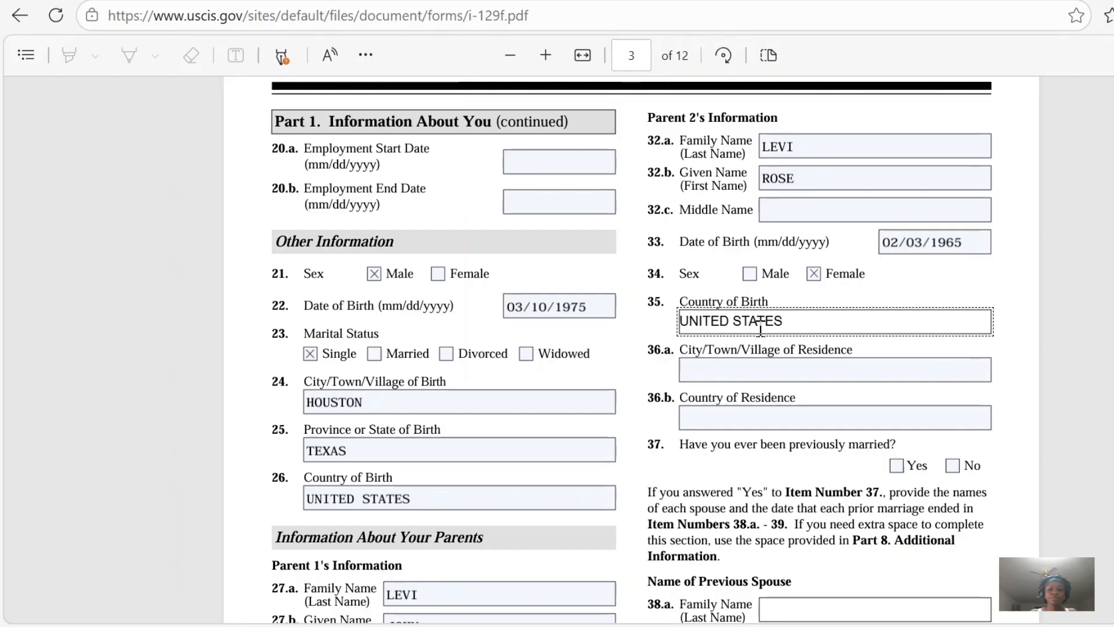
click(720, 368)
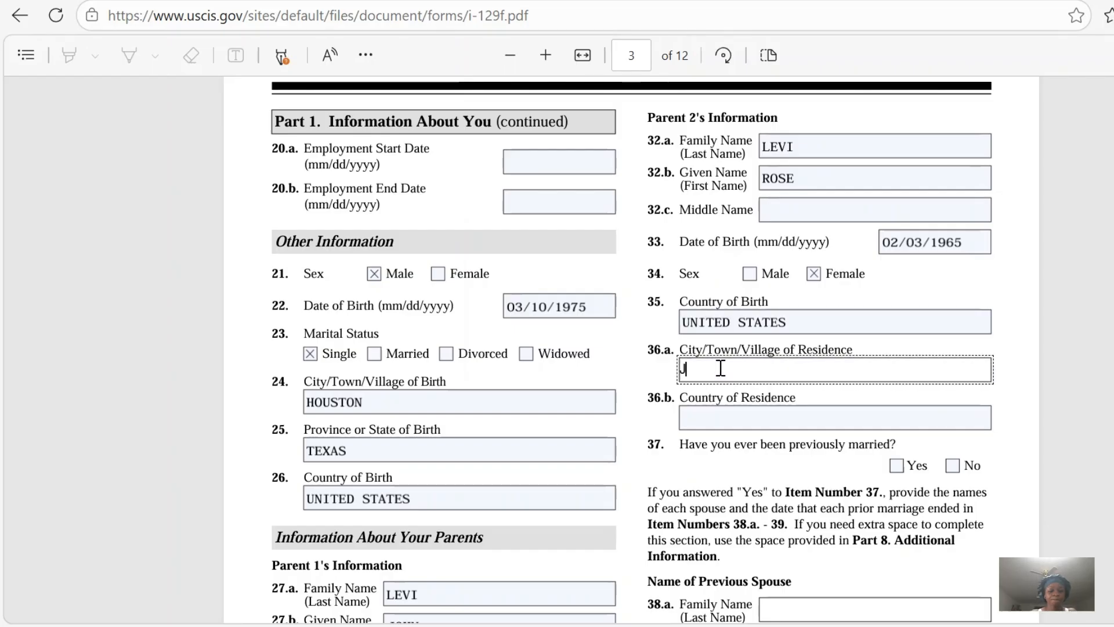
text(JACKSONVILLE)
click(710, 414)
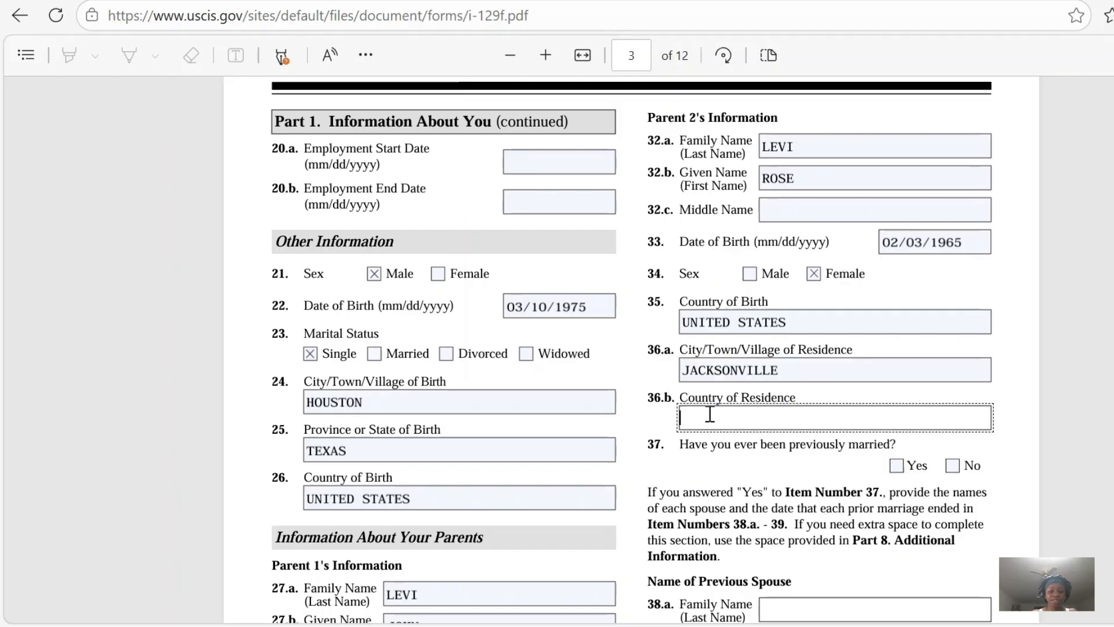
text(UNITED )
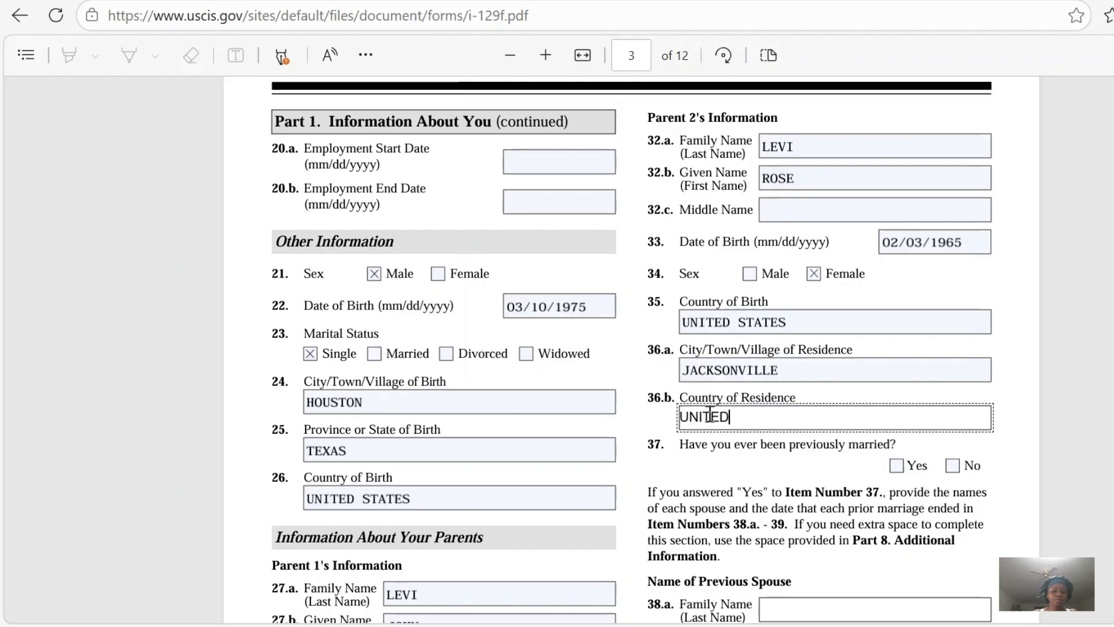
text(STATES)
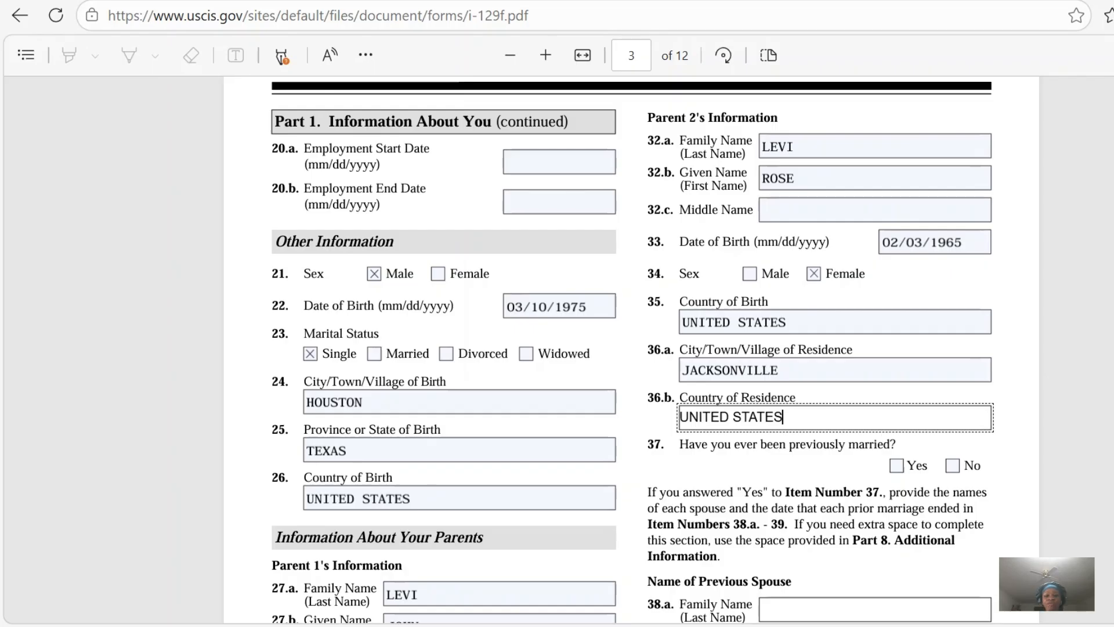
Answer No to being previously married in item 37 and select Birth in the United States in item 40.a as the citizenship basis.
scroll(632, 348, down, 3)
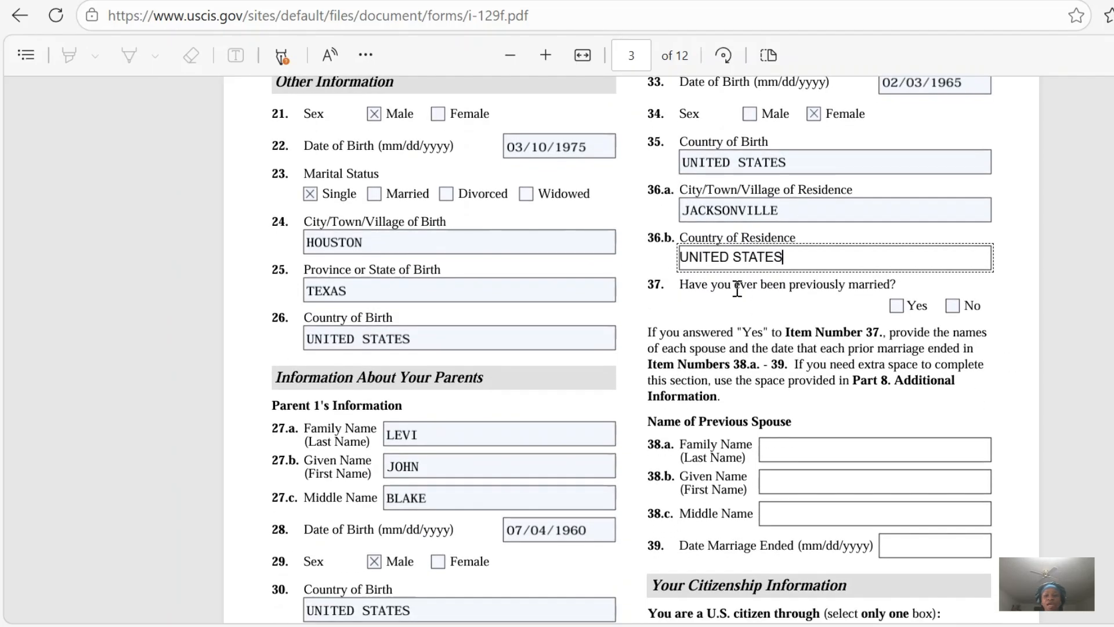
click(952, 306)
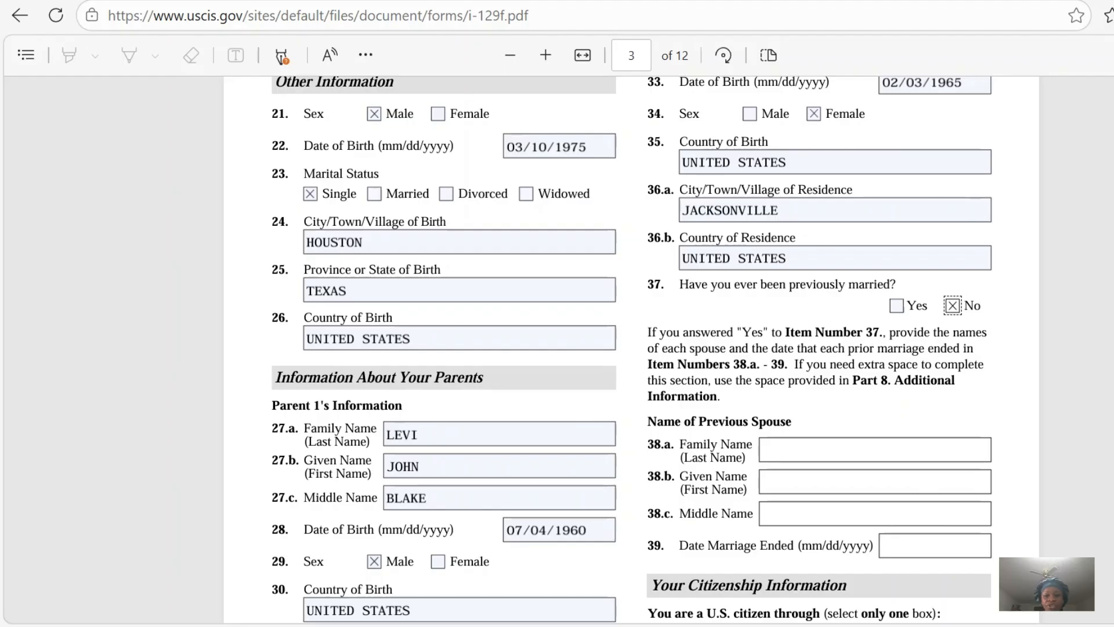
scroll(632, 348, down, 3)
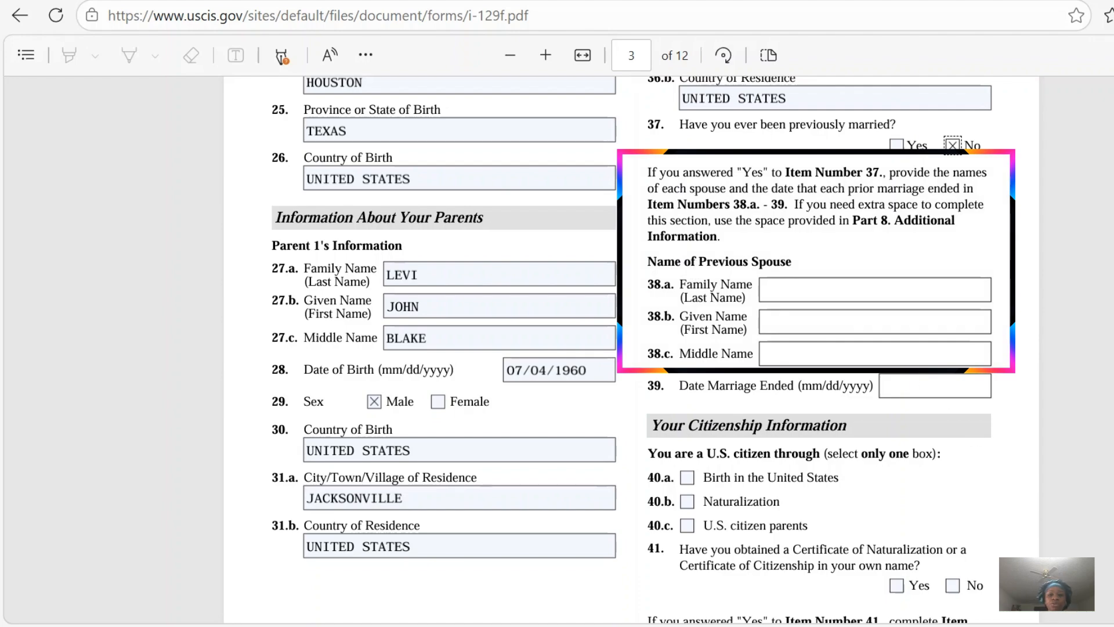
scroll(656, 349, down, 1)
scroll(656, 348, down, 4)
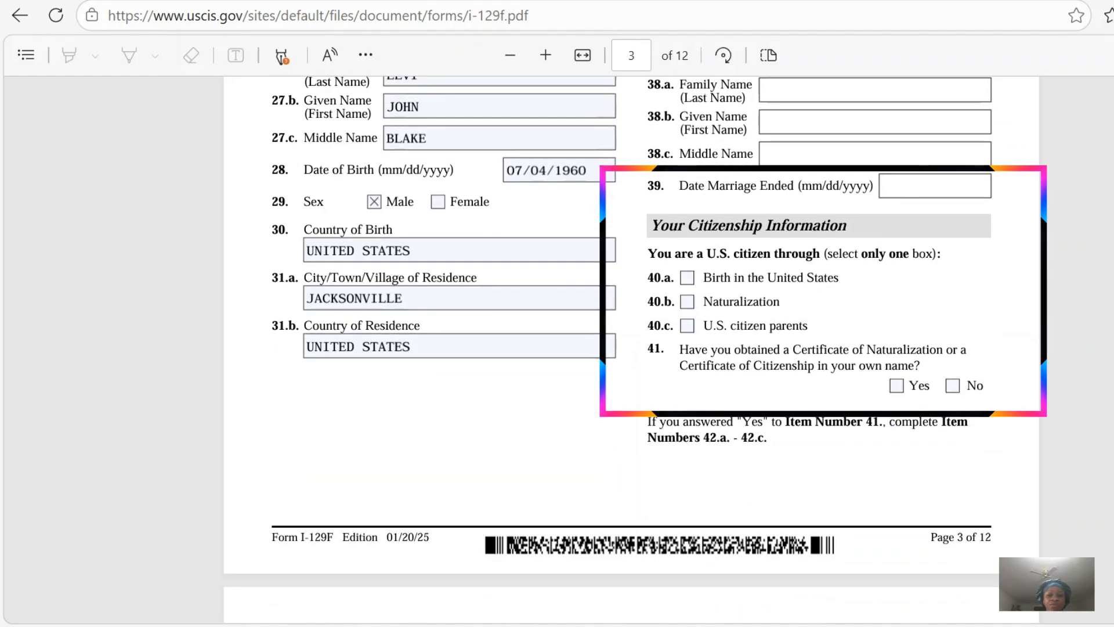
scroll(656, 348, down, 1)
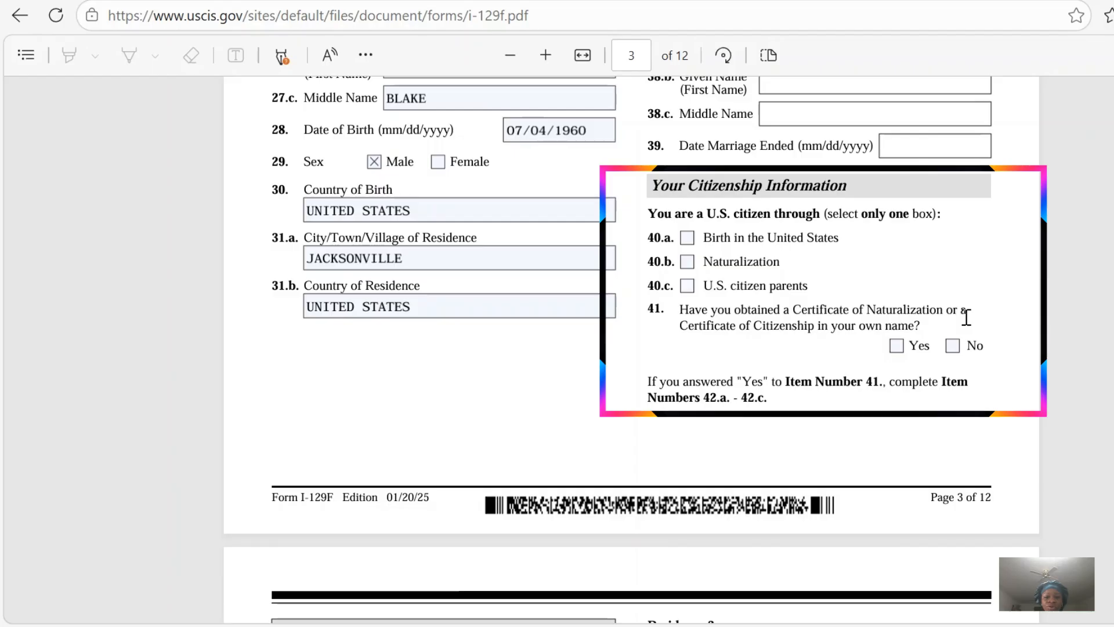
click(687, 239)
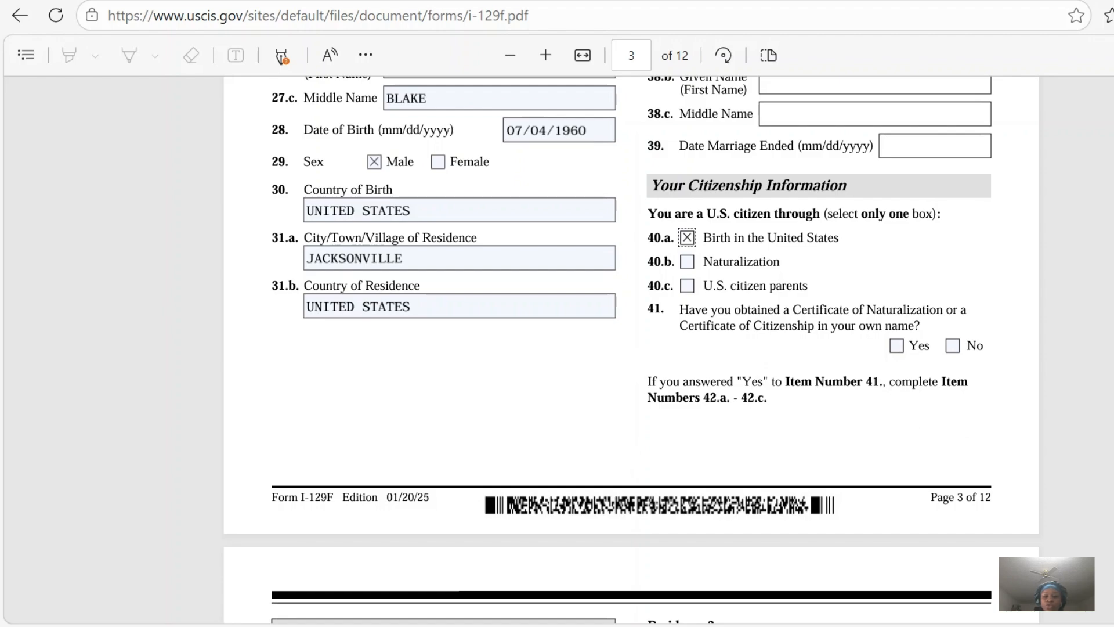
Answer No in item 48 on page 4 about having children under 18 years of age.
scroll(631, 348, down, 5)
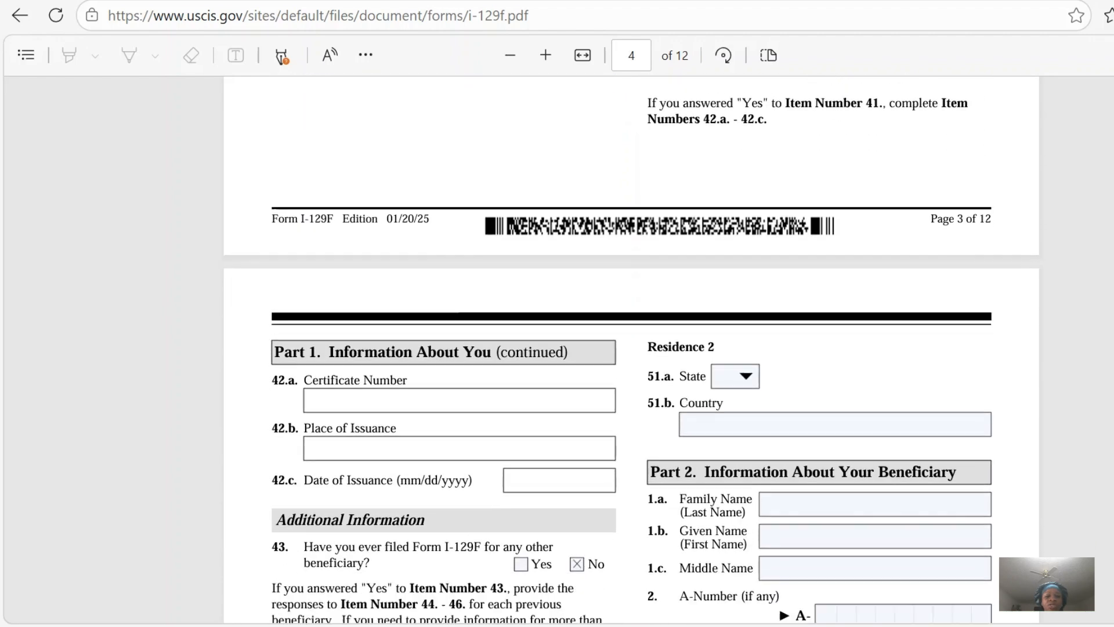
scroll(632, 349, down, 2)
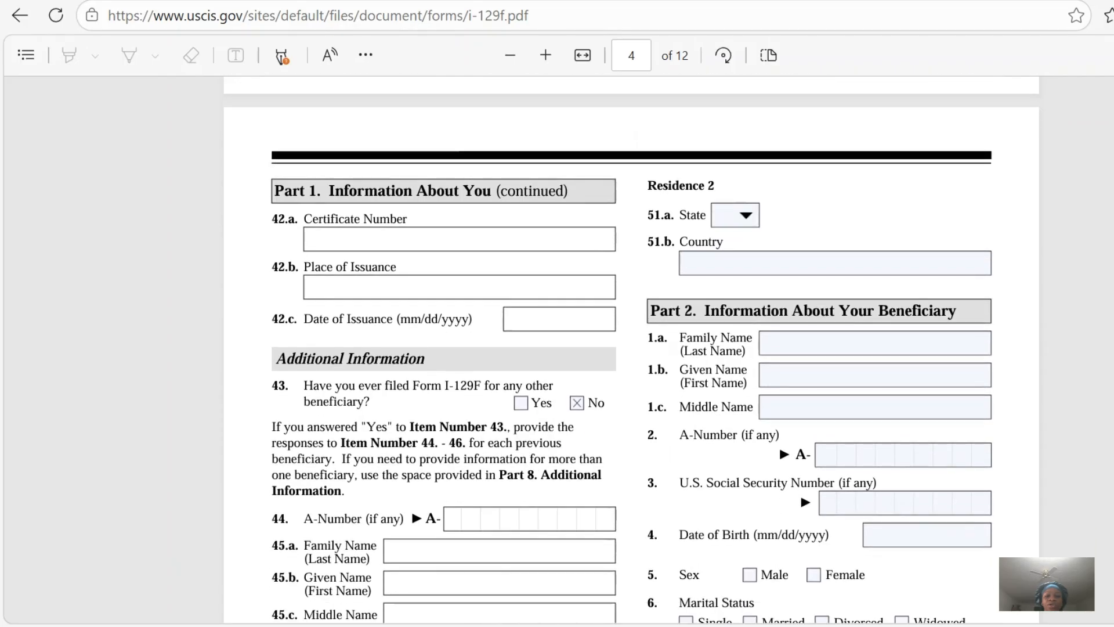
scroll(644, 358, down, 1)
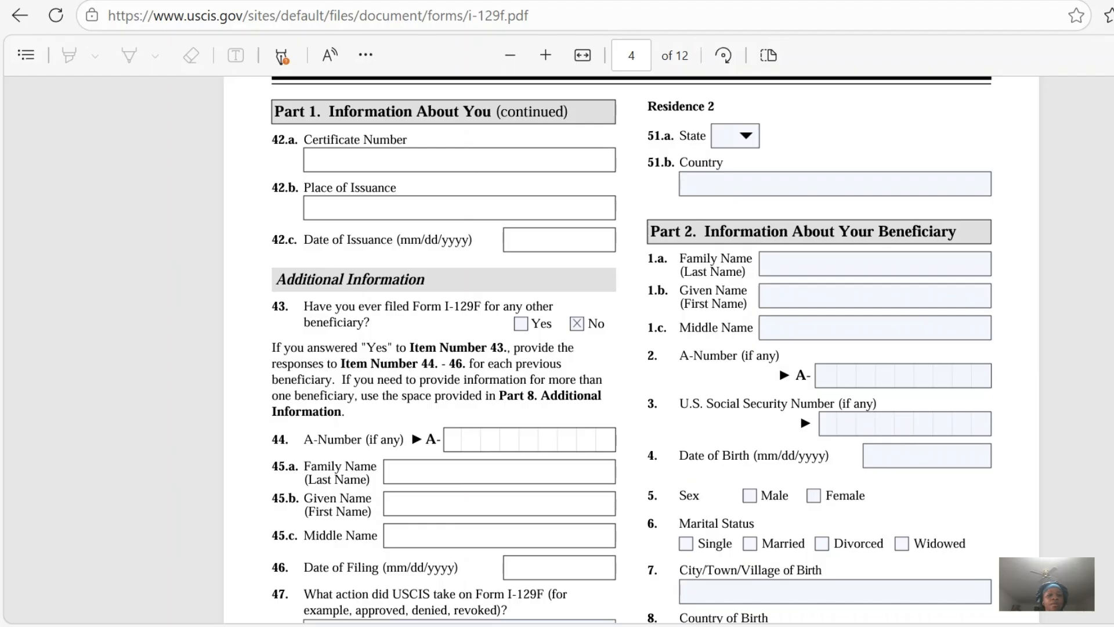
scroll(385, 378, down, 2)
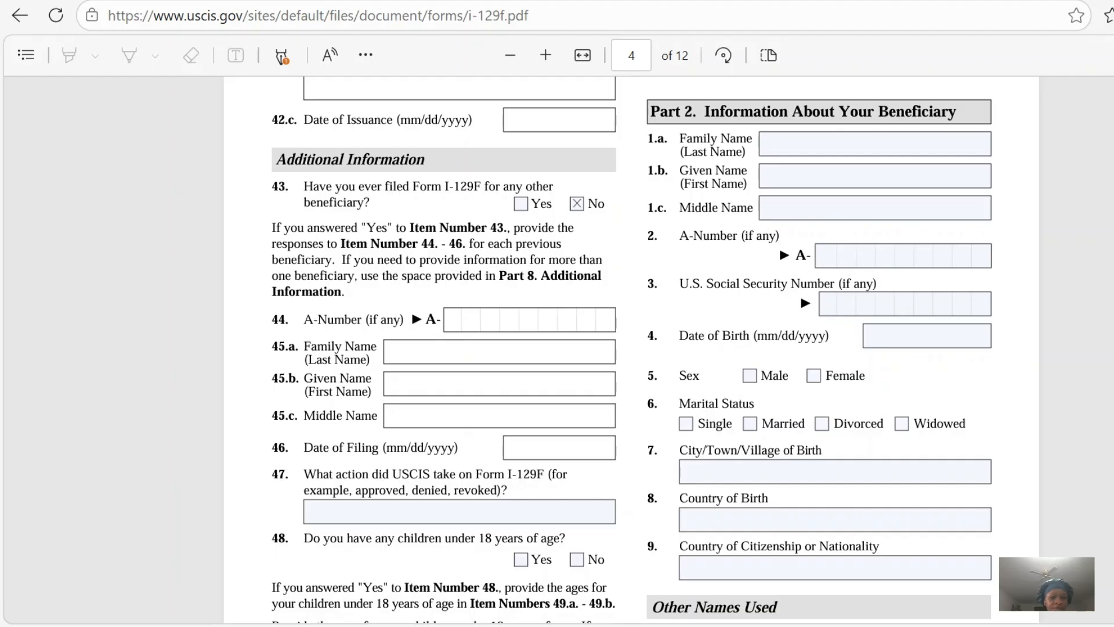
scroll(631, 348, down, 4)
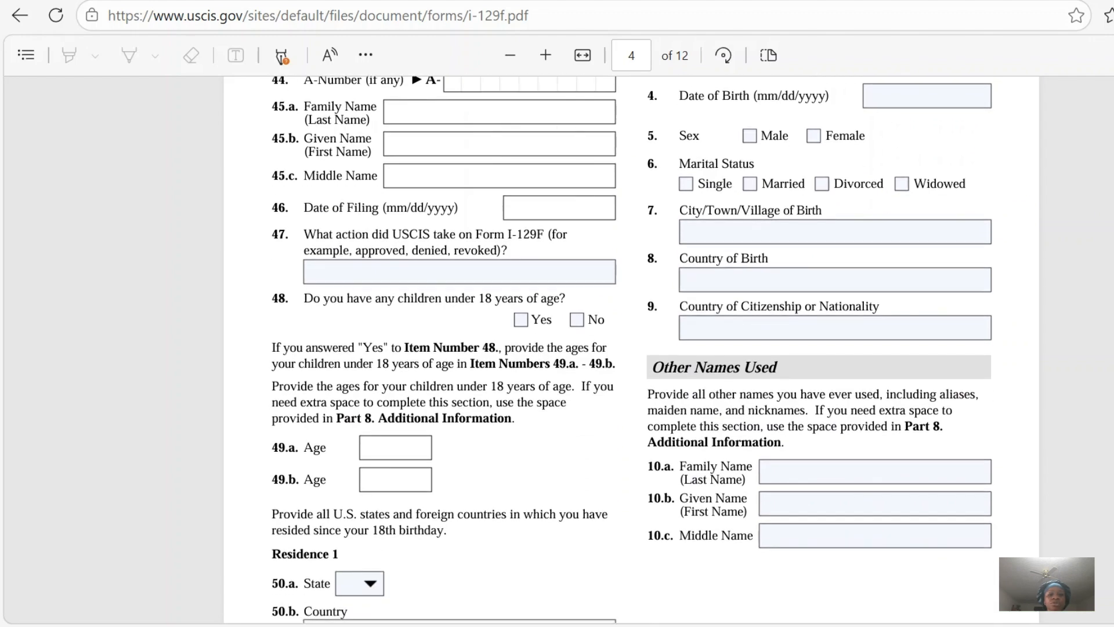
scroll(632, 348, down, 4)
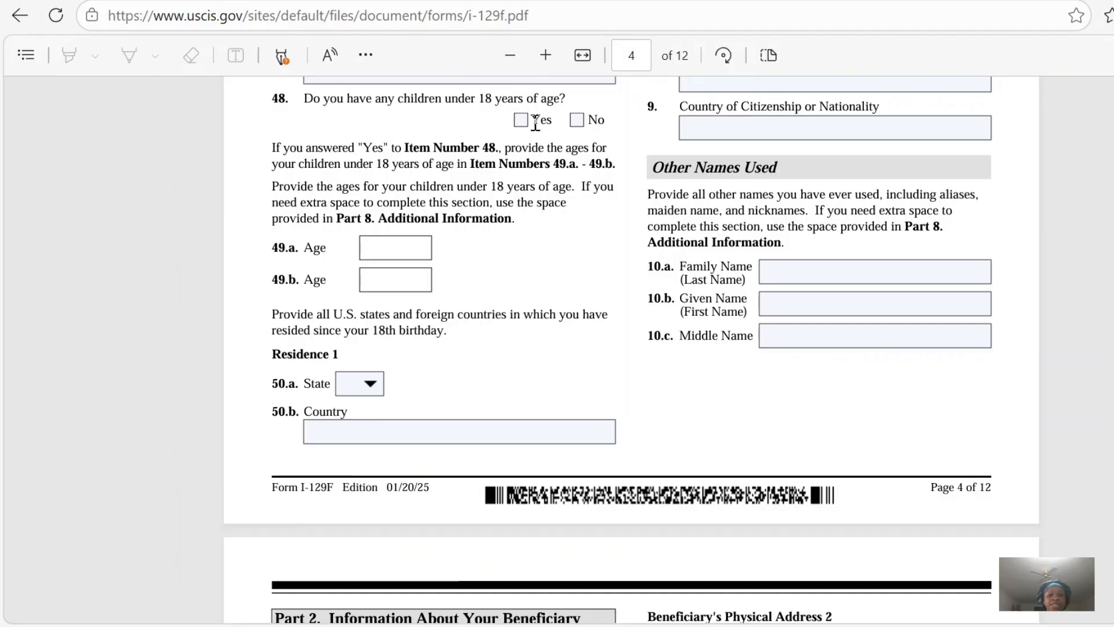
click(578, 118)
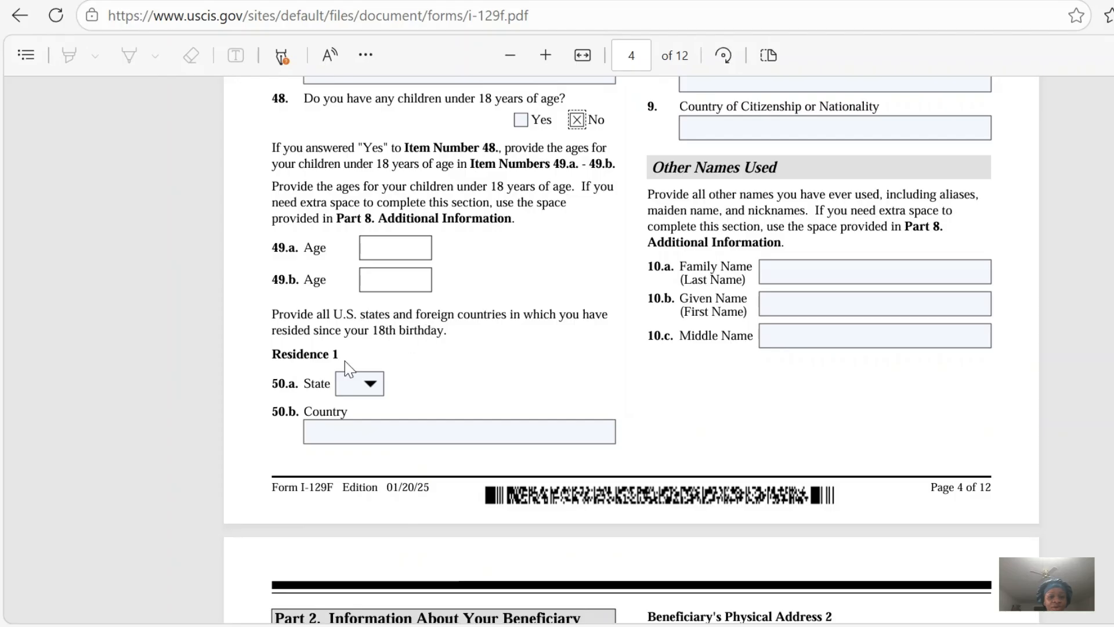
Set Residence 1 to state MO in item 50.a and country UNITED STATES in item 50.b.
click(371, 385)
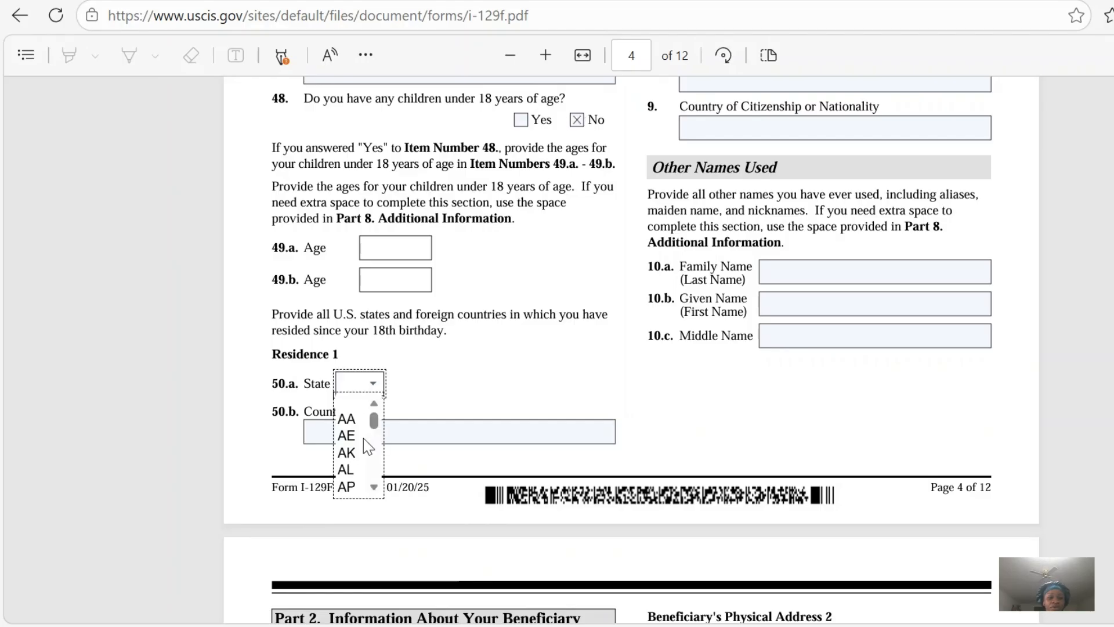
drag(376, 490, 377, 489)
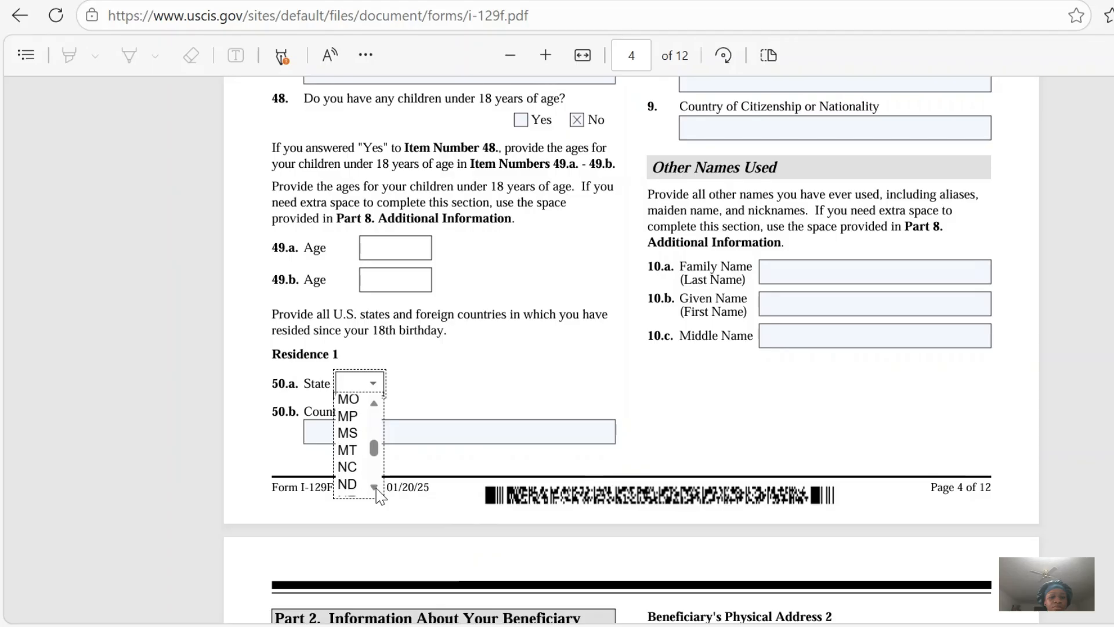
click(375, 409)
drag(374, 489, 377, 487)
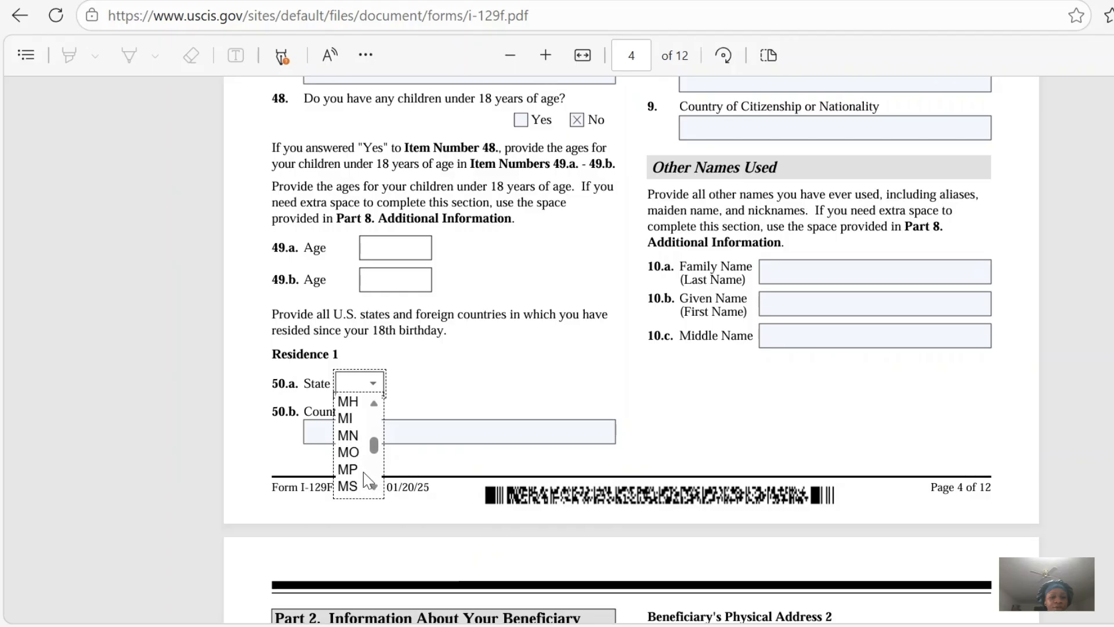
click(348, 452)
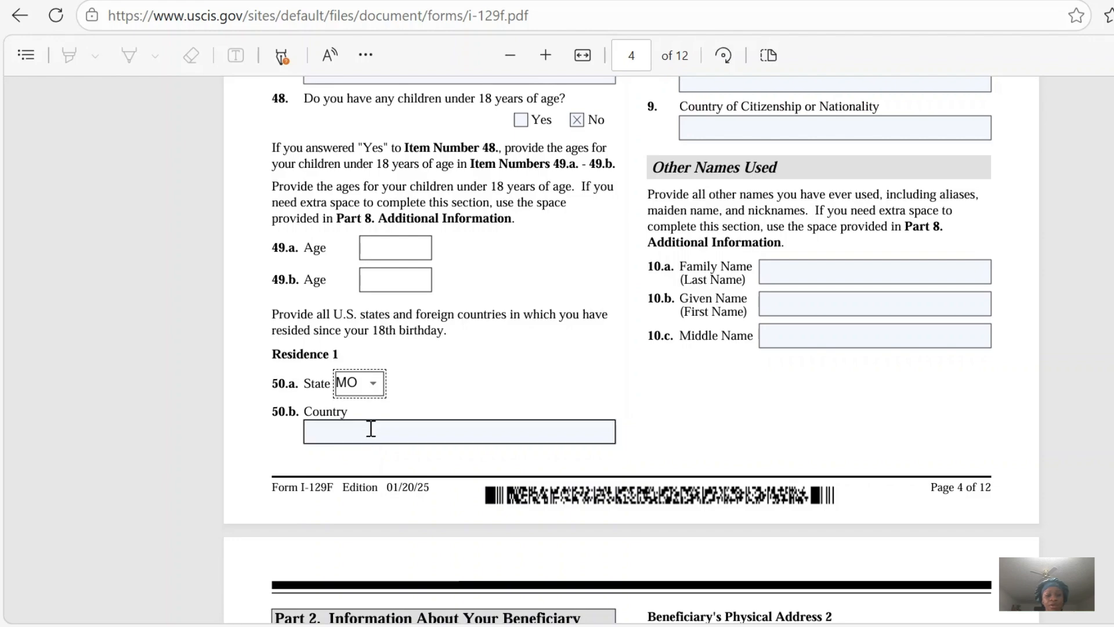
click(366, 433)
text(UNITED STATES)
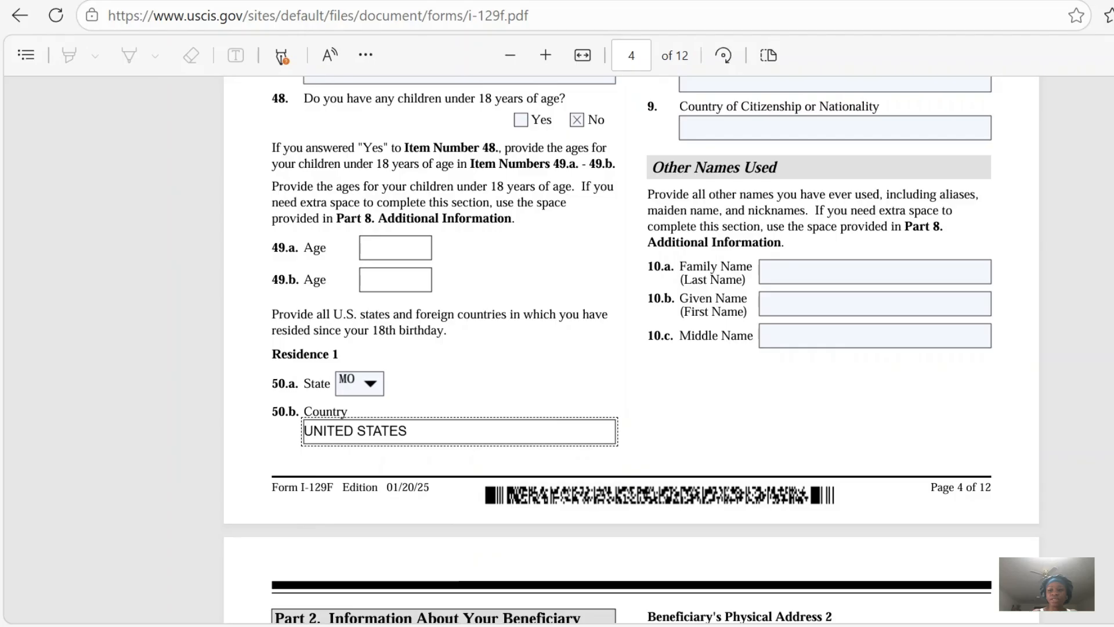
Enter the beneficiary's family, given and middle names in items 1.a to 1.c of Part 2.
scroll(631, 350, up, 7)
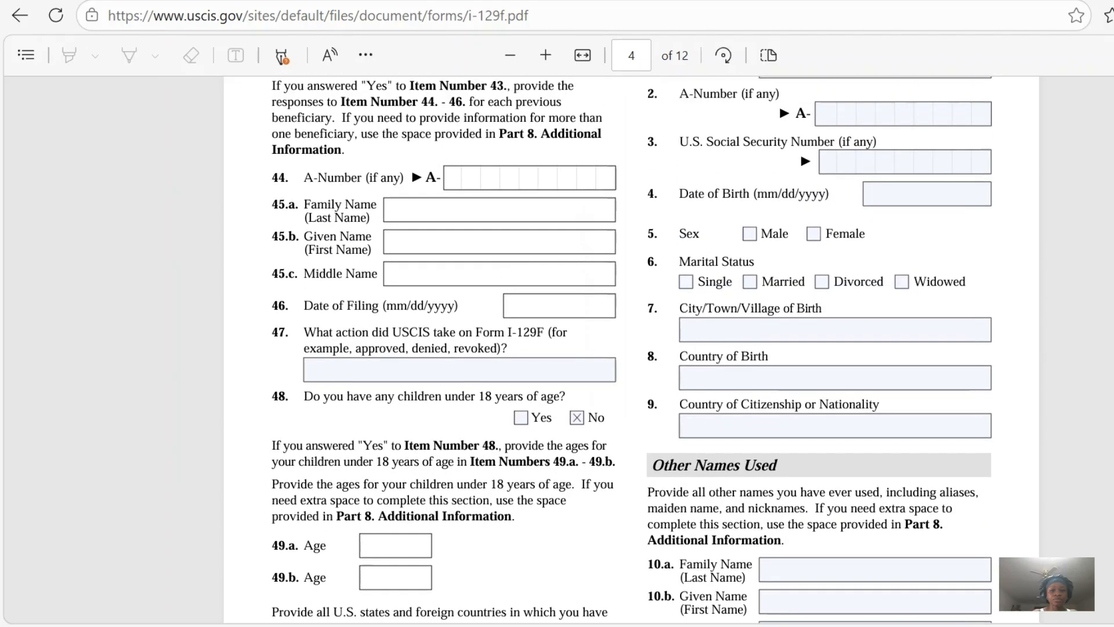
scroll(631, 350, up, 3)
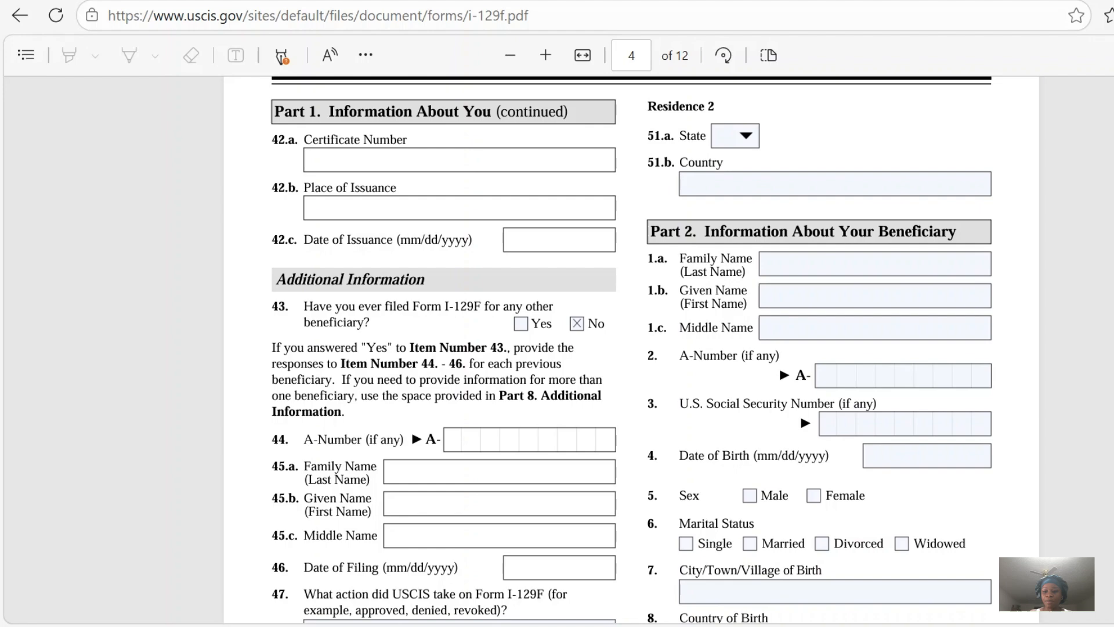
scroll(631, 348, down, 3)
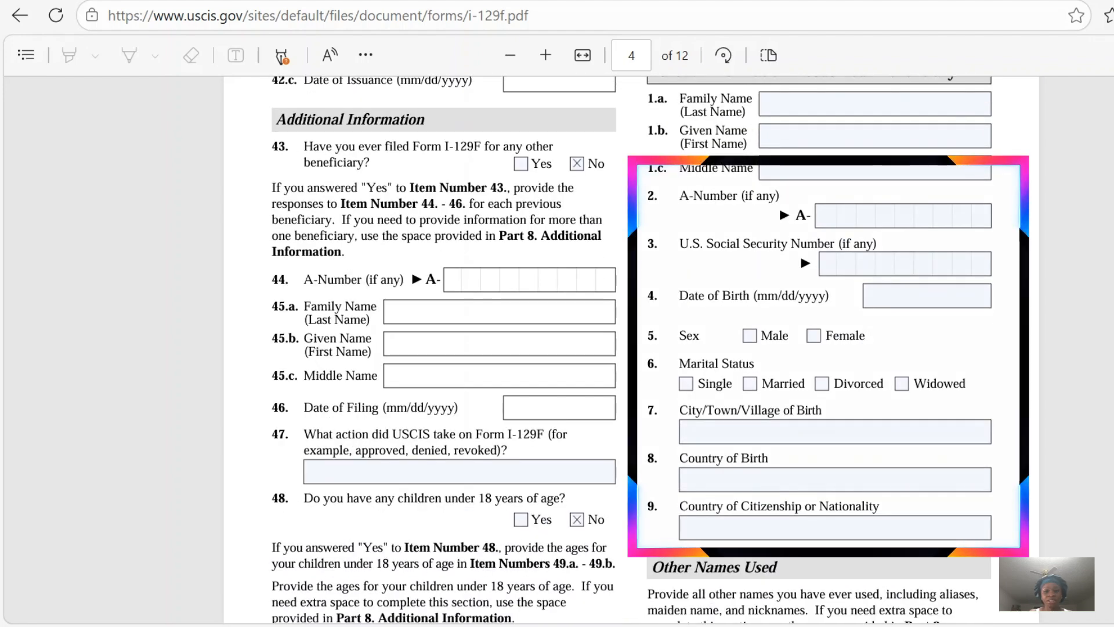
scroll(630, 348, up, 1)
scroll(873, 233, up, 1)
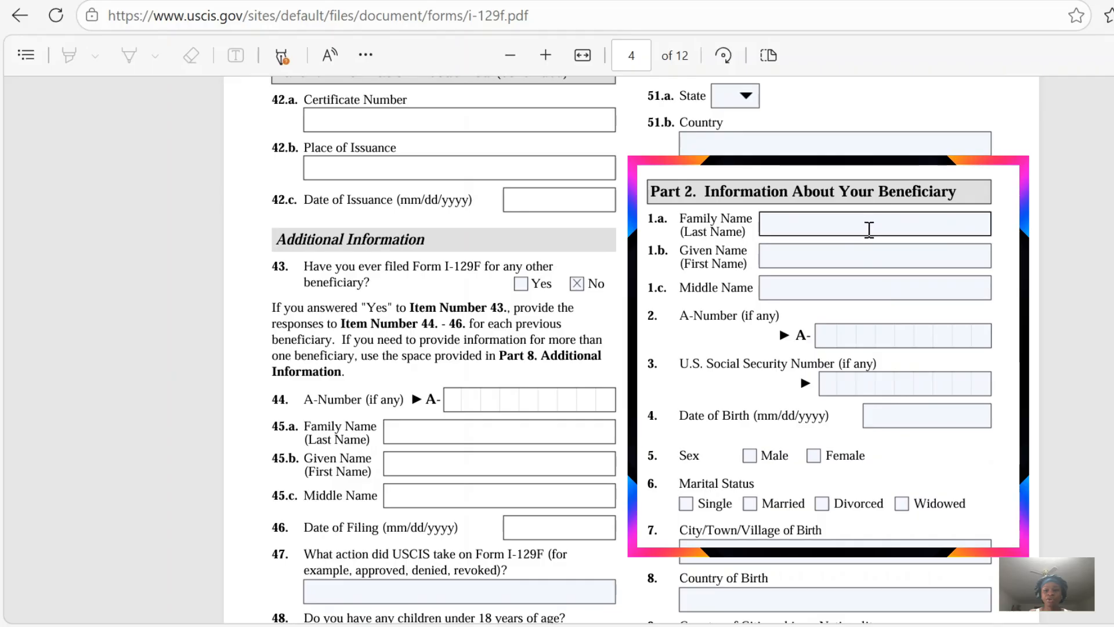
click(866, 227)
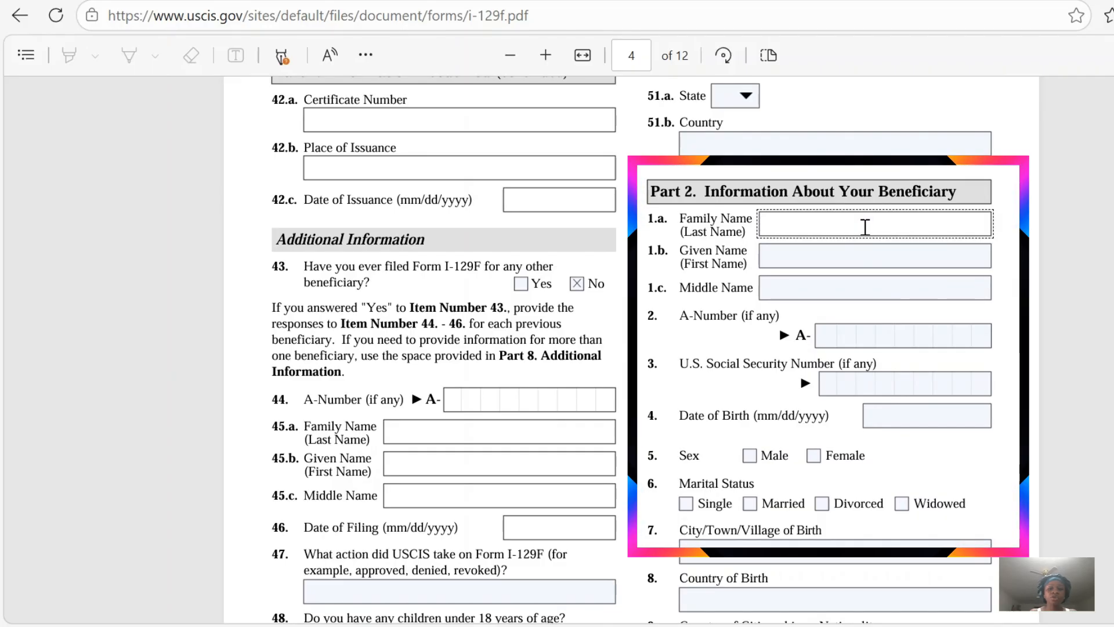
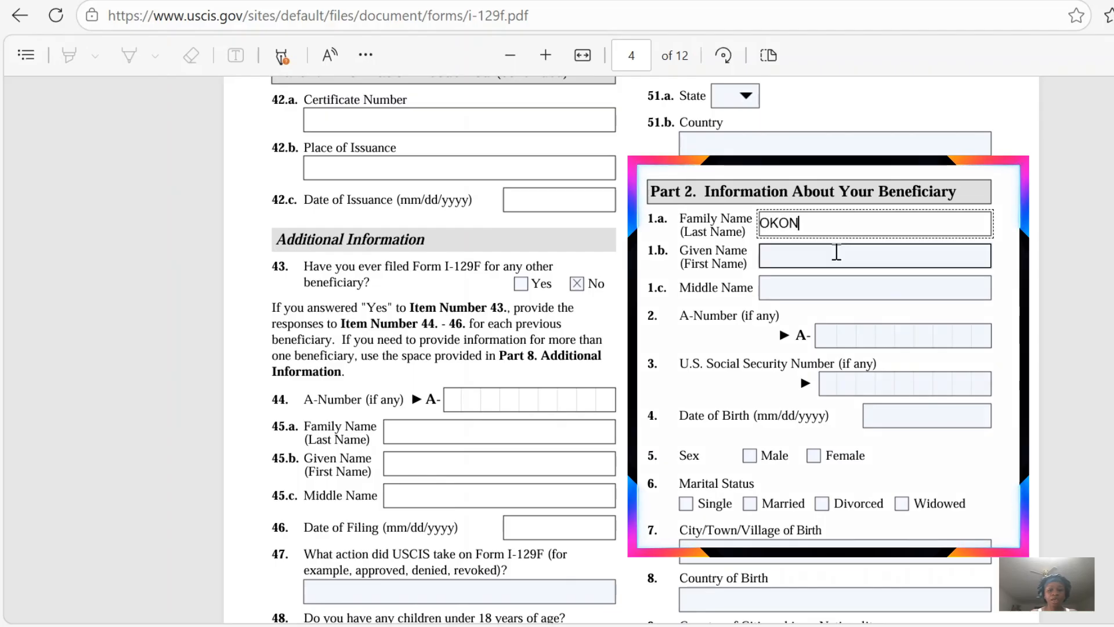
click(836, 252)
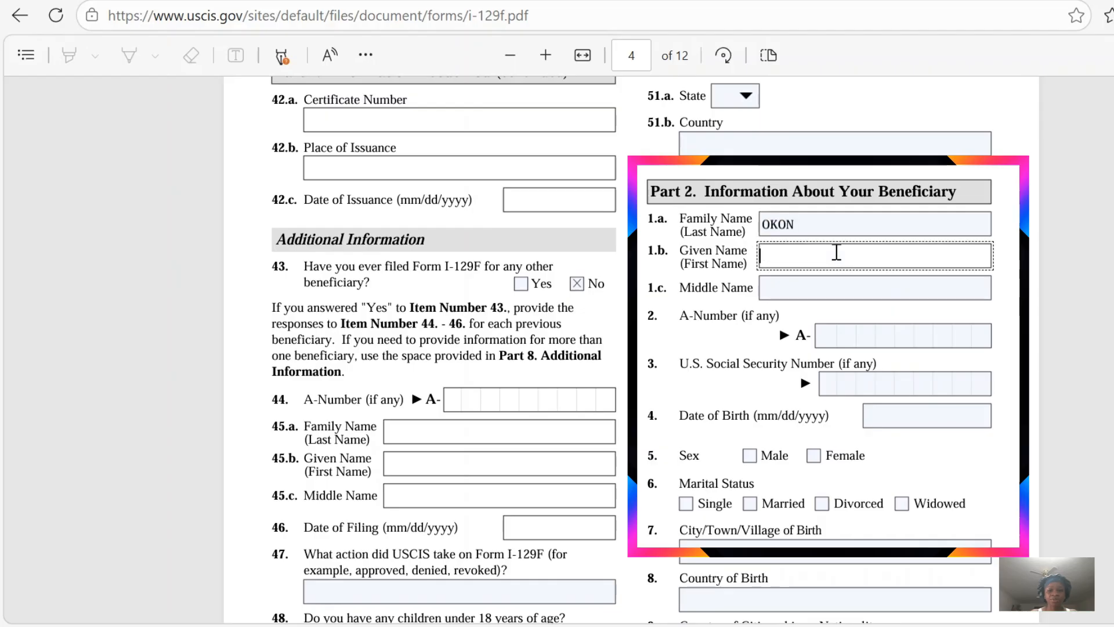
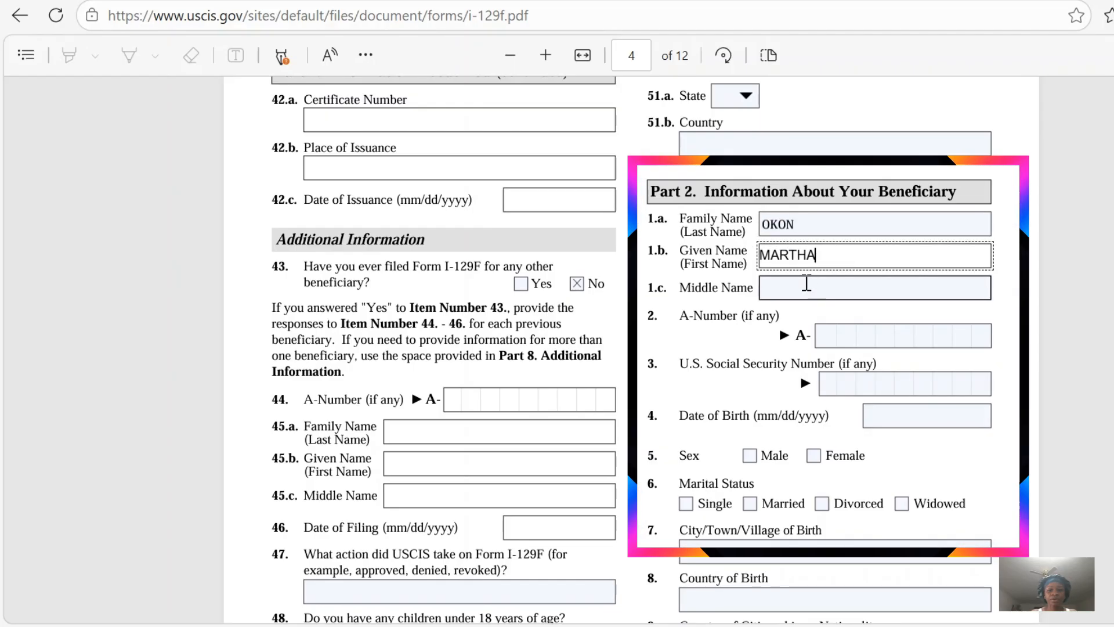
click(806, 283)
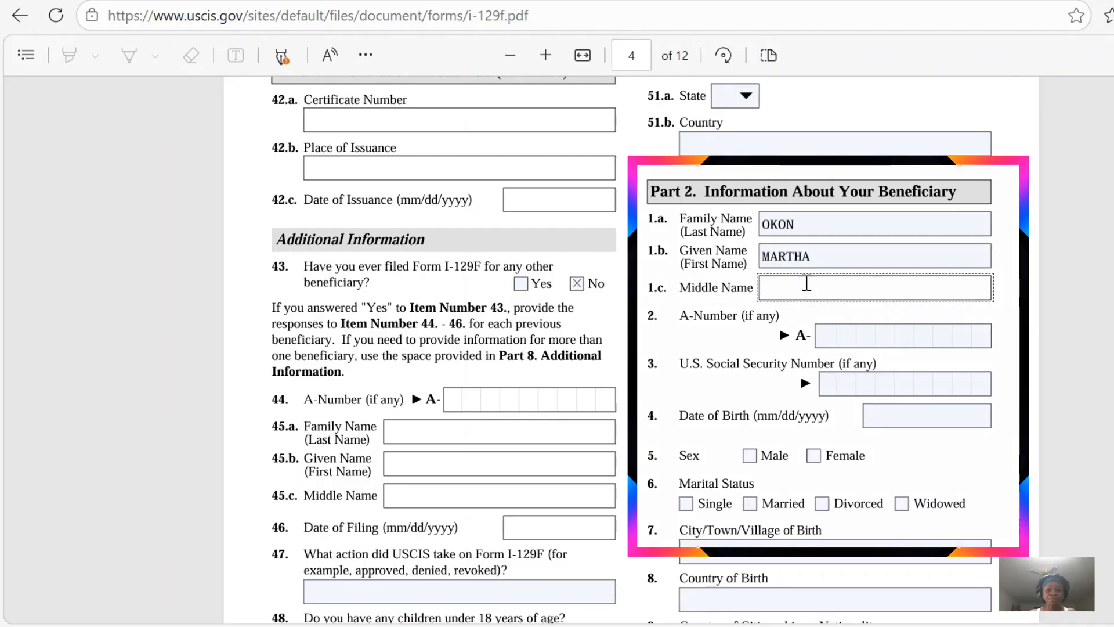
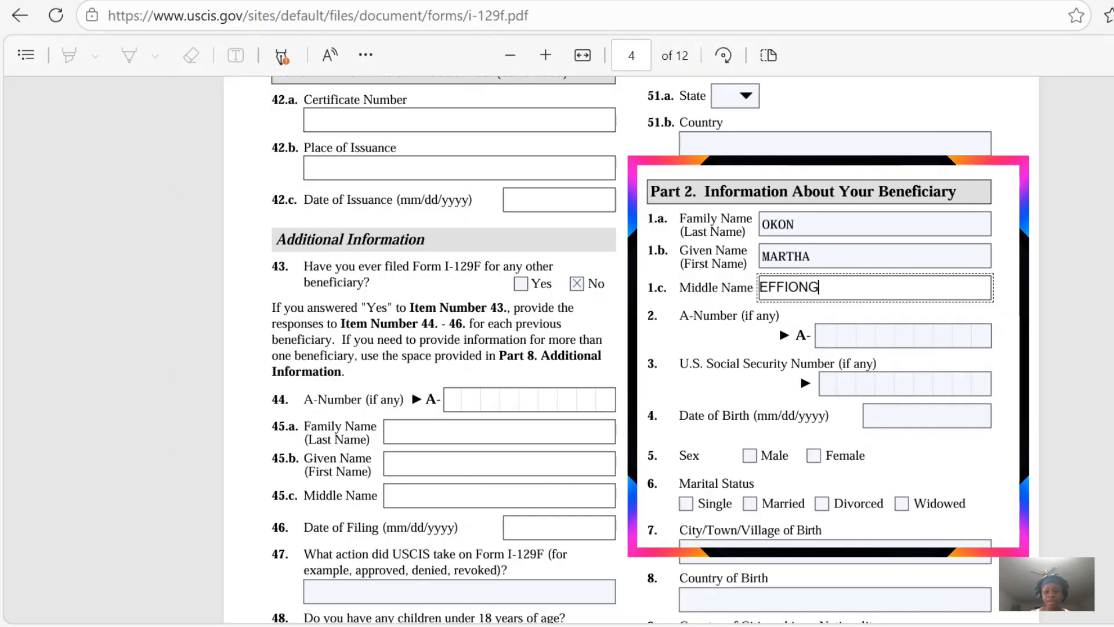
Enter the beneficiary's date of birth in item 4 and select Female in item 5 and Single in item 6.
scroll(838, 440, down, 3)
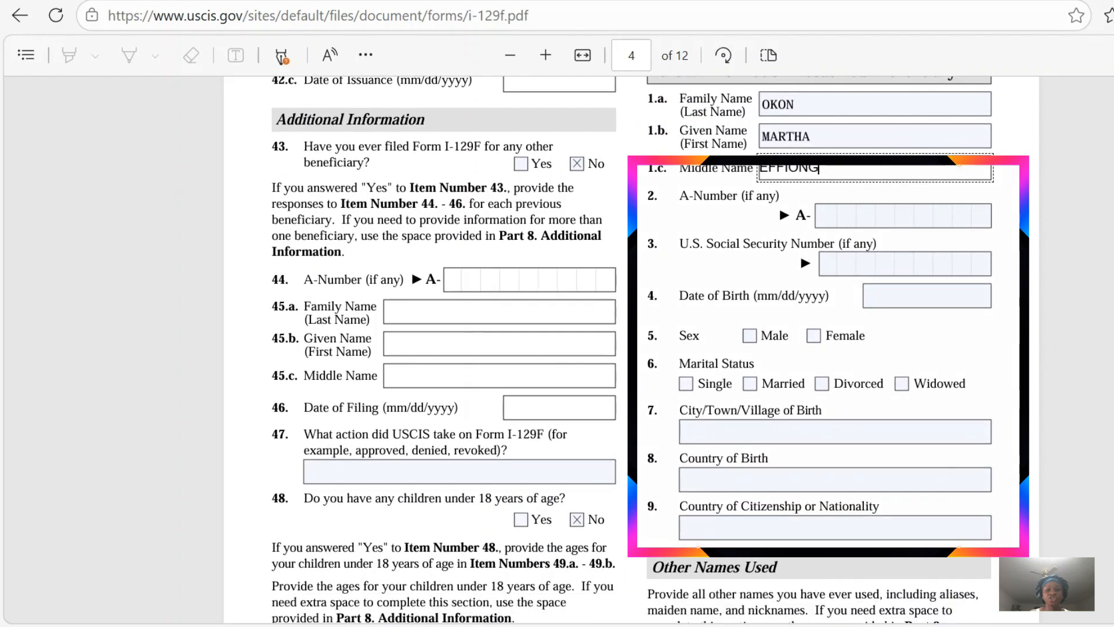
click(824, 215)
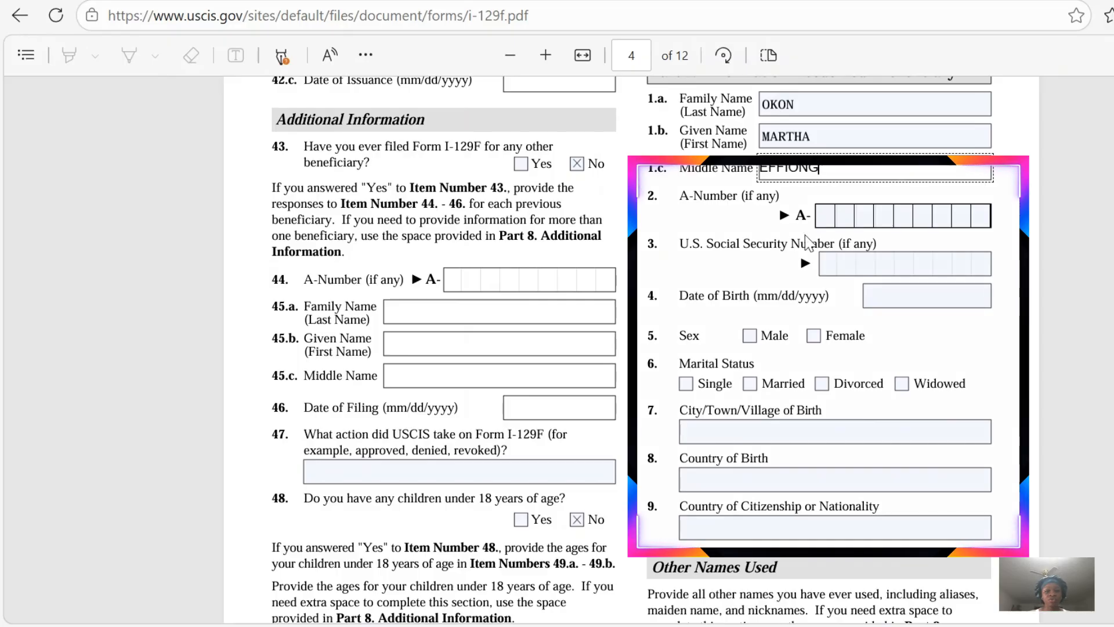
click(839, 264)
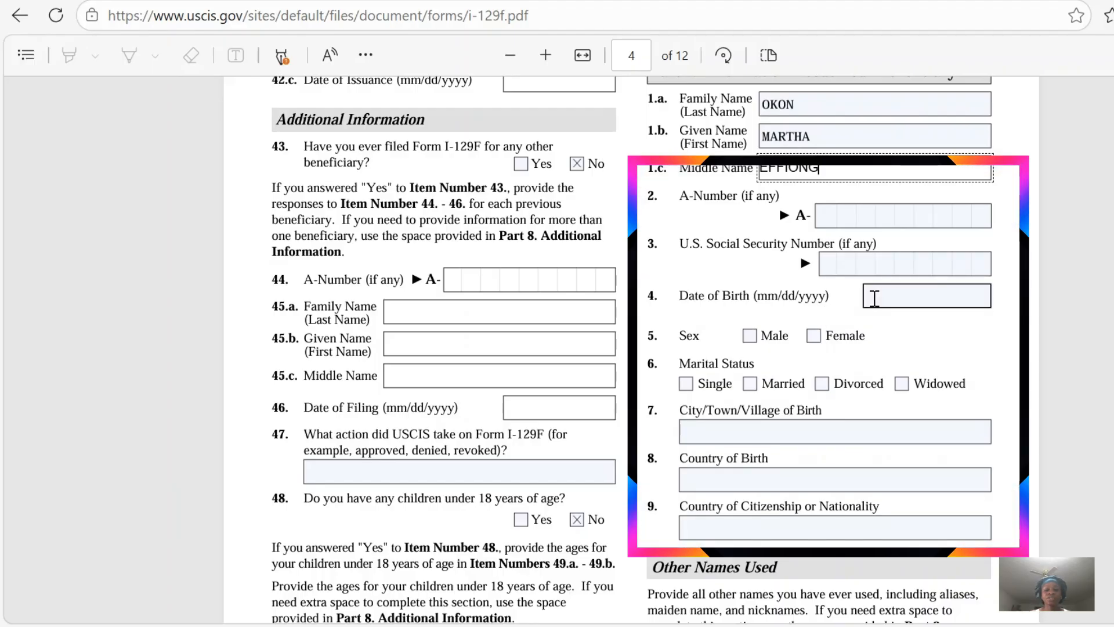
click(874, 298)
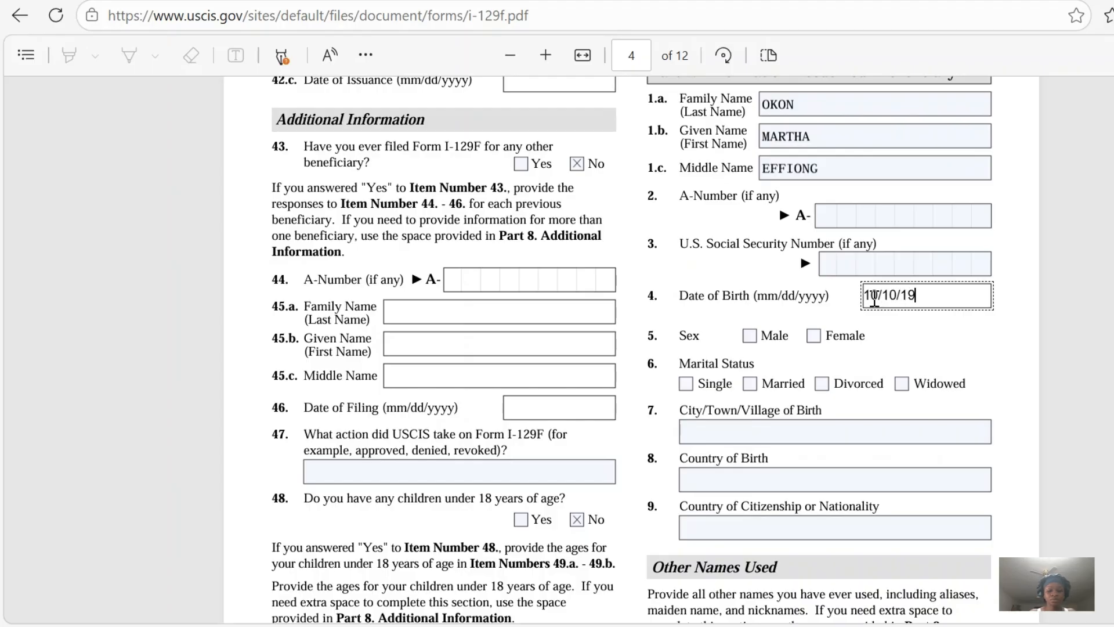
text(7)
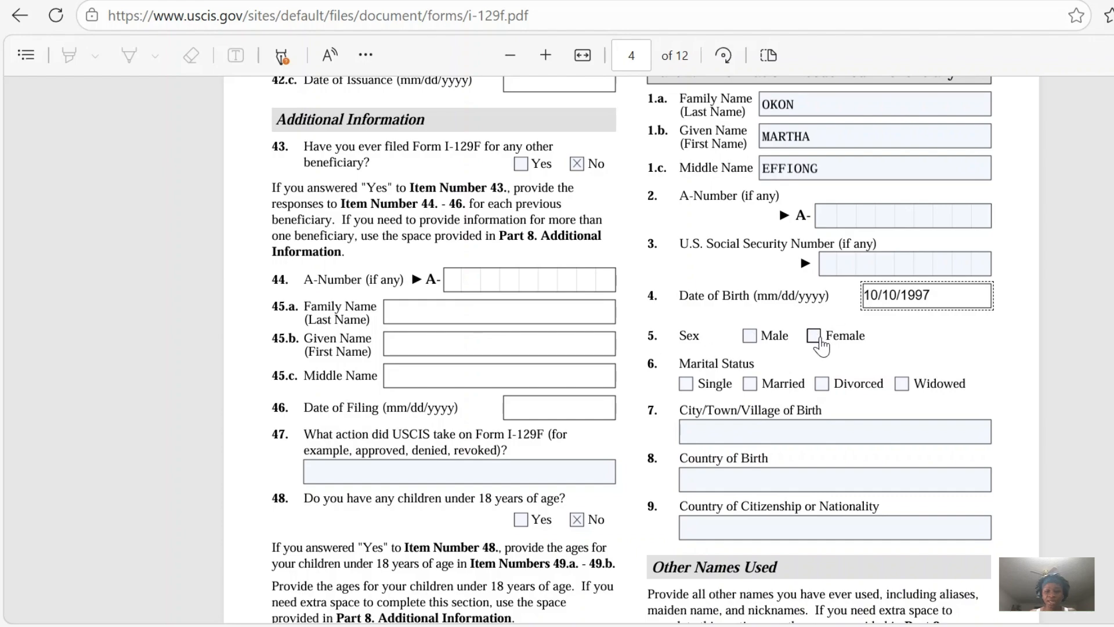
click(815, 336)
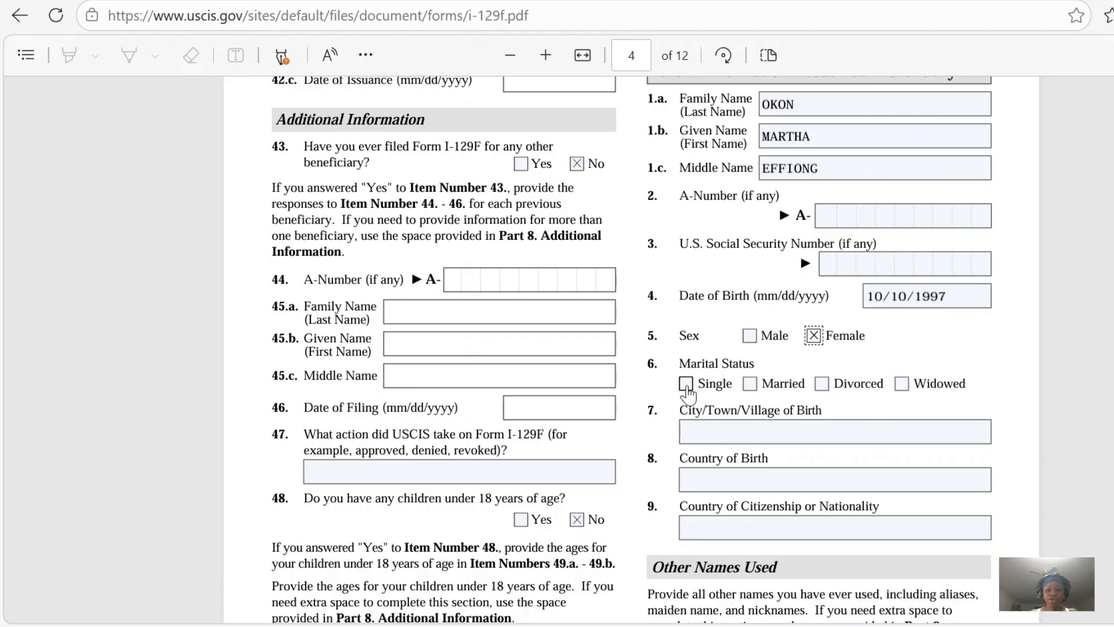
click(686, 385)
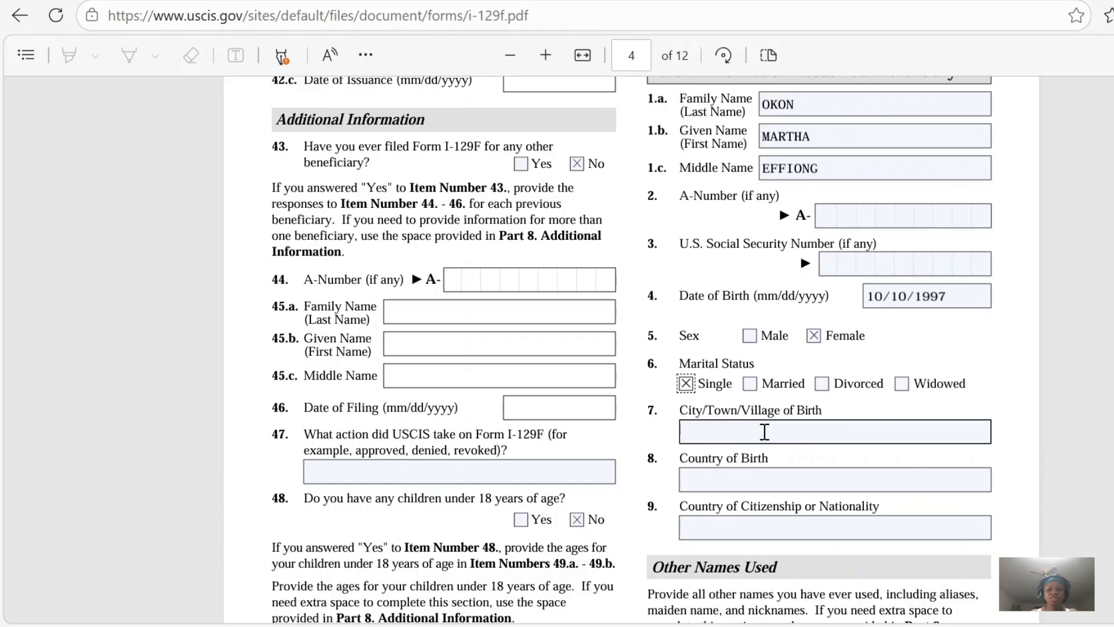
Enter CALABAR, NIGERIA as the beneficiary's place of birth in items 7 and 8 and NIGERIA as the citizenship in item 9.
click(765, 433)
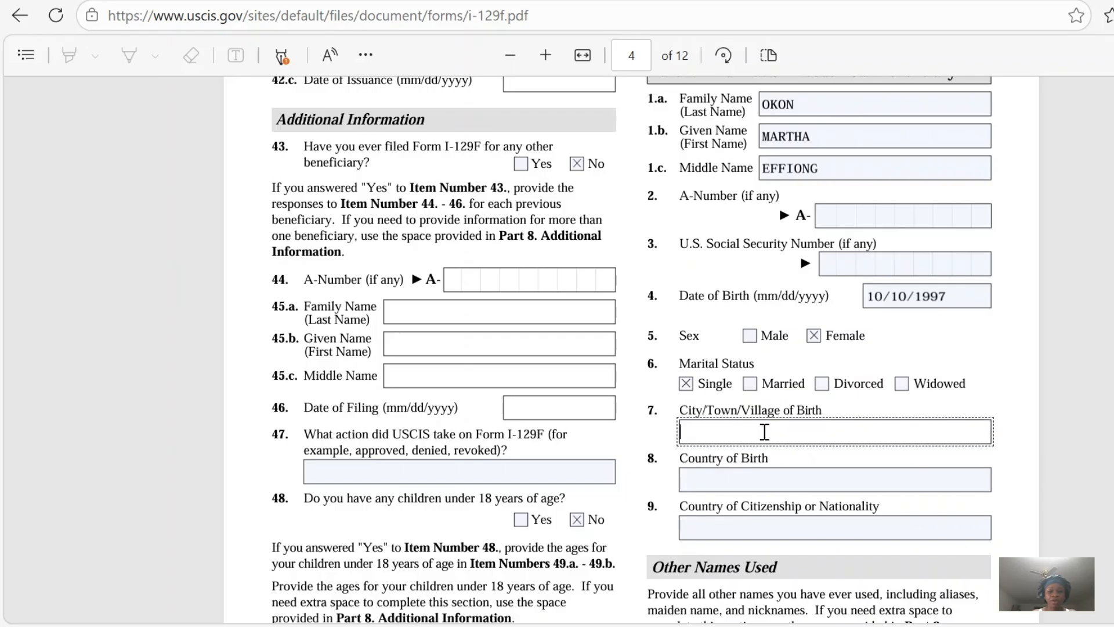
text(CALABAR)
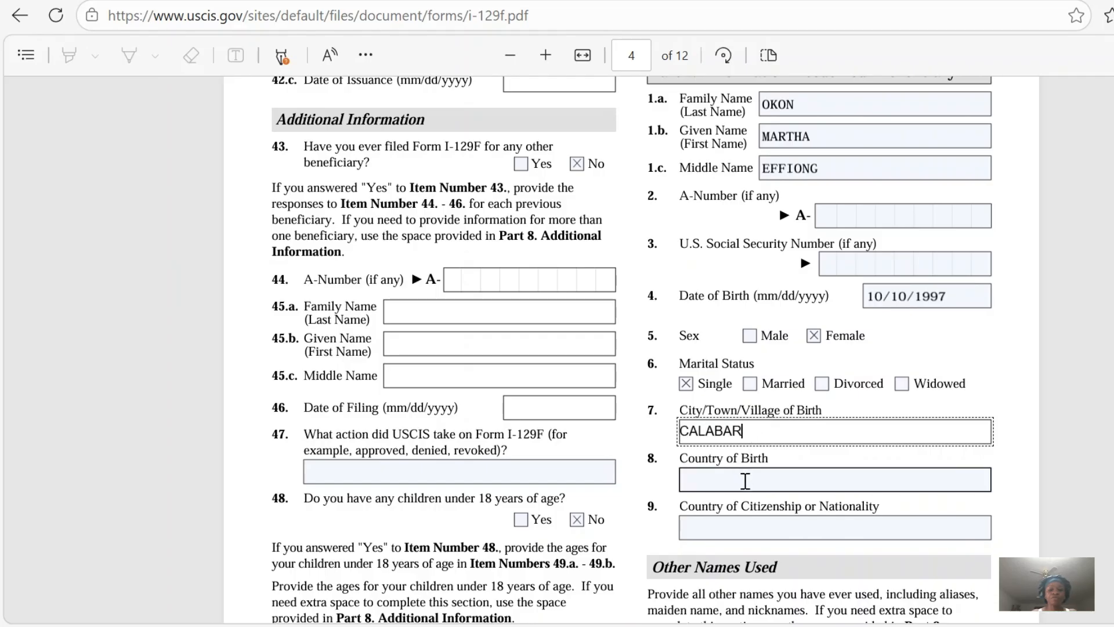
click(745, 481)
text(NIGERIA)
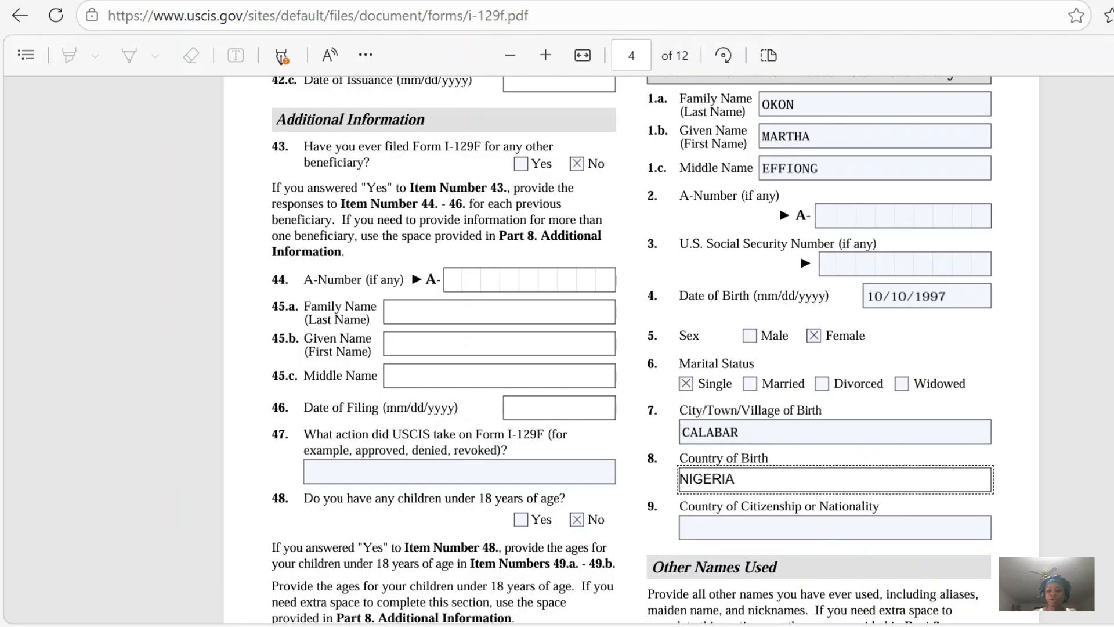
scroll(632, 348, down, 6)
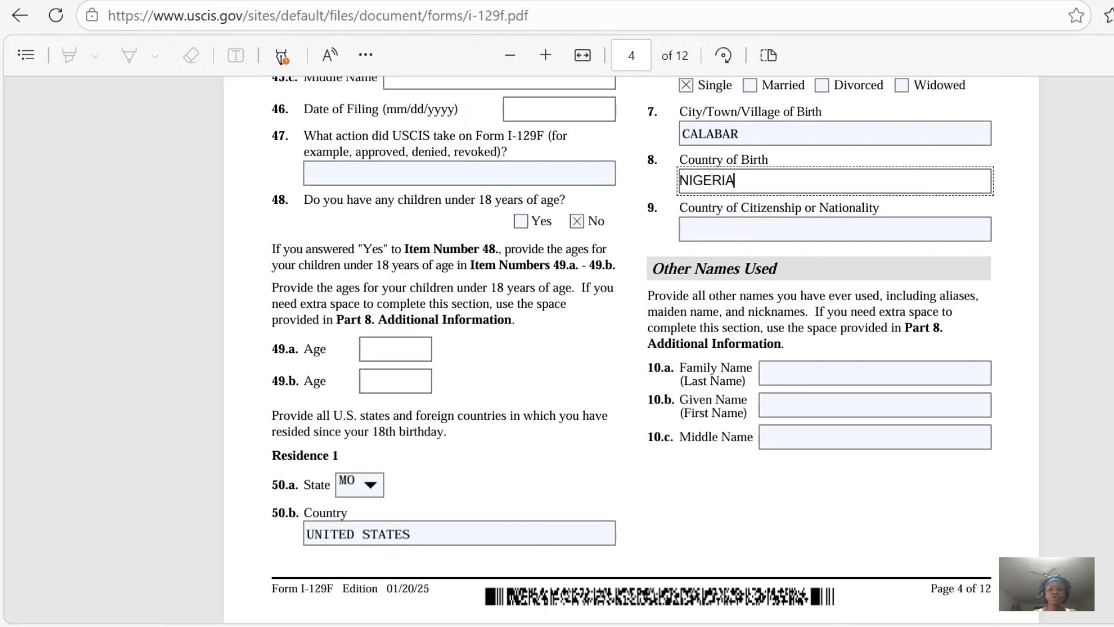
scroll(891, 443, down, 1)
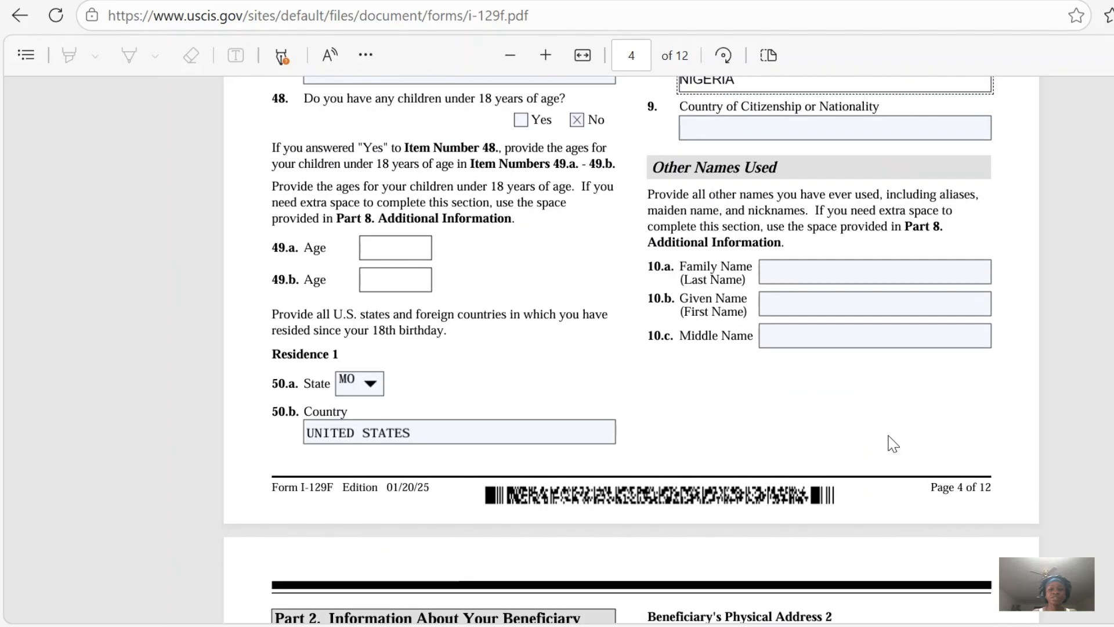
click(822, 125)
text(NIGERIA)
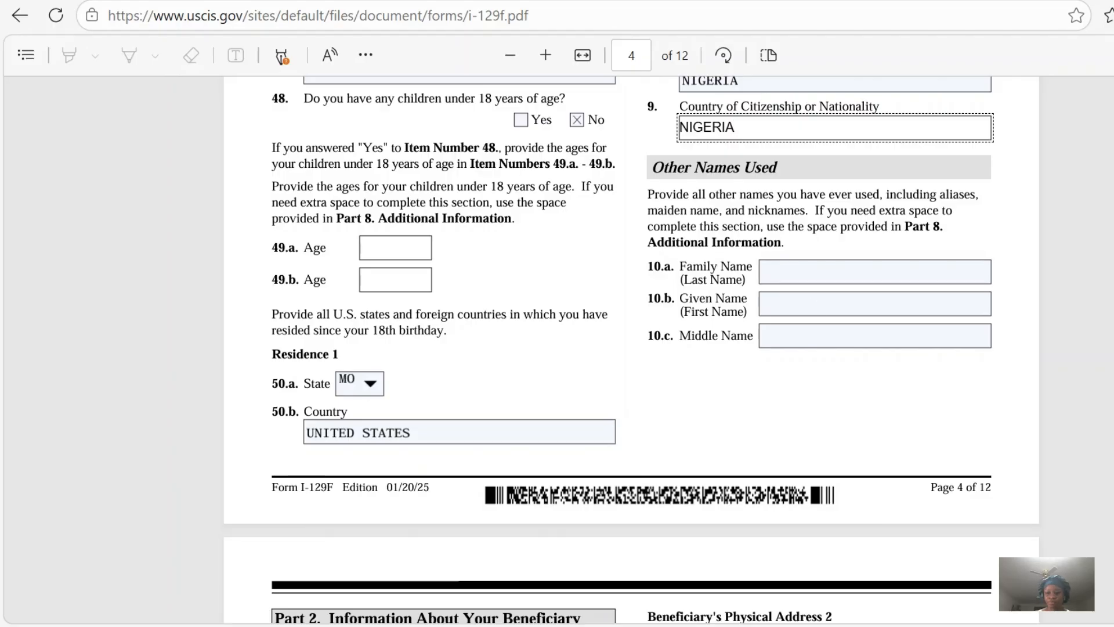
Review the beneficiary's mailing address and the address history for Physical Addresses 1 and 2 in items 11.a to 15.b.
scroll(631, 348, down, 6)
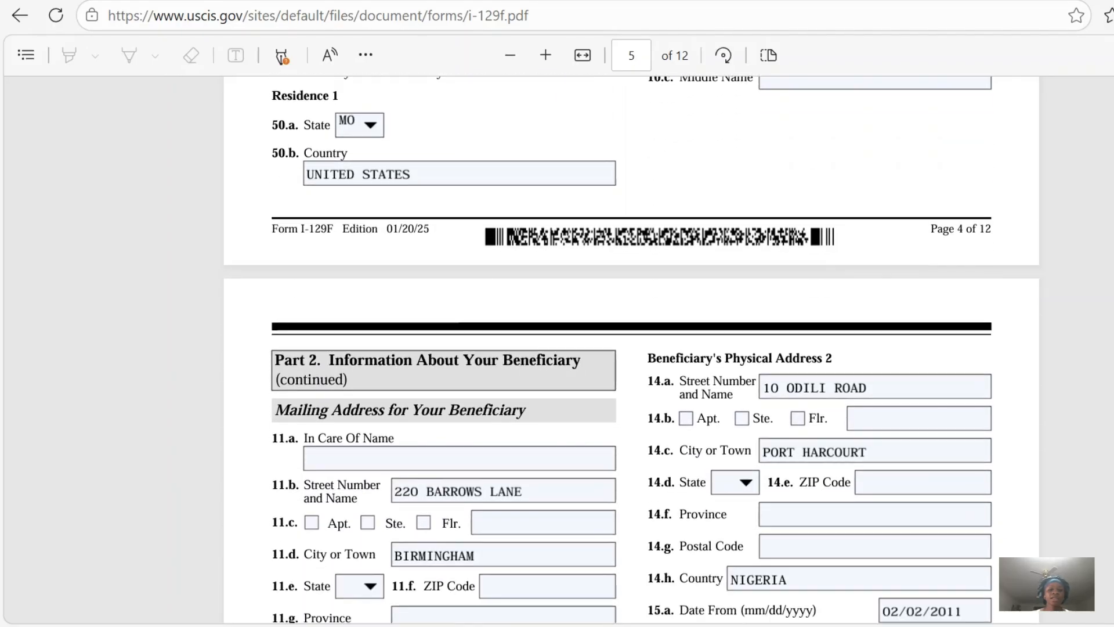
scroll(631, 348, down, 1)
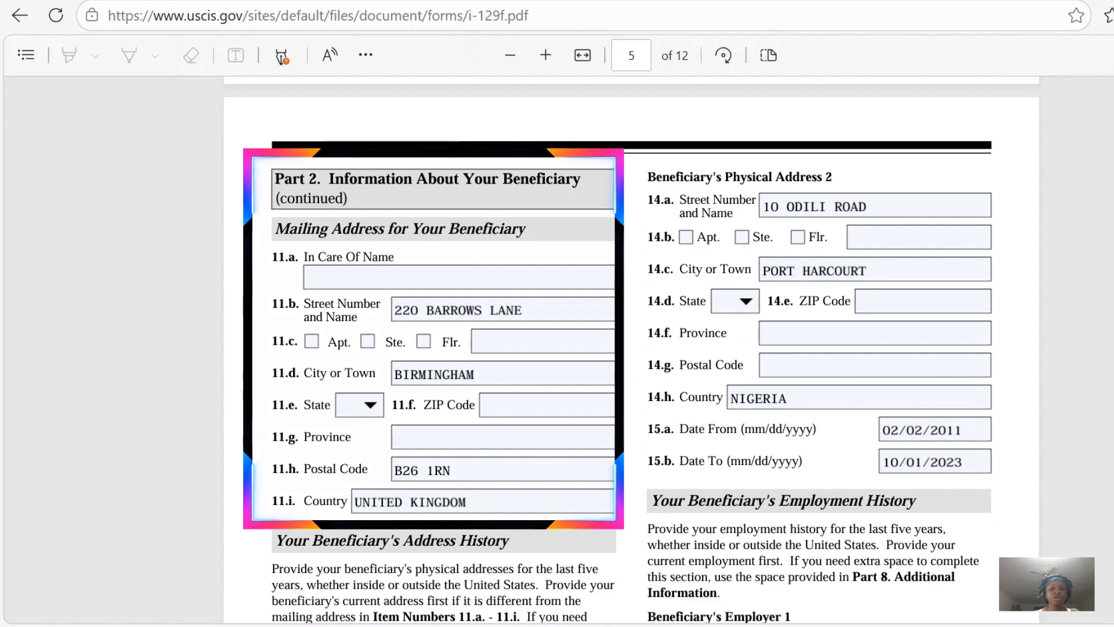
scroll(743, 498, down, 1)
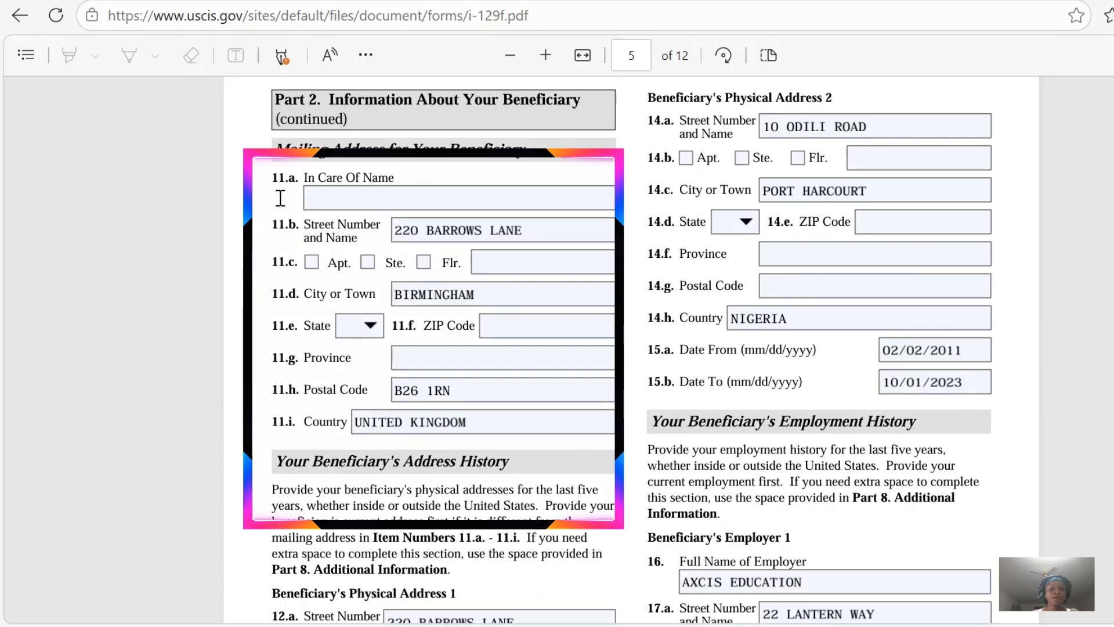
click(452, 231)
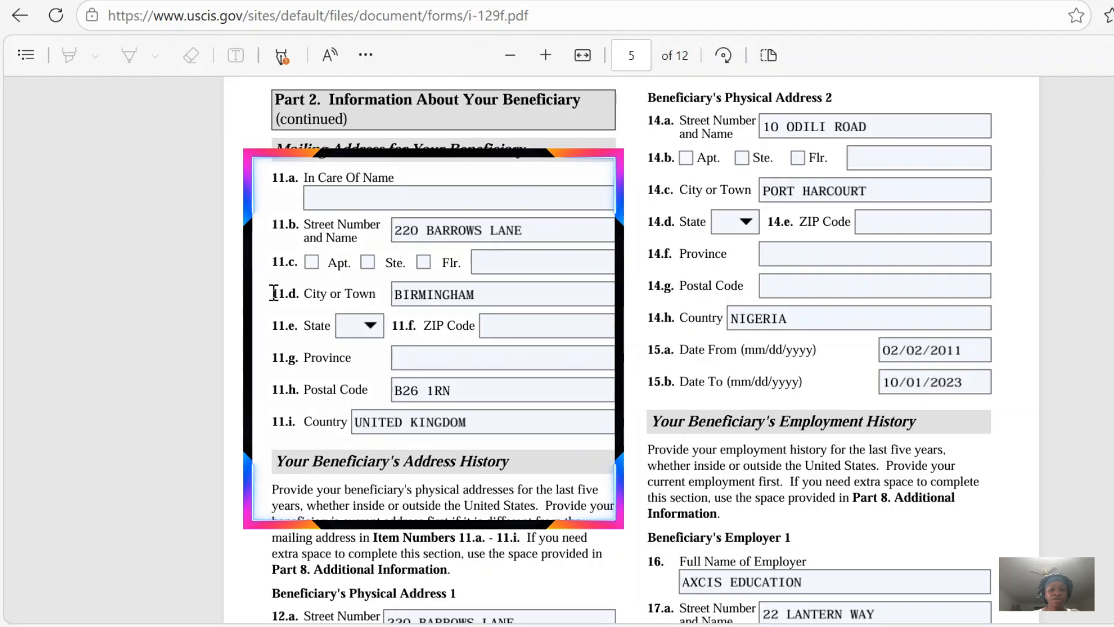
click(422, 295)
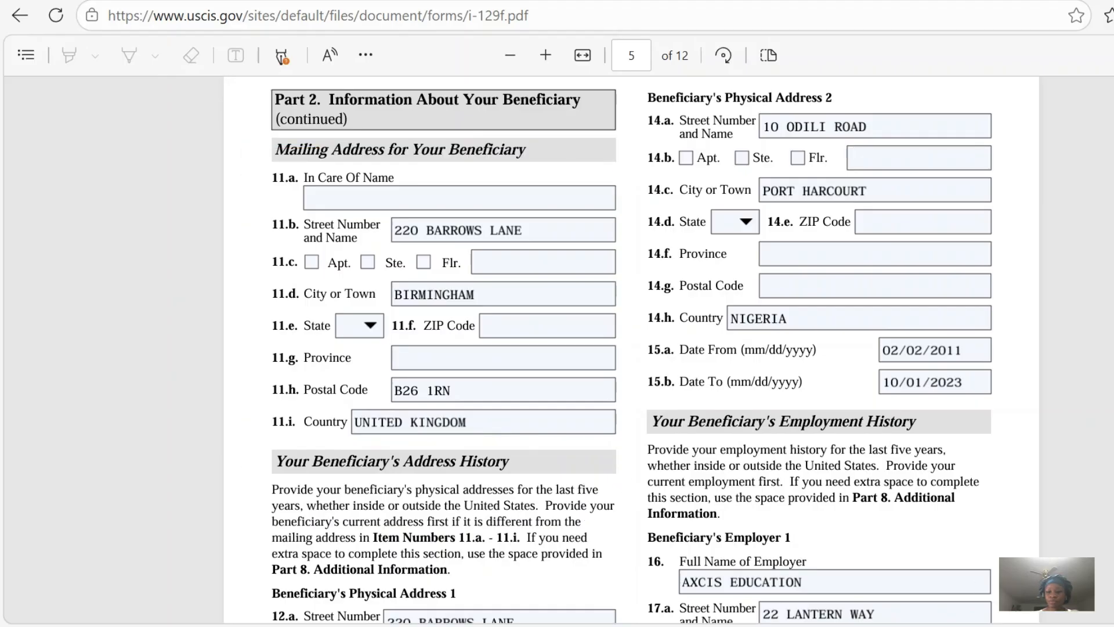
scroll(631, 349, down, 5)
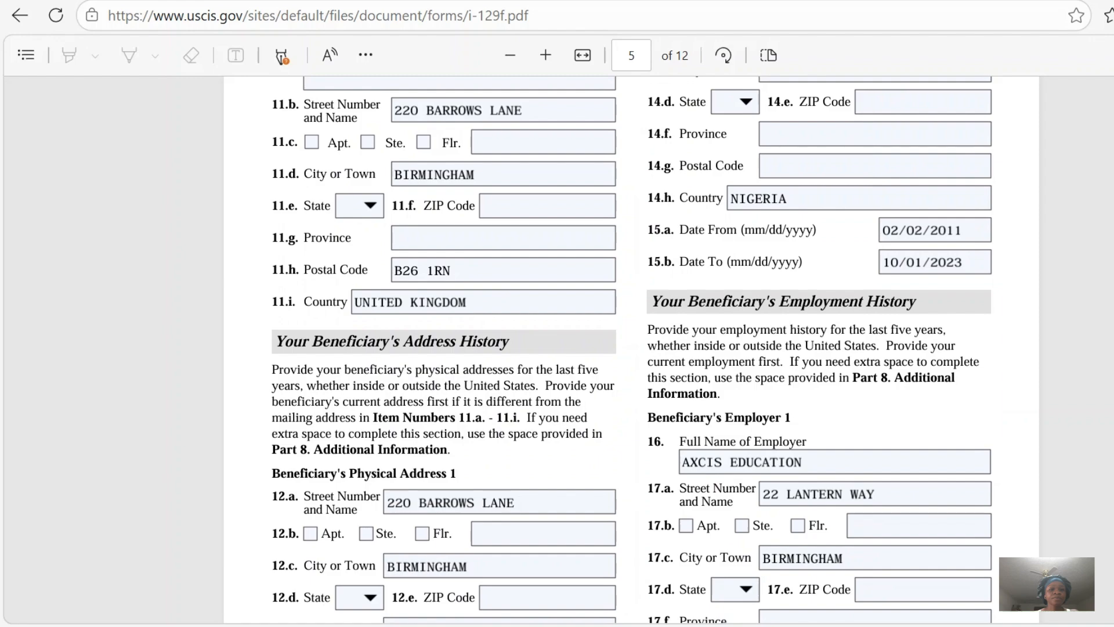
scroll(631, 348, down, 1)
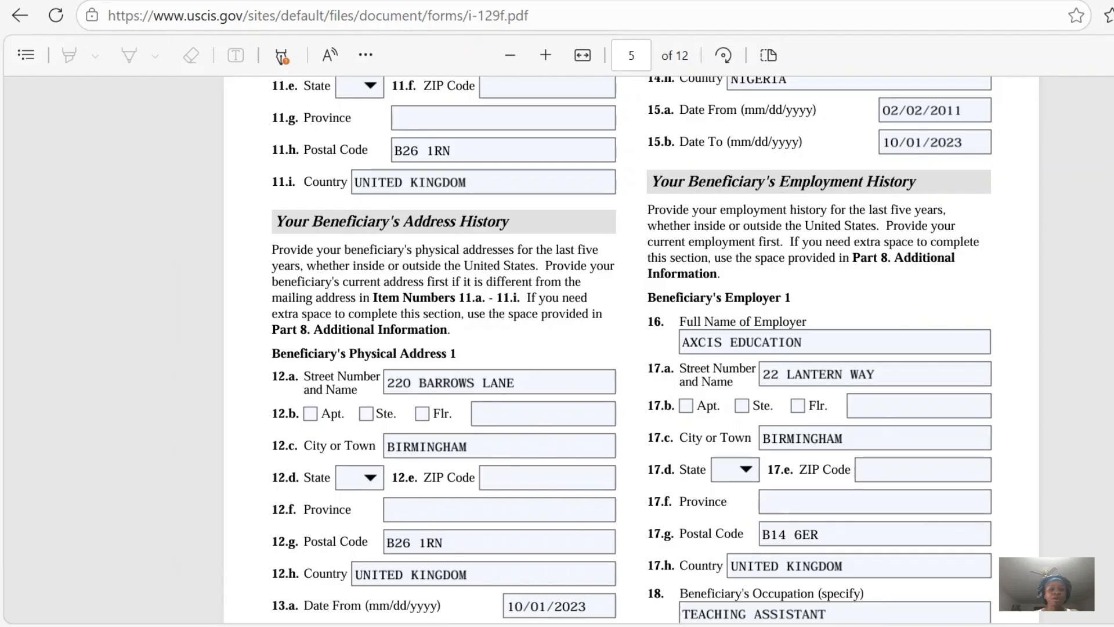
scroll(615, 348, down, 2)
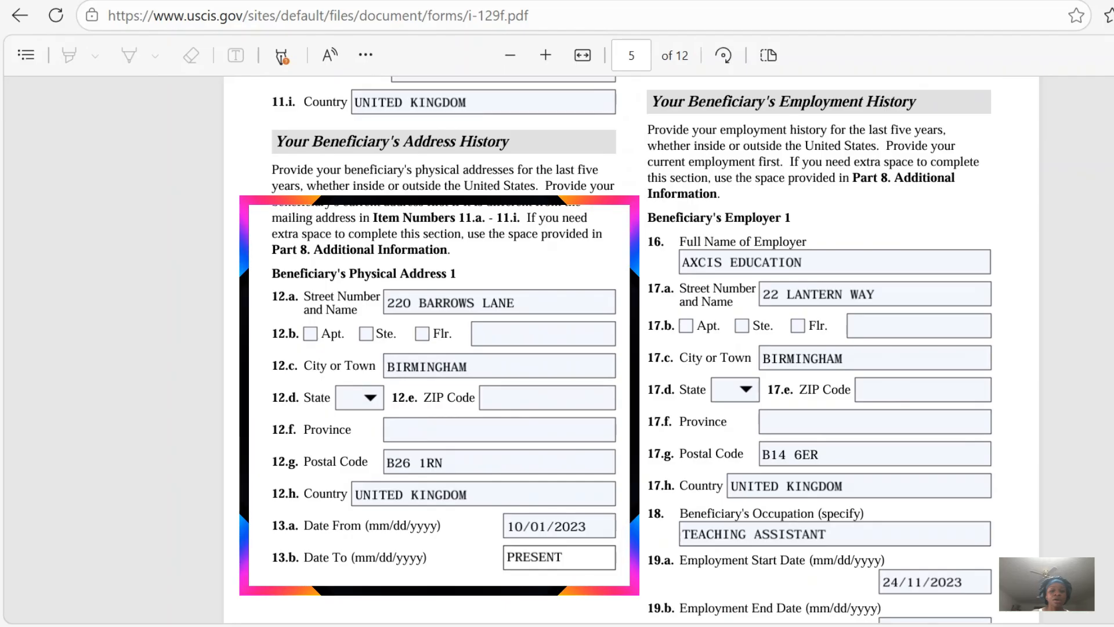
scroll(620, 349, down, 1)
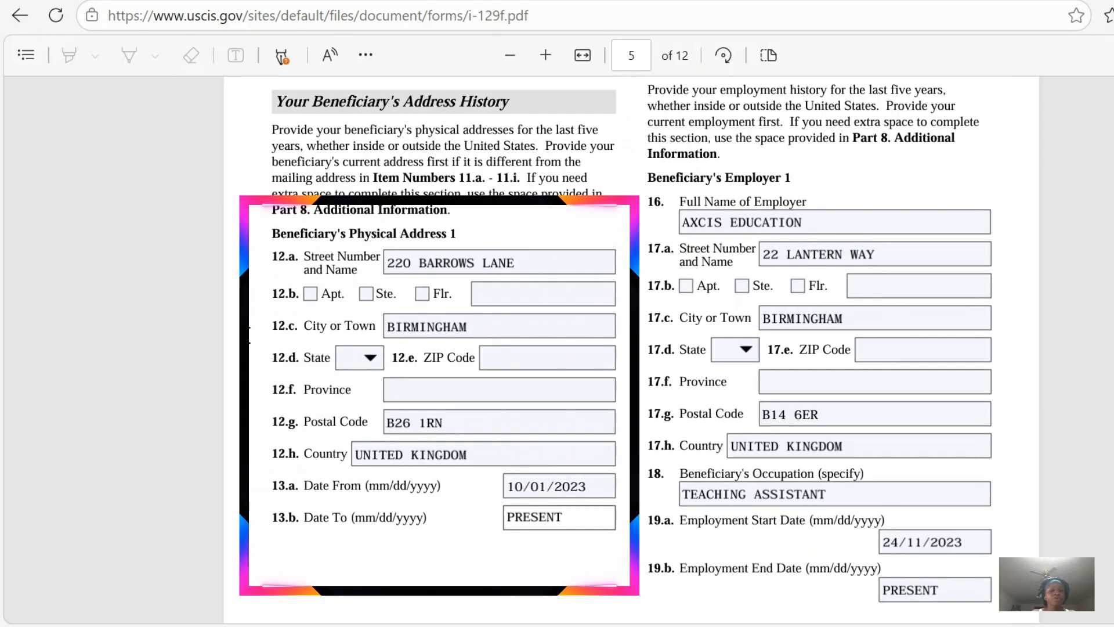
click(507, 264)
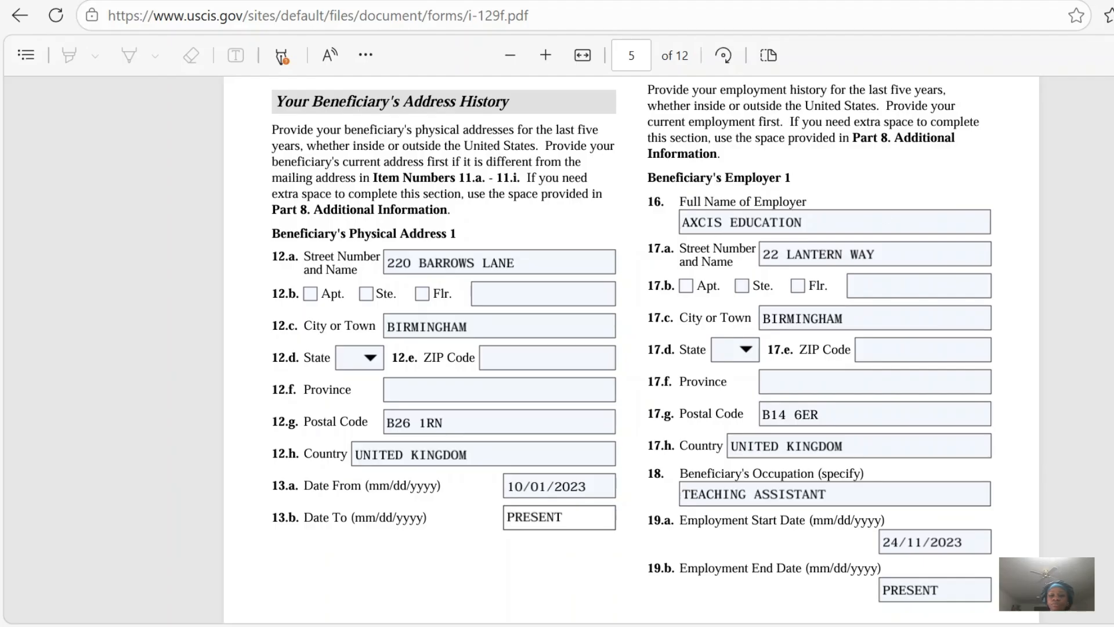
scroll(632, 350, up, 6)
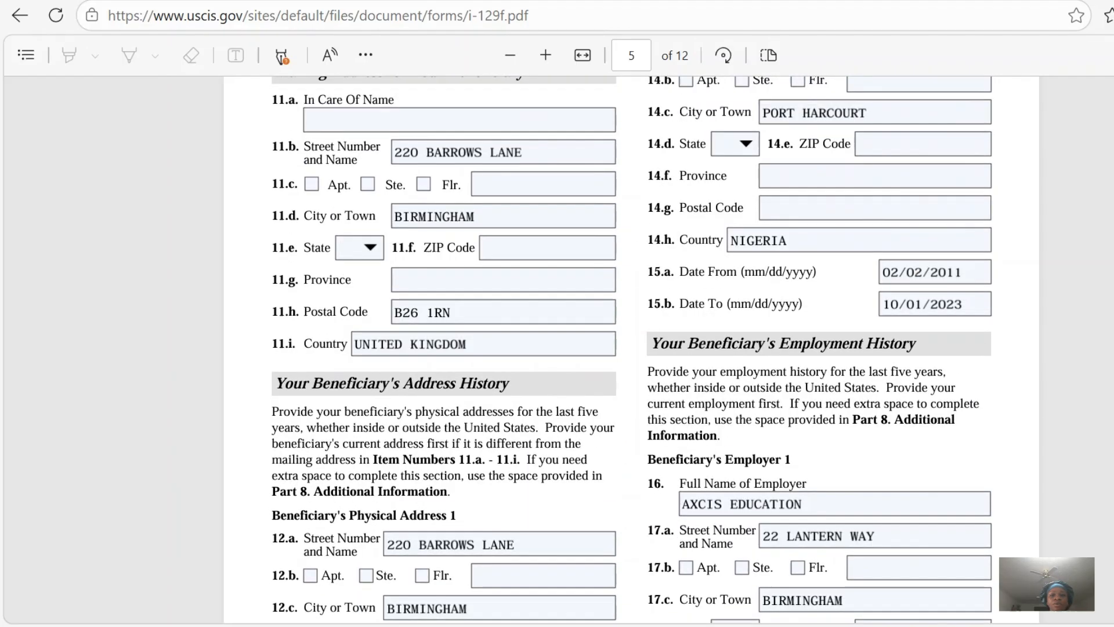
scroll(632, 350, up, 2)
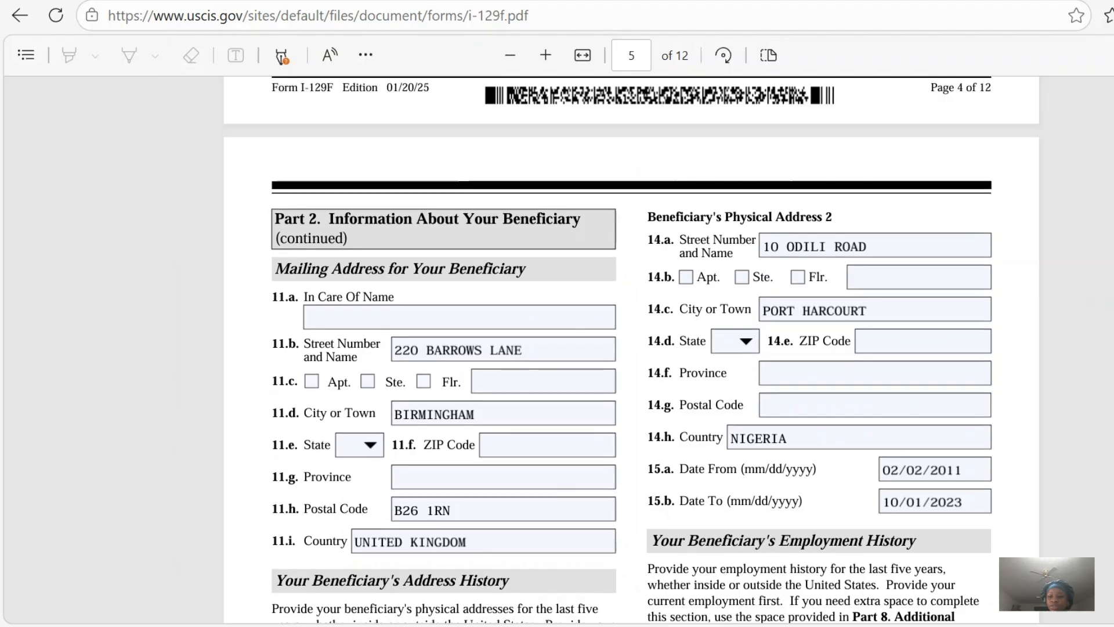
scroll(631, 349, down, 1)
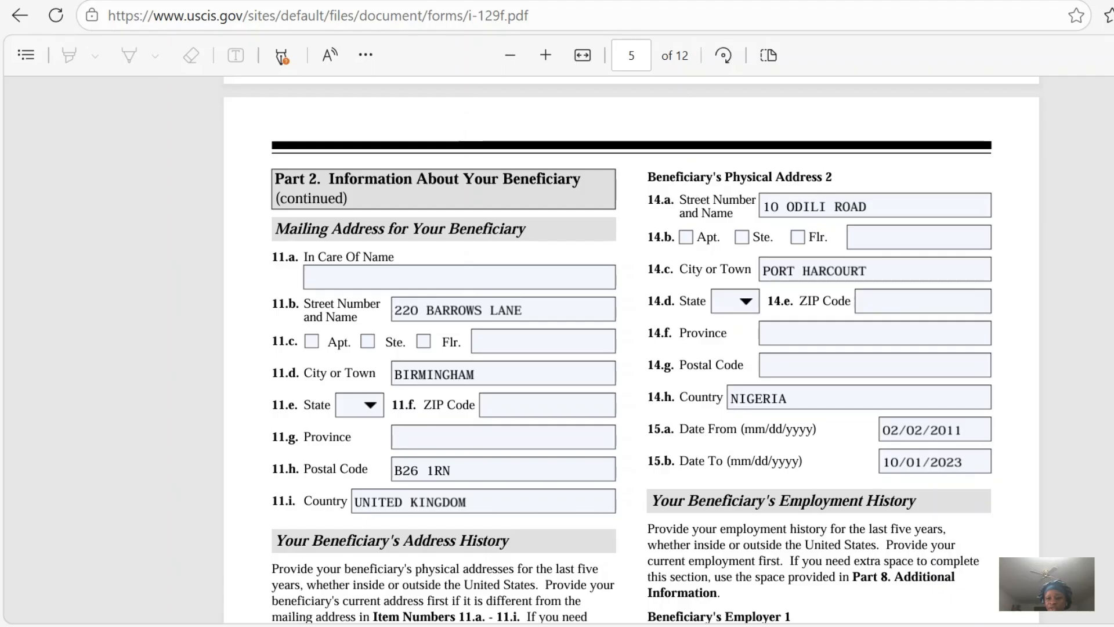
Review the beneficiary's employment history for Employers 1 and 2 in items 16 to 23.b, including addresses, occupations and dates.
scroll(632, 354, down, 5)
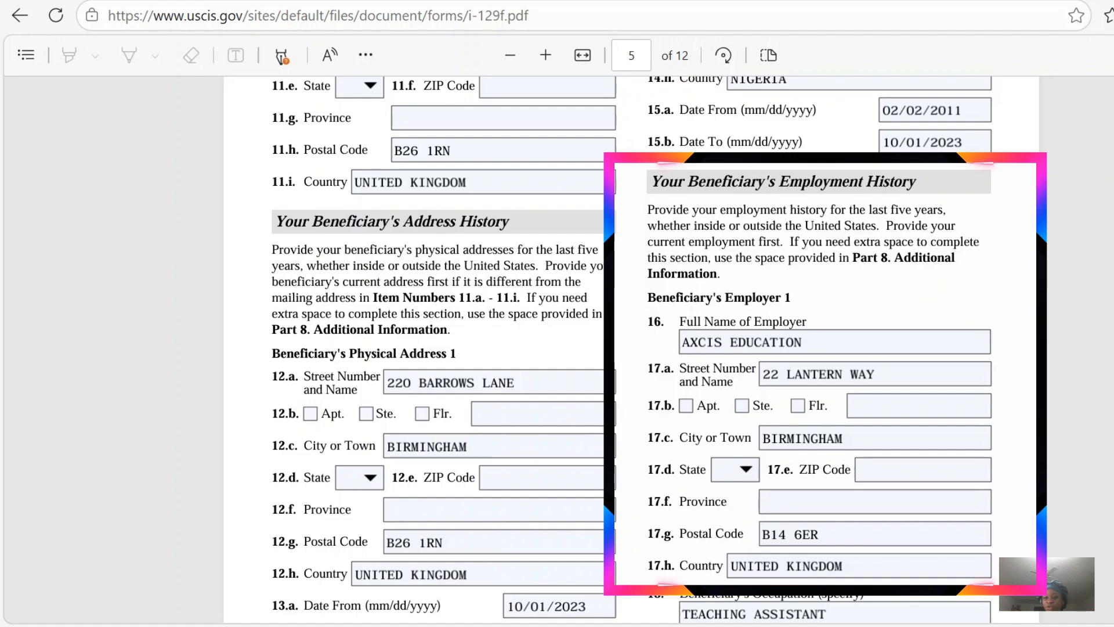
scroll(656, 348, down, 2)
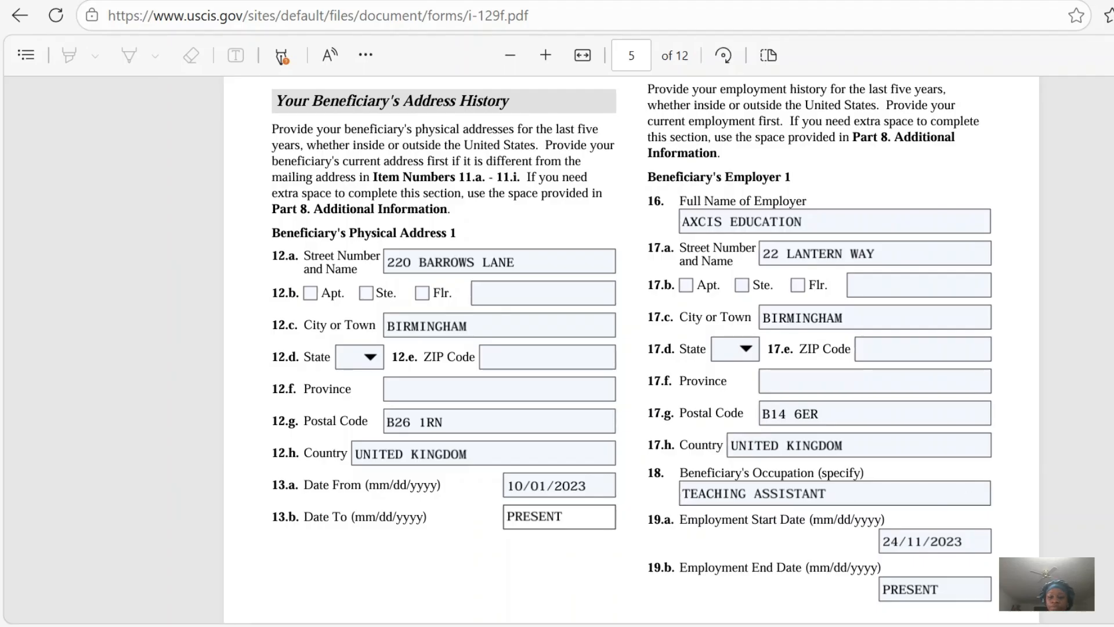
scroll(611, 348, down, 2)
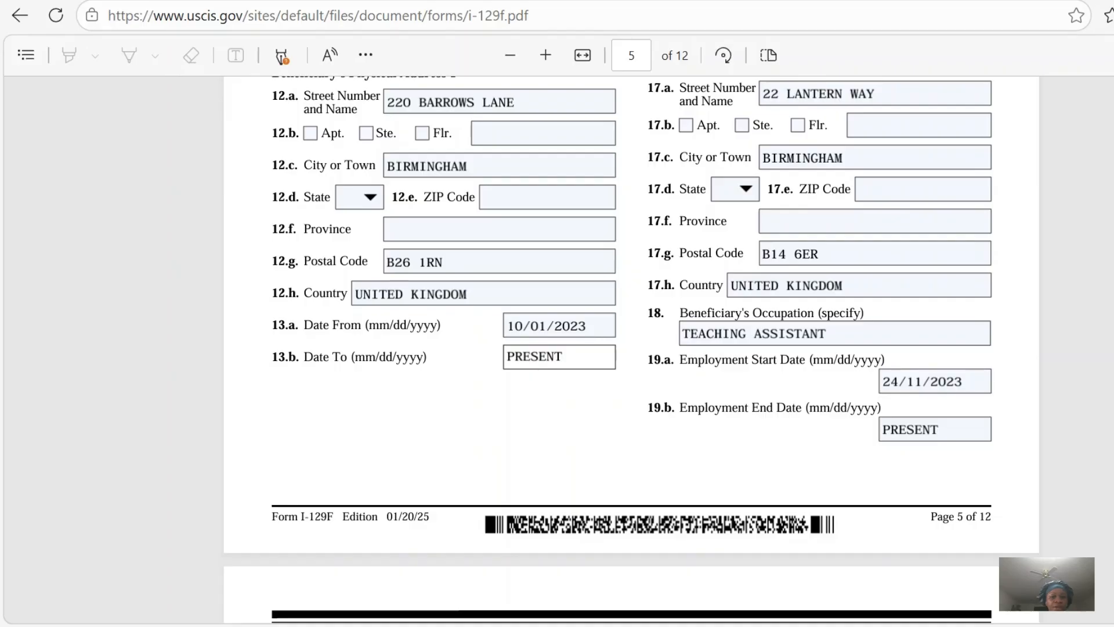
scroll(631, 348, down, 6)
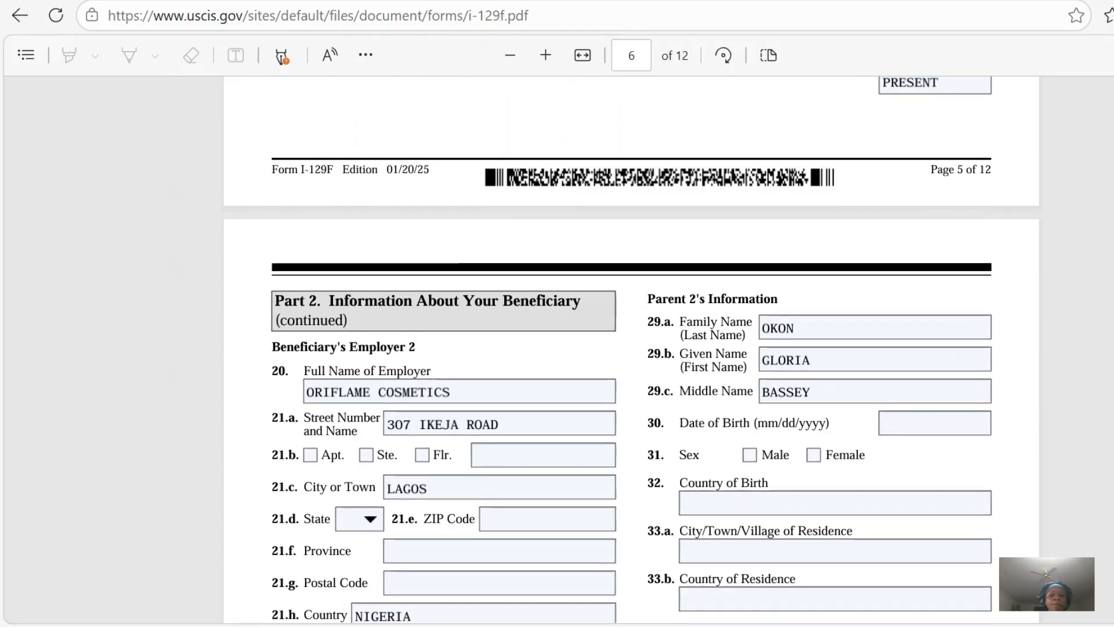
scroll(631, 349, down, 1)
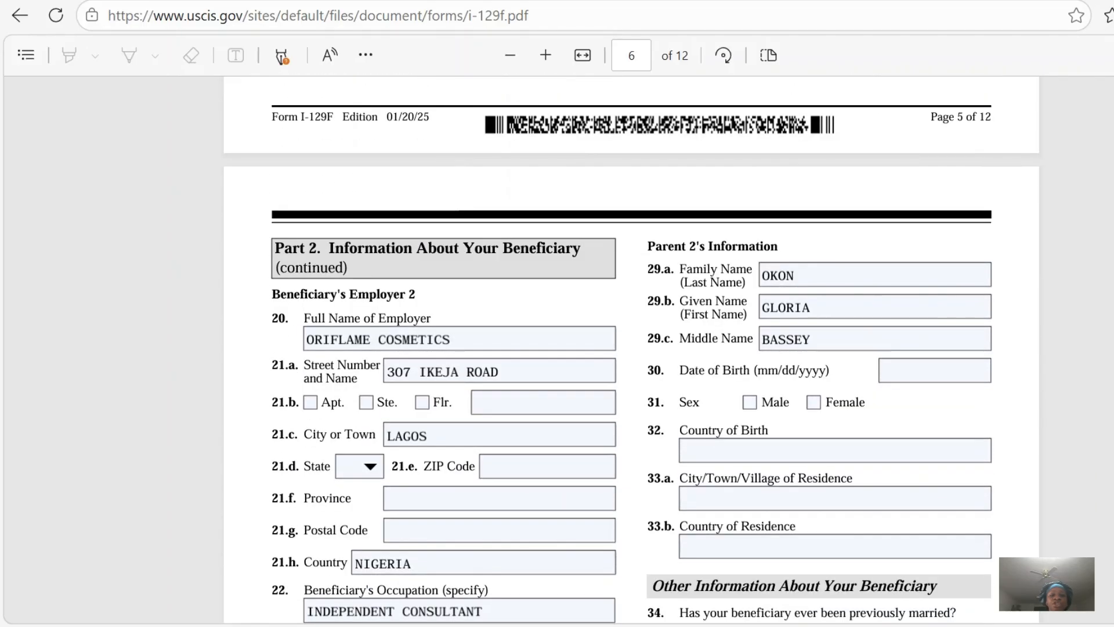
scroll(632, 348, down, 2)
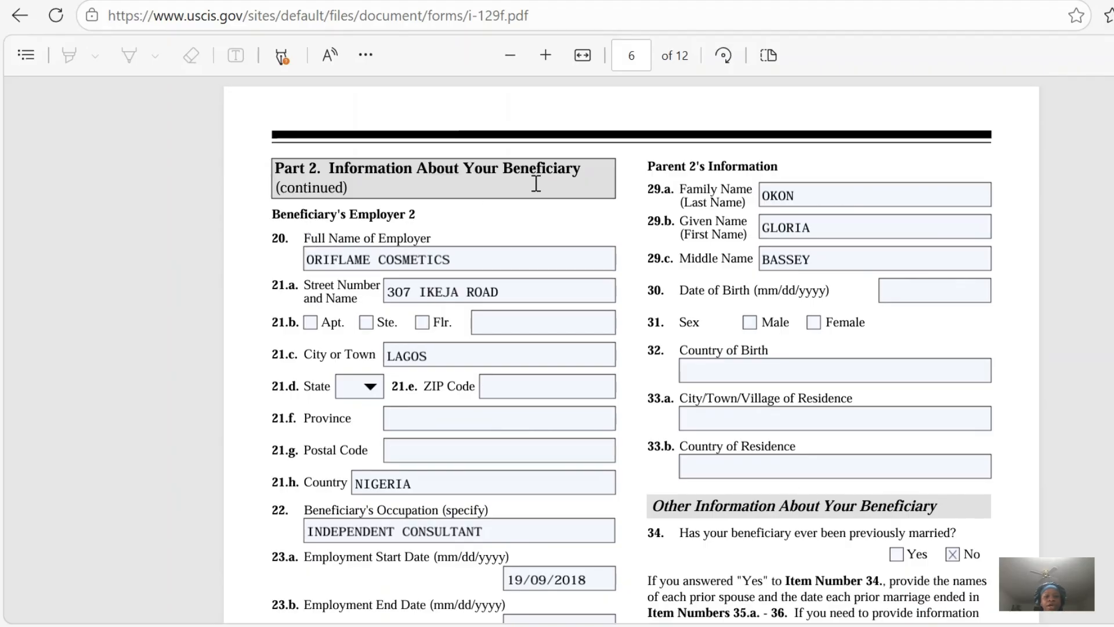
click(317, 266)
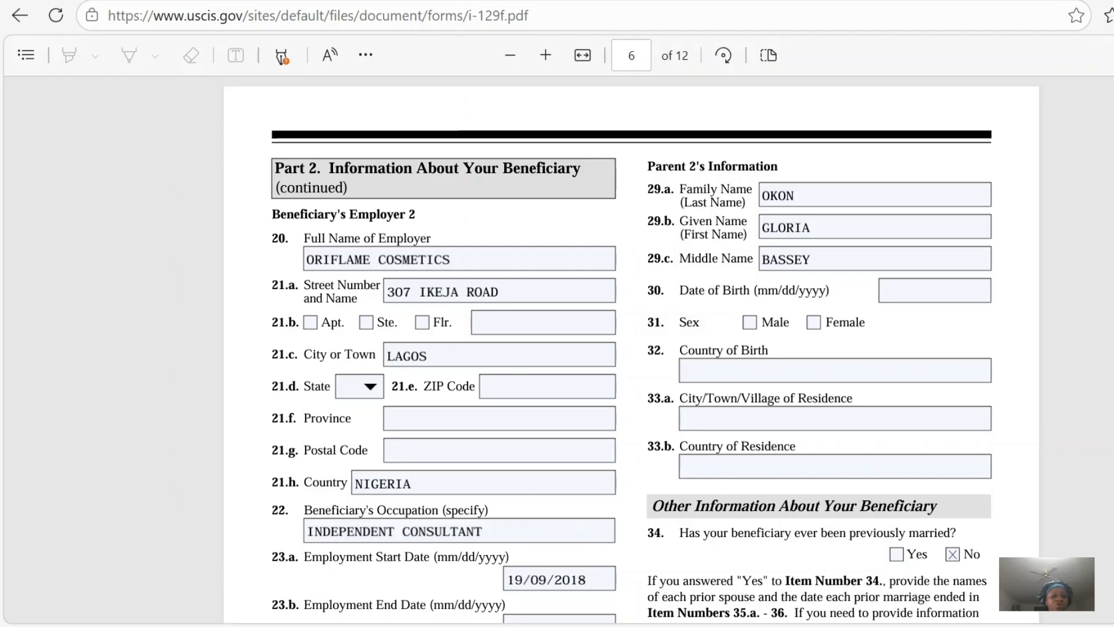
scroll(630, 350, down, 3)
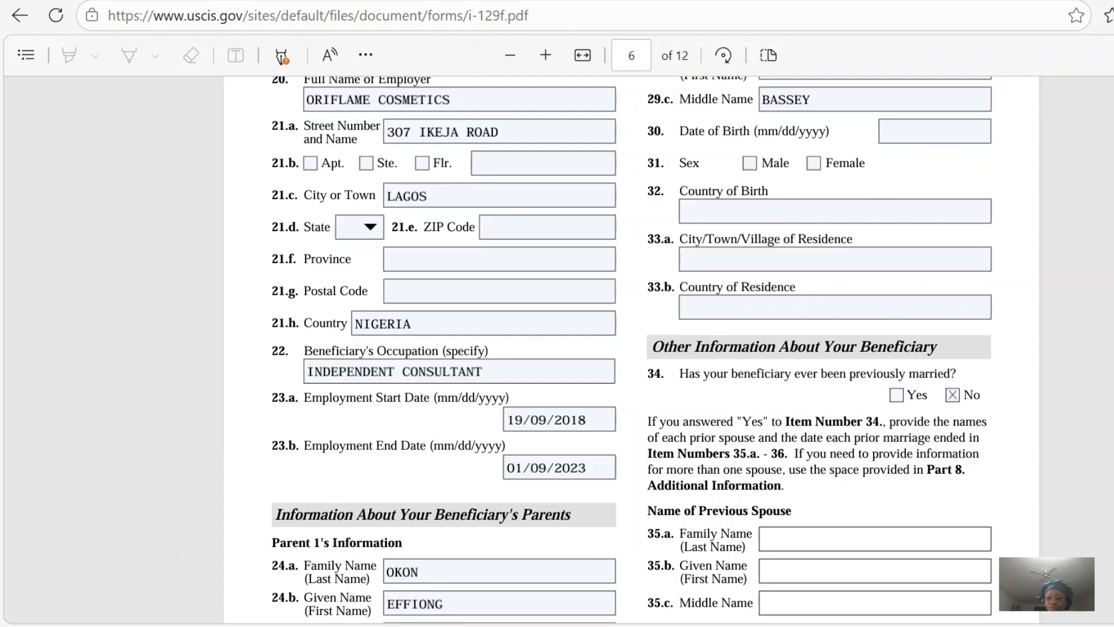
Check Parent 1's names, date of birth and sex in items 24.a to 26 of the beneficiary's parents section.
scroll(631, 348, down, 4)
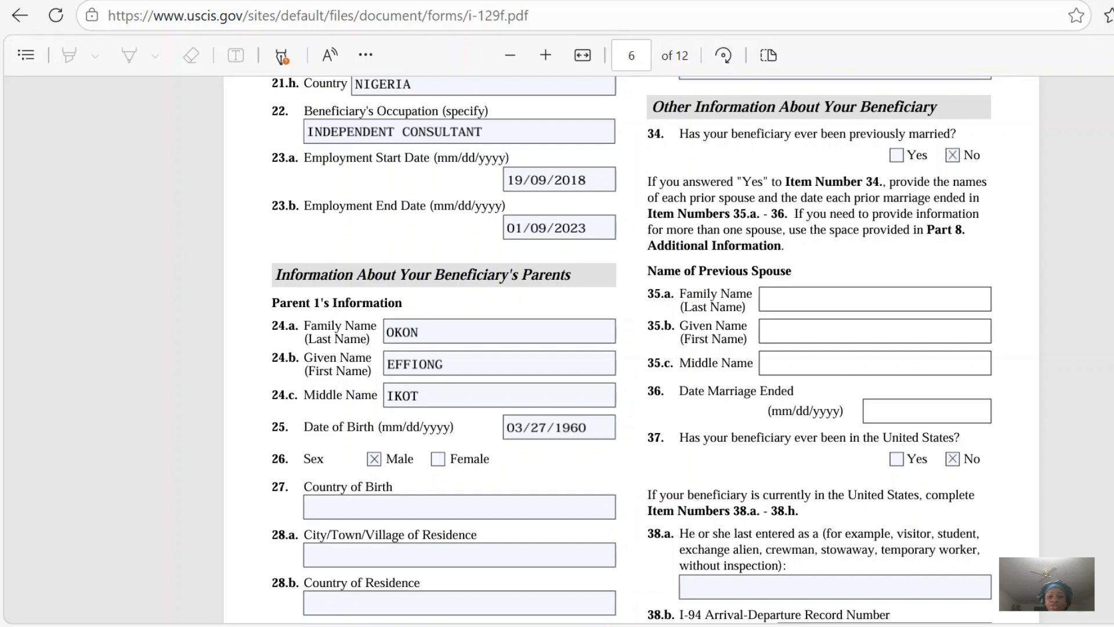
scroll(522, 372, down, 1)
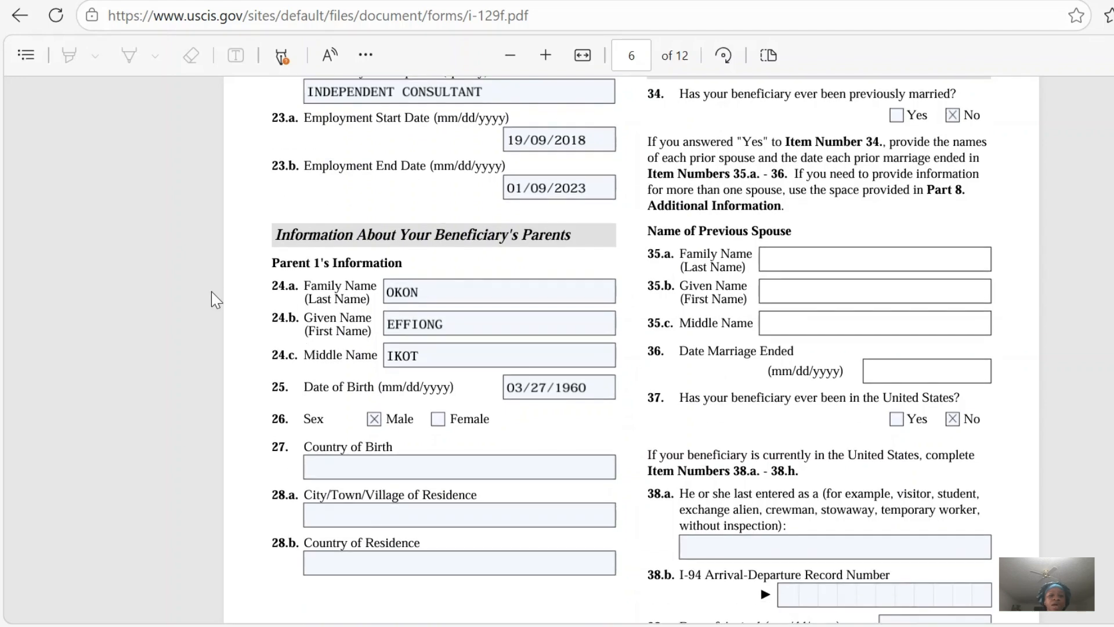
click(435, 295)
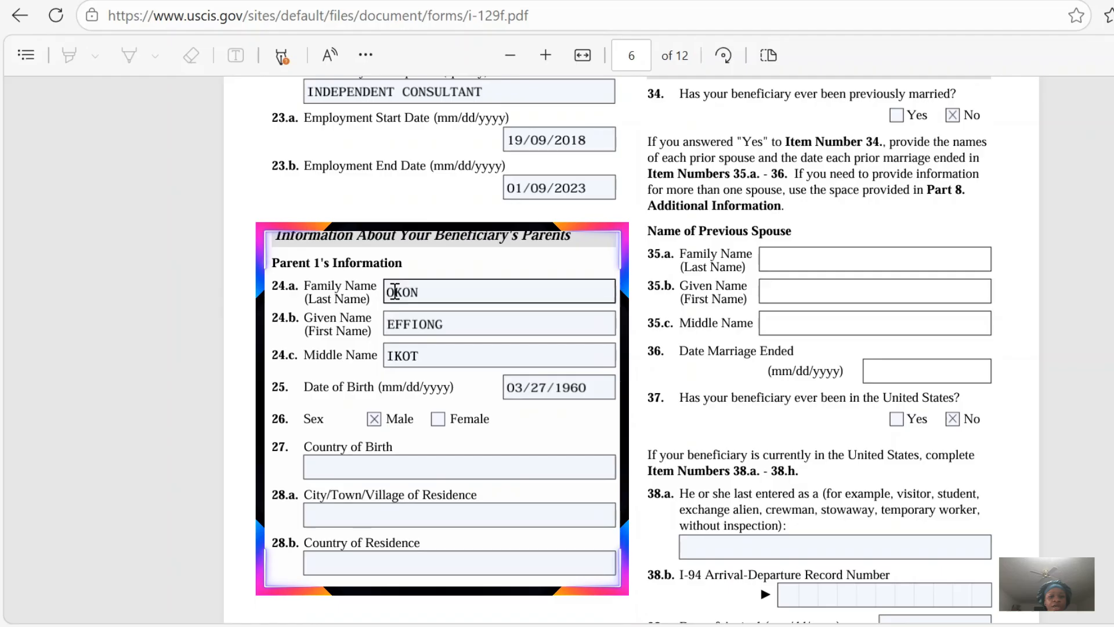
click(418, 324)
click(420, 355)
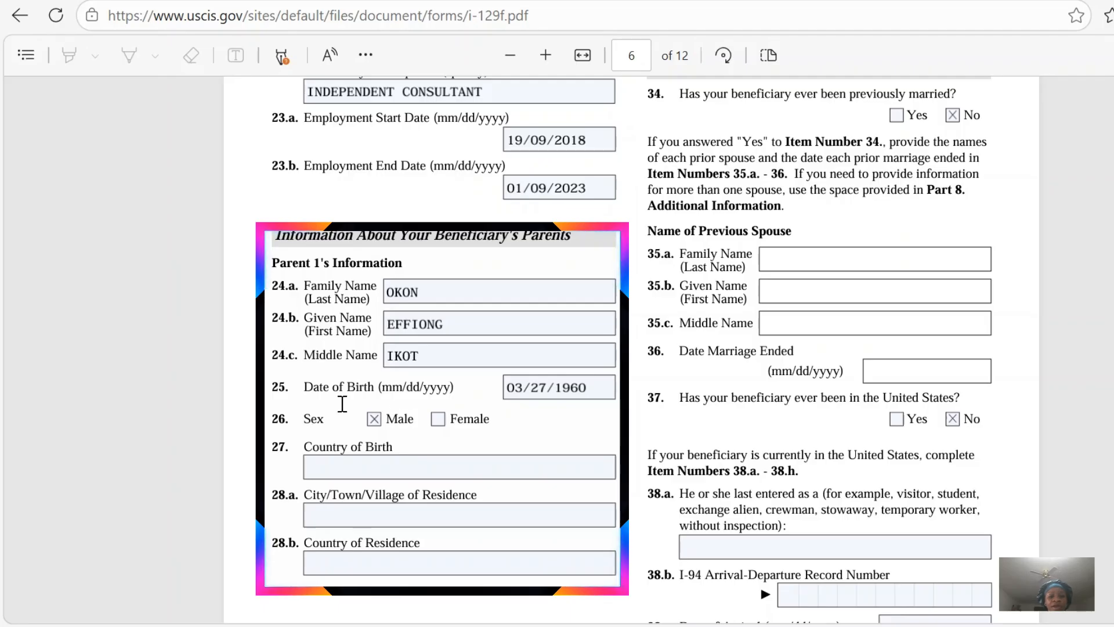
click(533, 392)
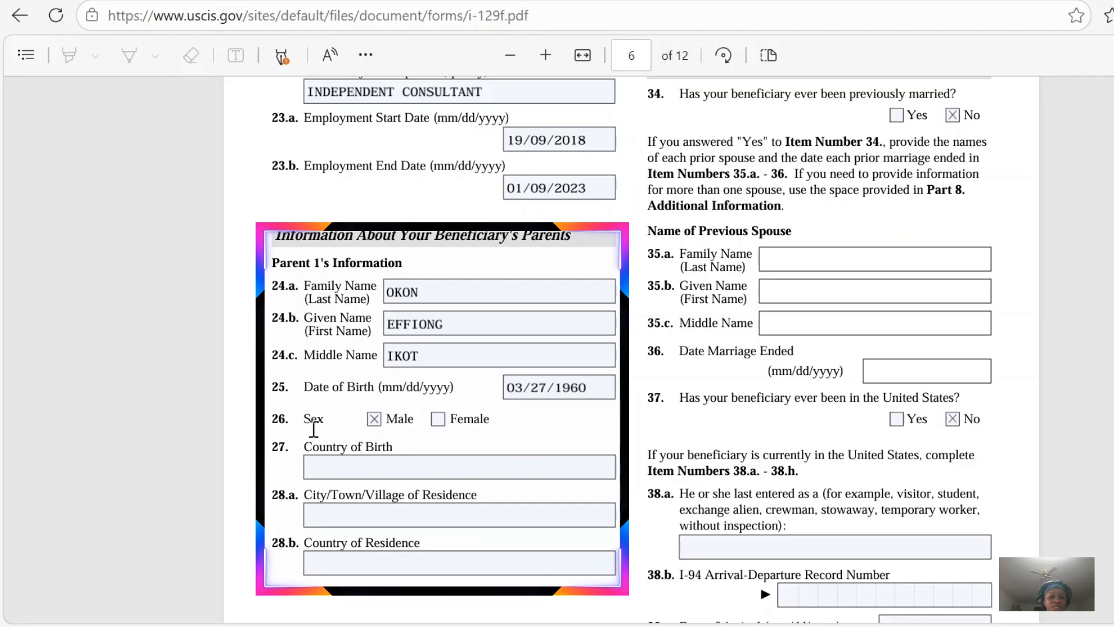
click(595, 509)
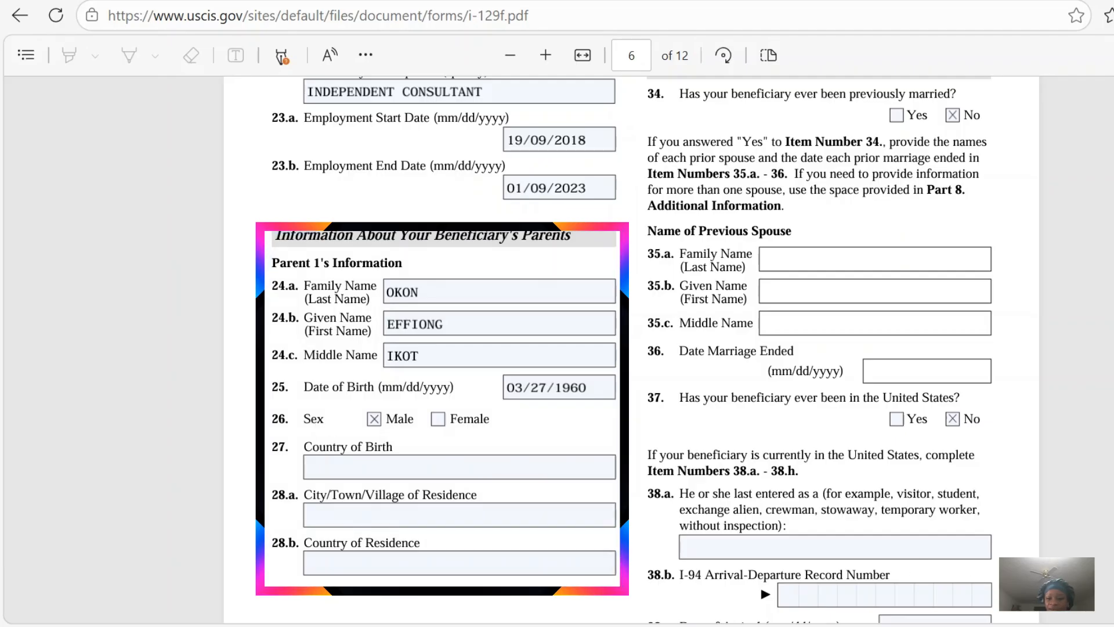
Enter NIGERIA as Parent 1's country of birth in item 27 and CALABAR, NIGERIA as the residence in items 28.a and 28.b.
scroll(395, 266, down, 4)
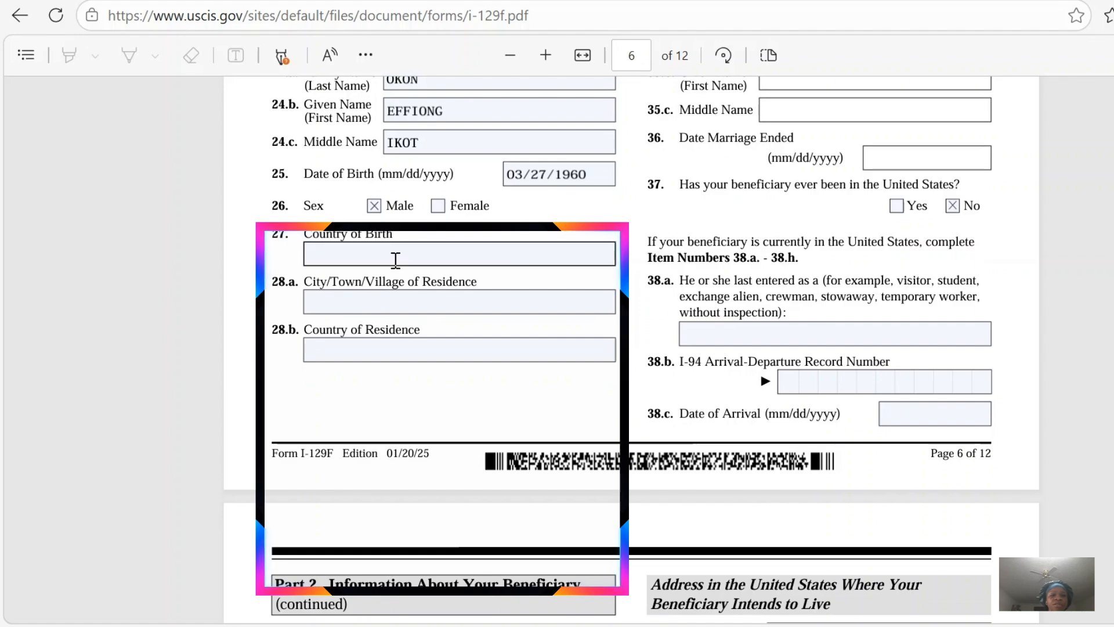
click(395, 260)
text(NIGERIA)
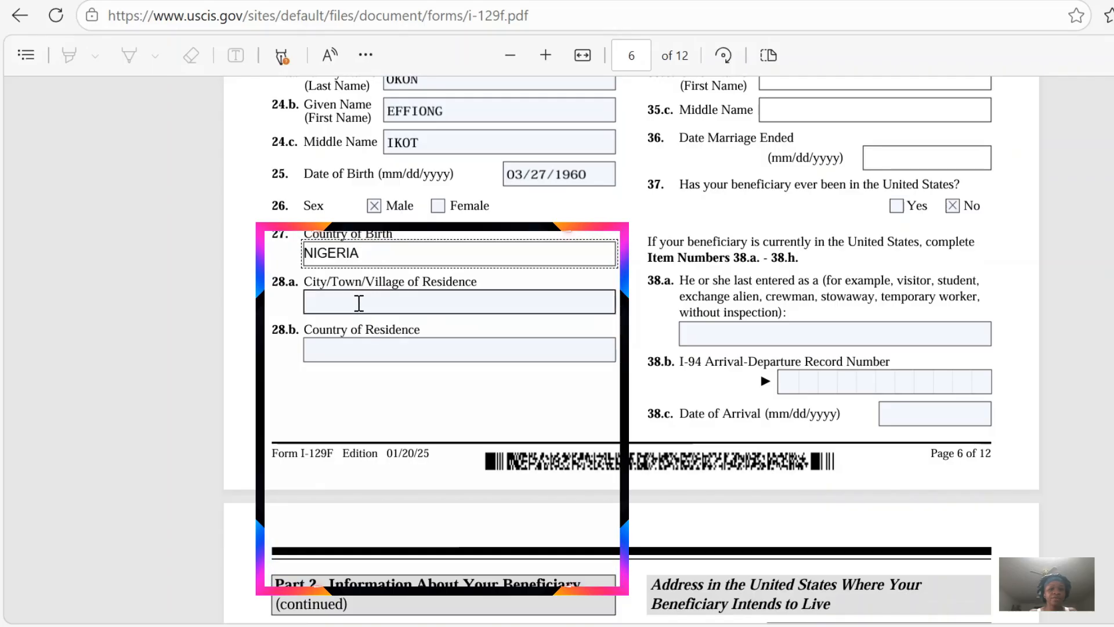
click(360, 303)
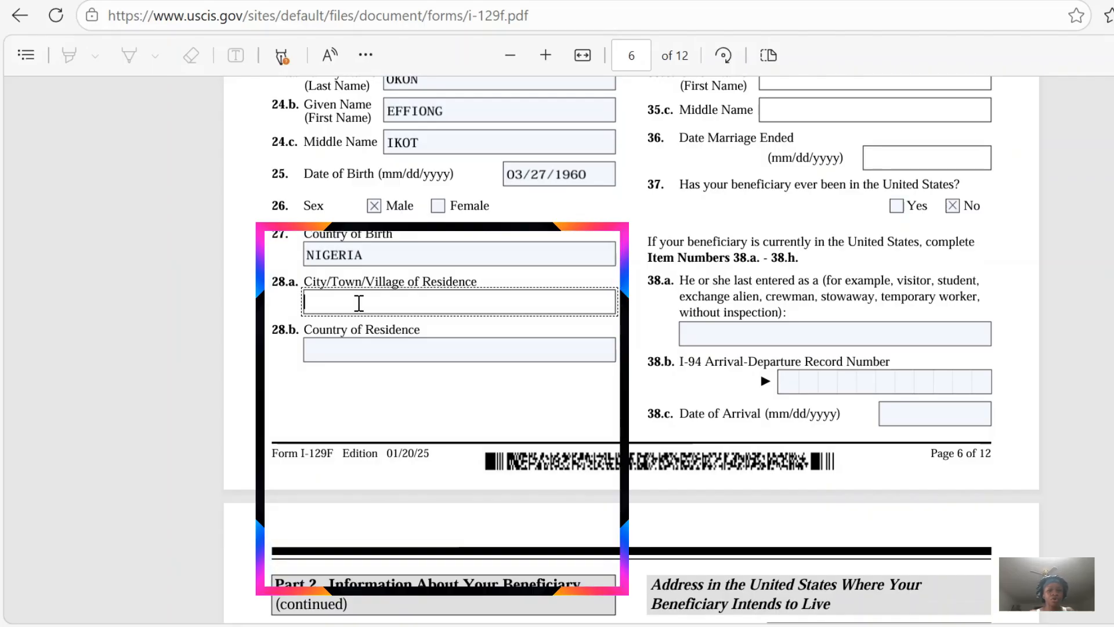
text(CALABAR)
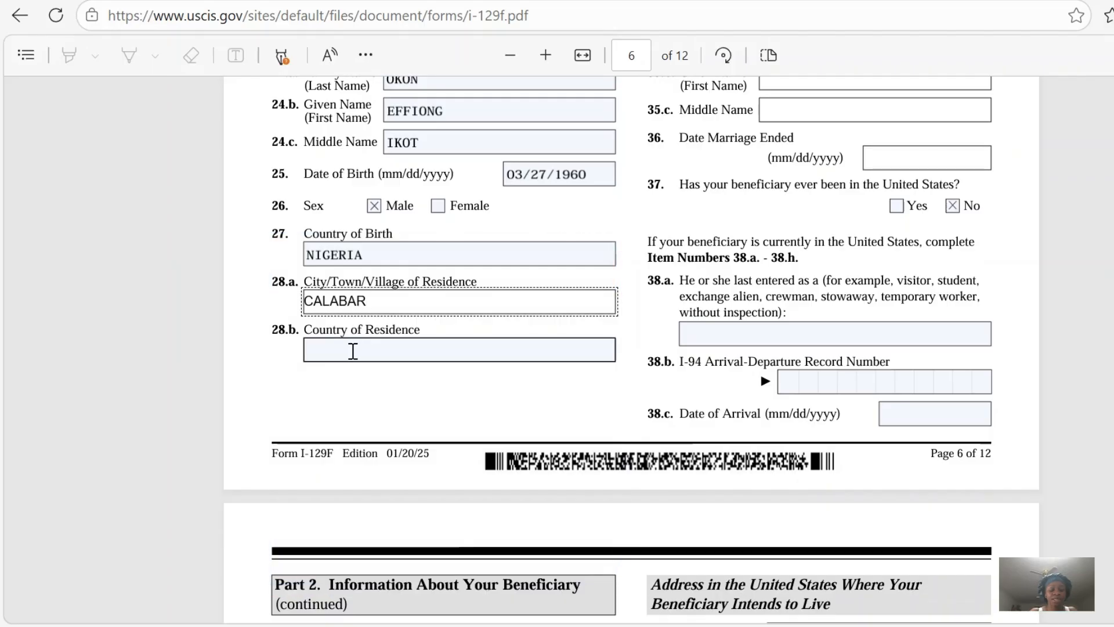
click(353, 351)
text(NIGERIA)
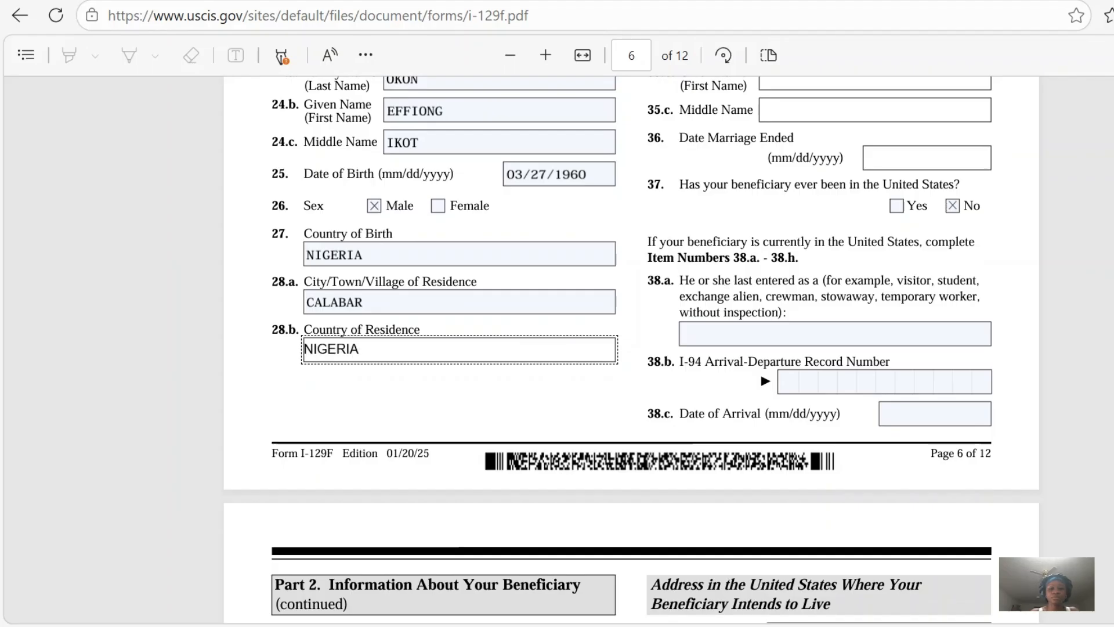
Enter Parent 2's date of birth in item 30 and mark the sex as Female in item 31.
scroll(632, 348, up, 8)
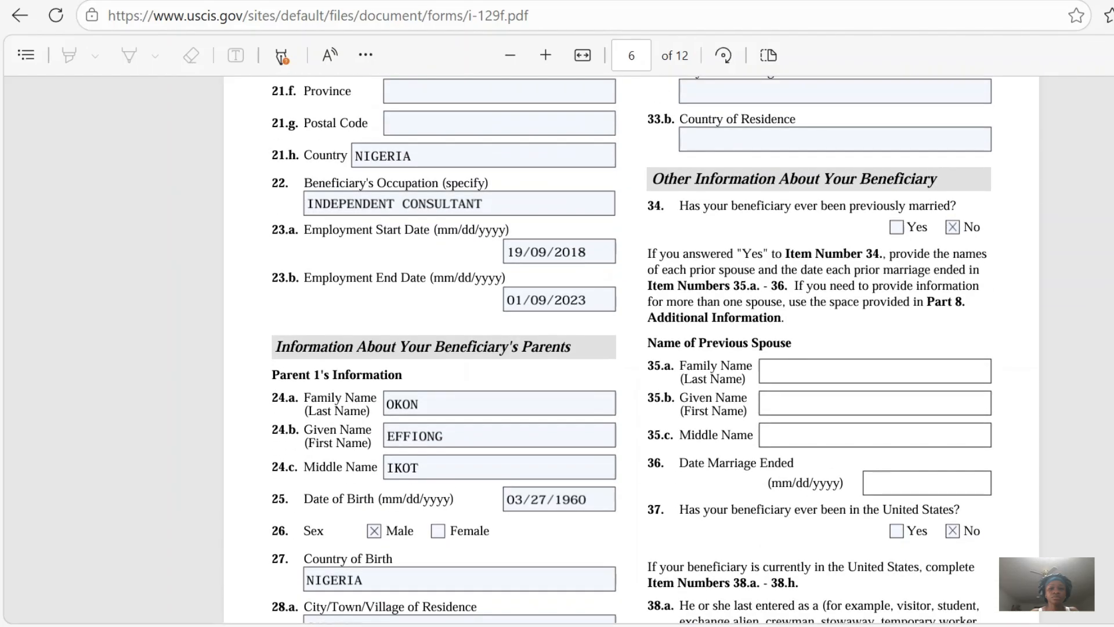
scroll(631, 348, up, 5)
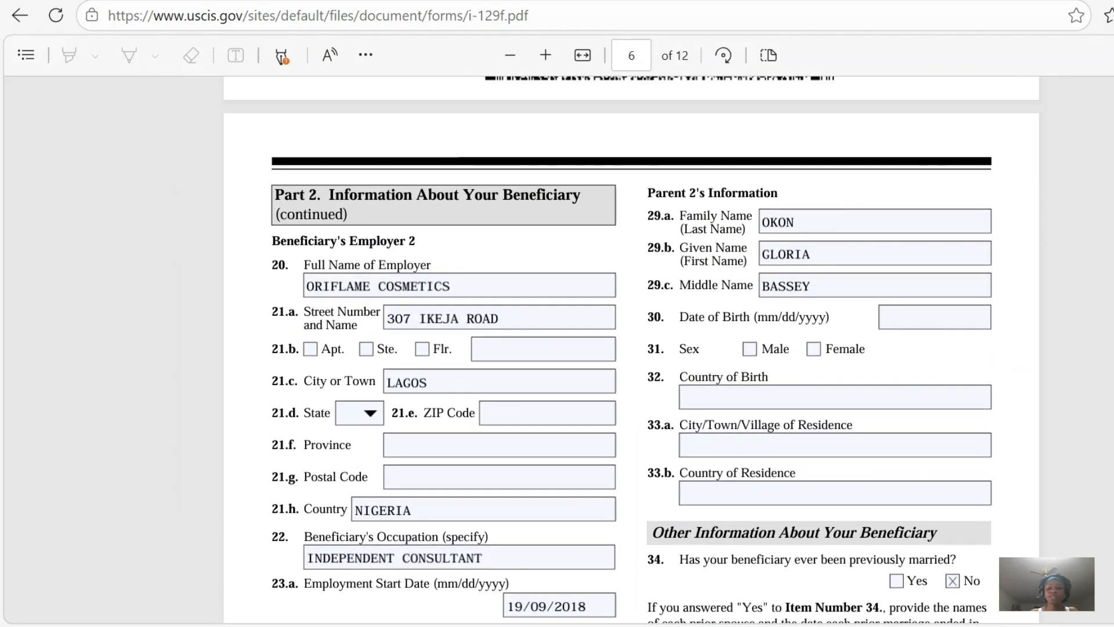
scroll(631, 349, down, 2)
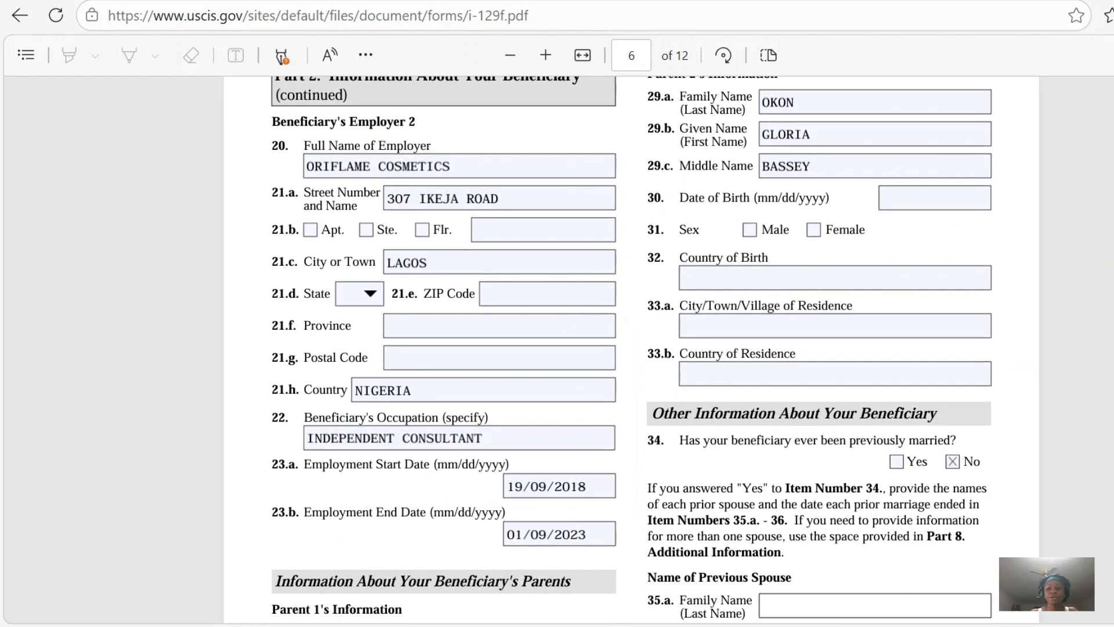
scroll(673, 145, up, 1)
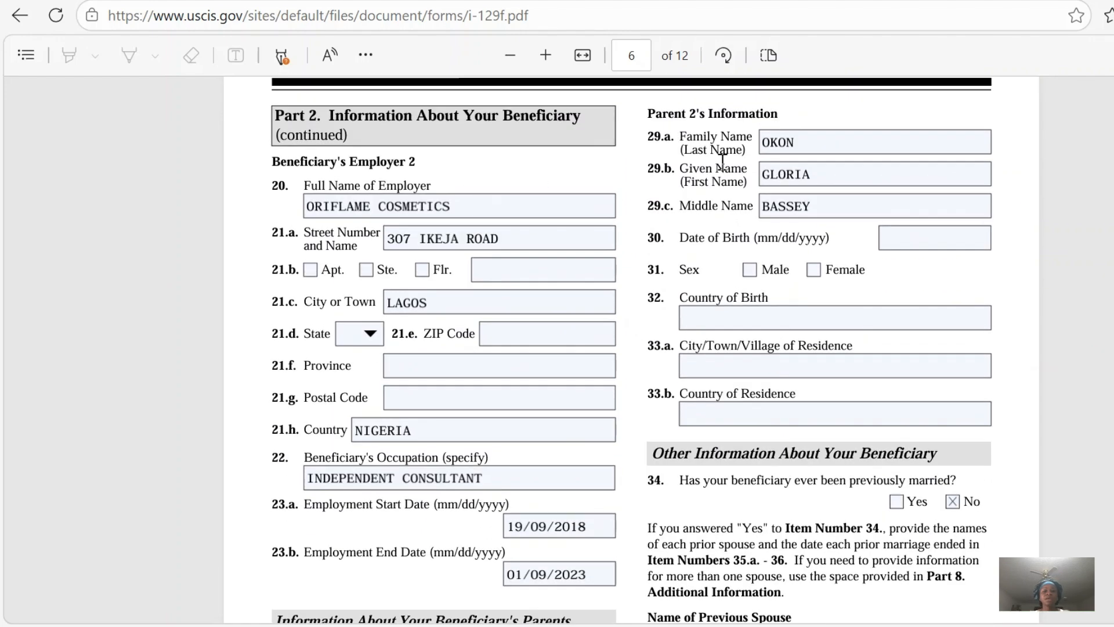
click(802, 140)
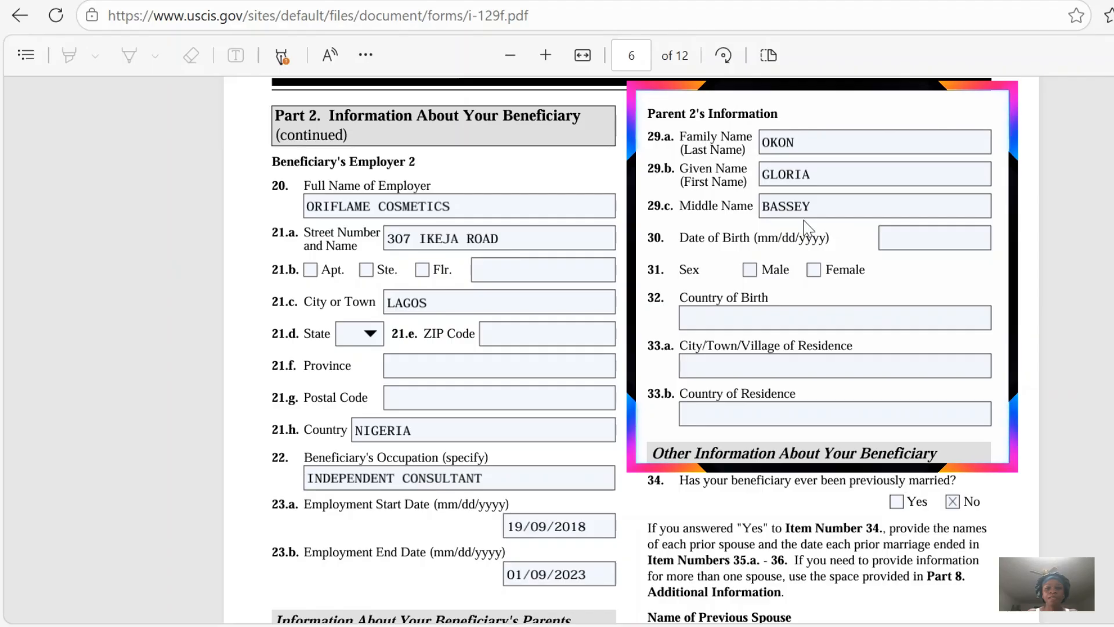
click(905, 232)
text(0)
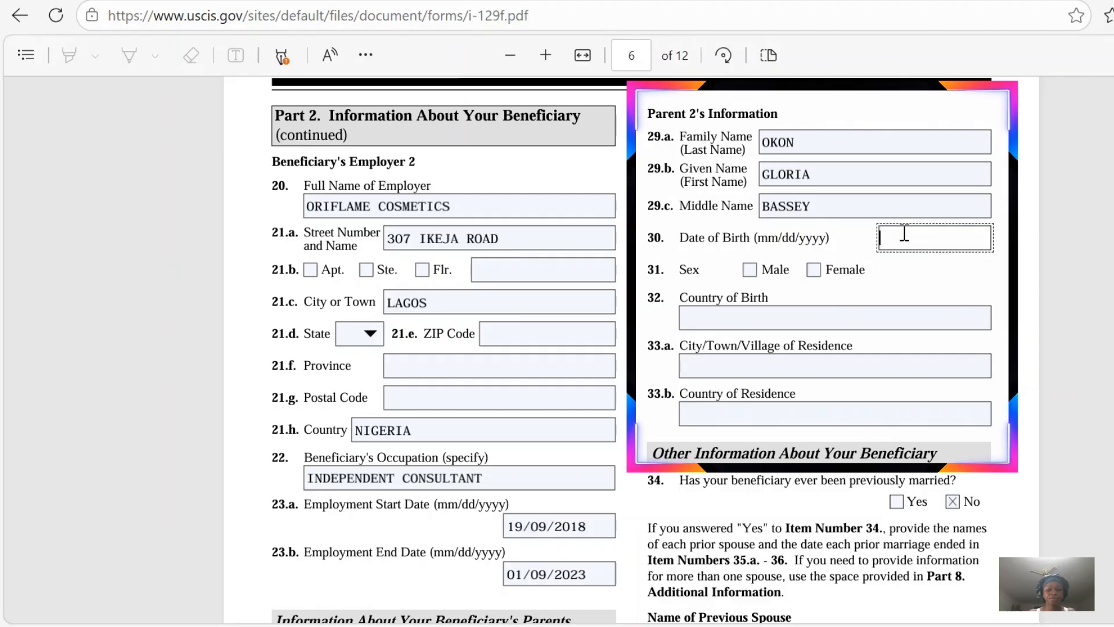
text(2)
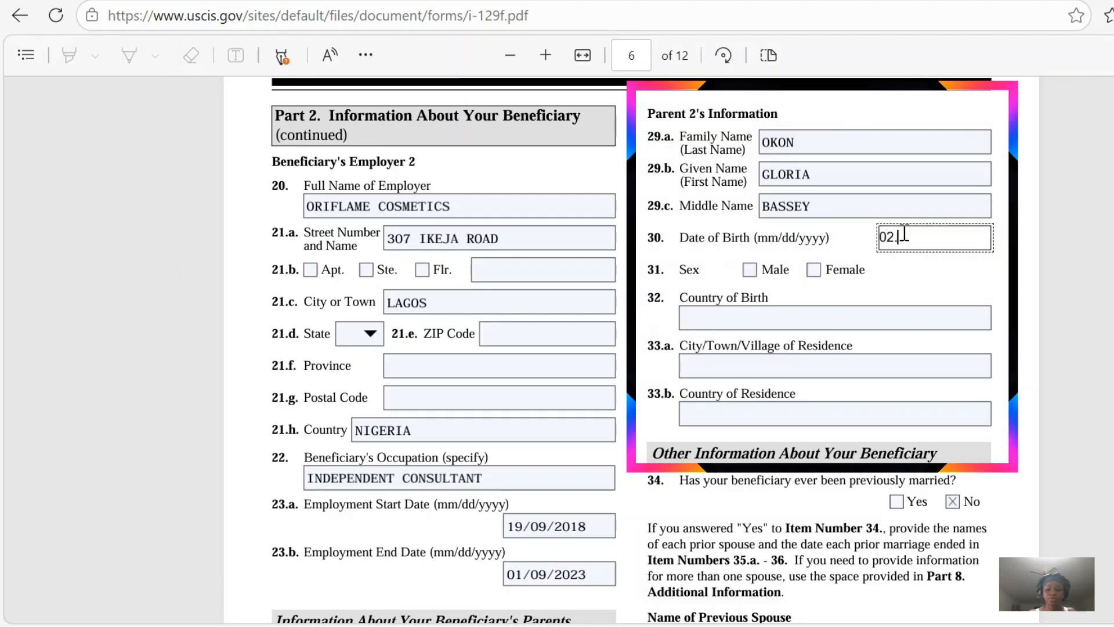
text(/10/1978)
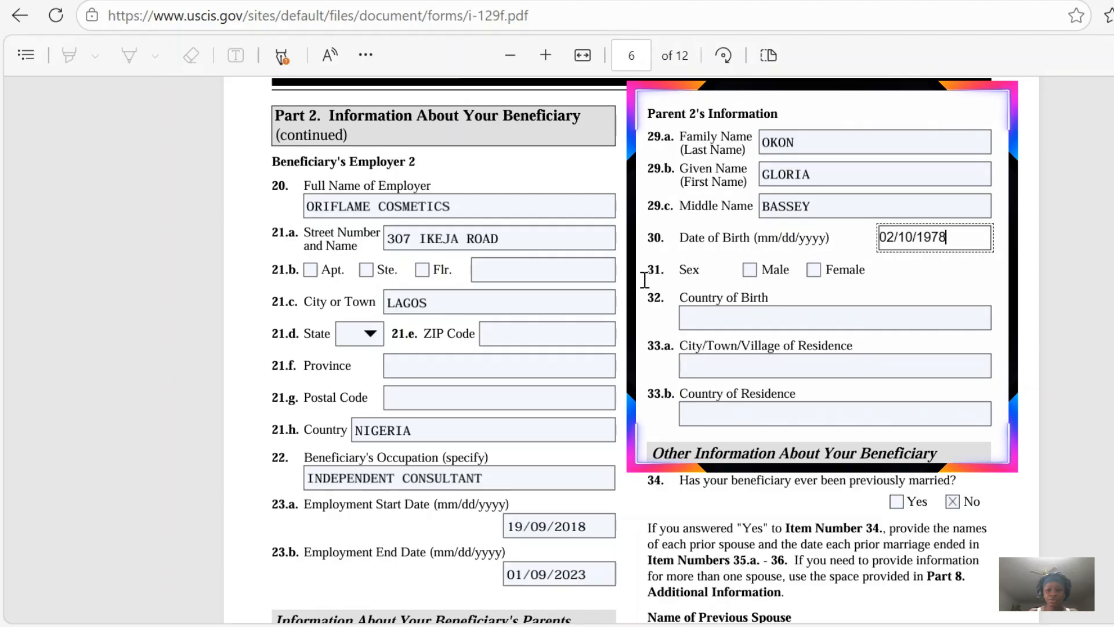
click(813, 271)
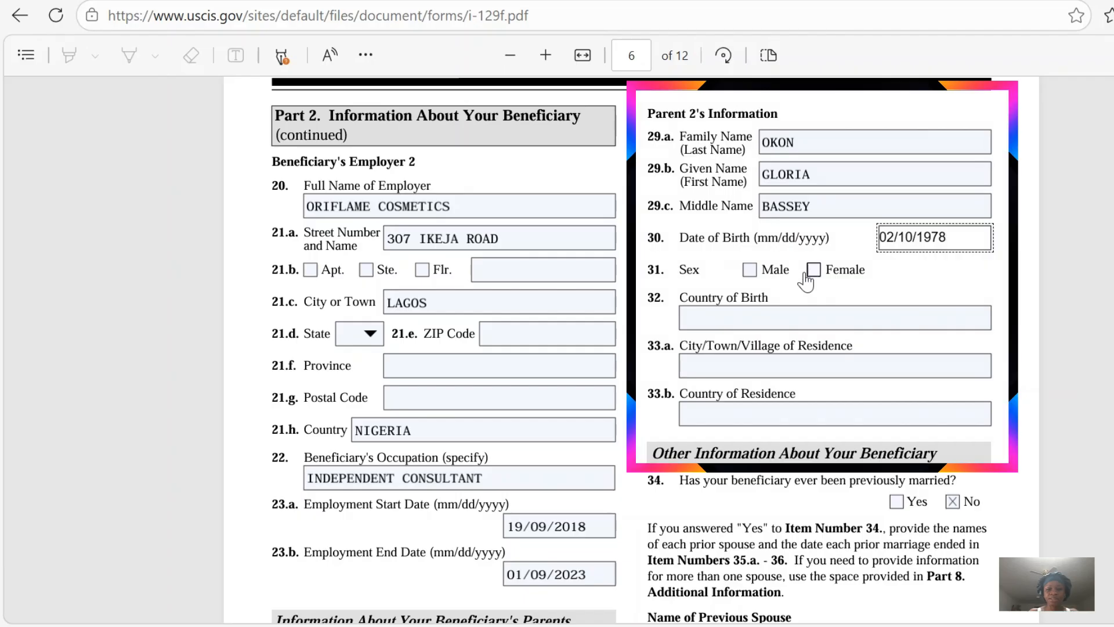
Enter NIGERIA as Parent 2's country of birth in item 32 and CALABAR, NIGERIA as the residence in items 33.a and 33.b.
click(739, 320)
text(NIGERIA)
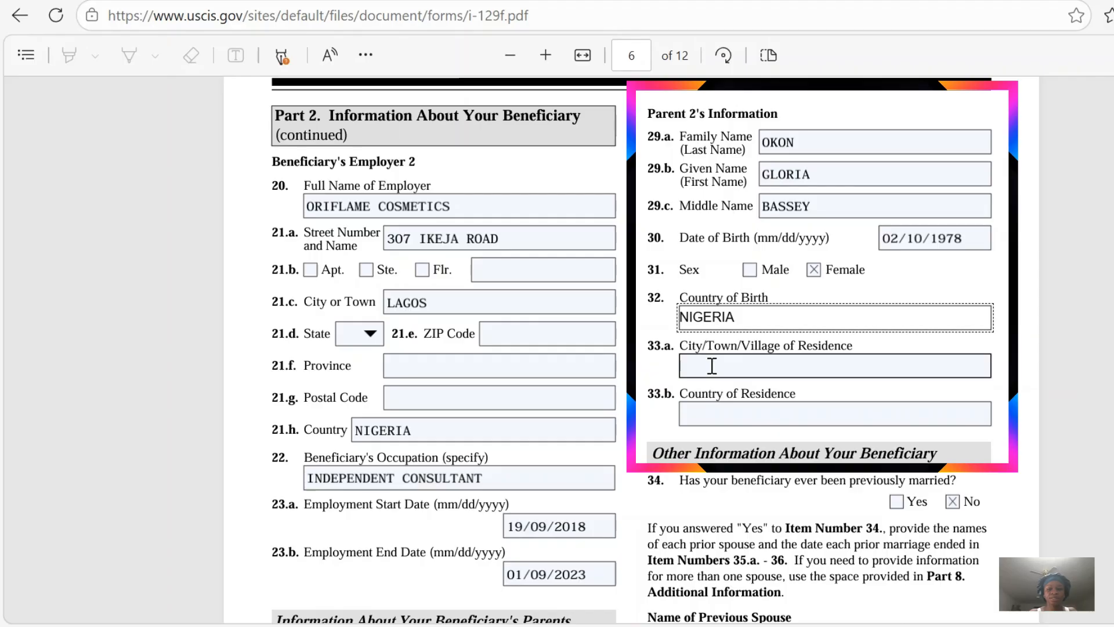
click(712, 366)
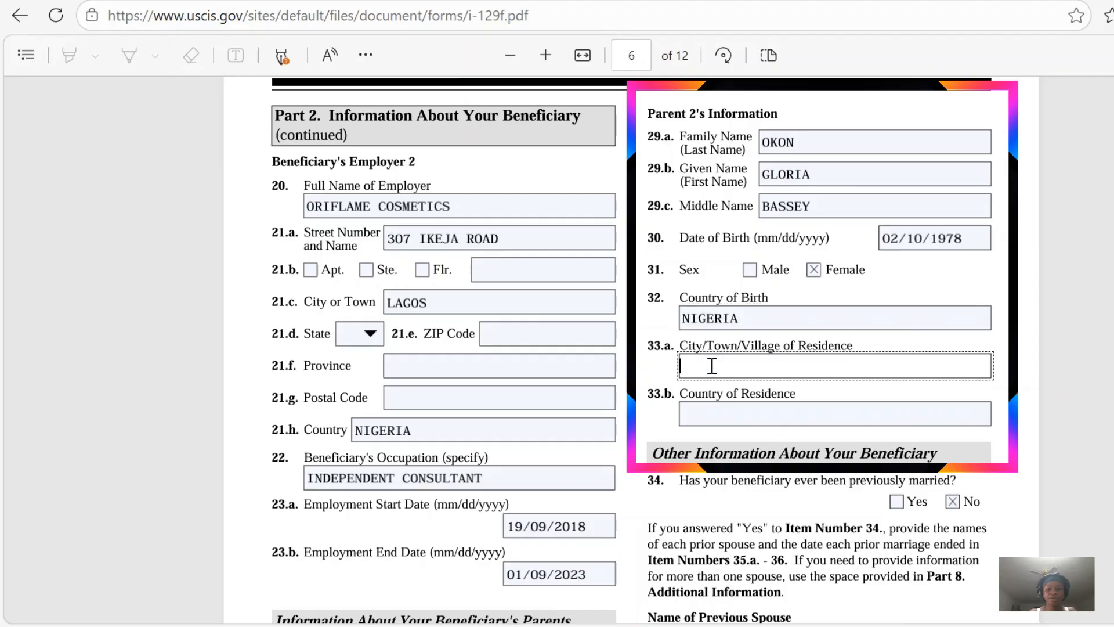
text(CALABAR)
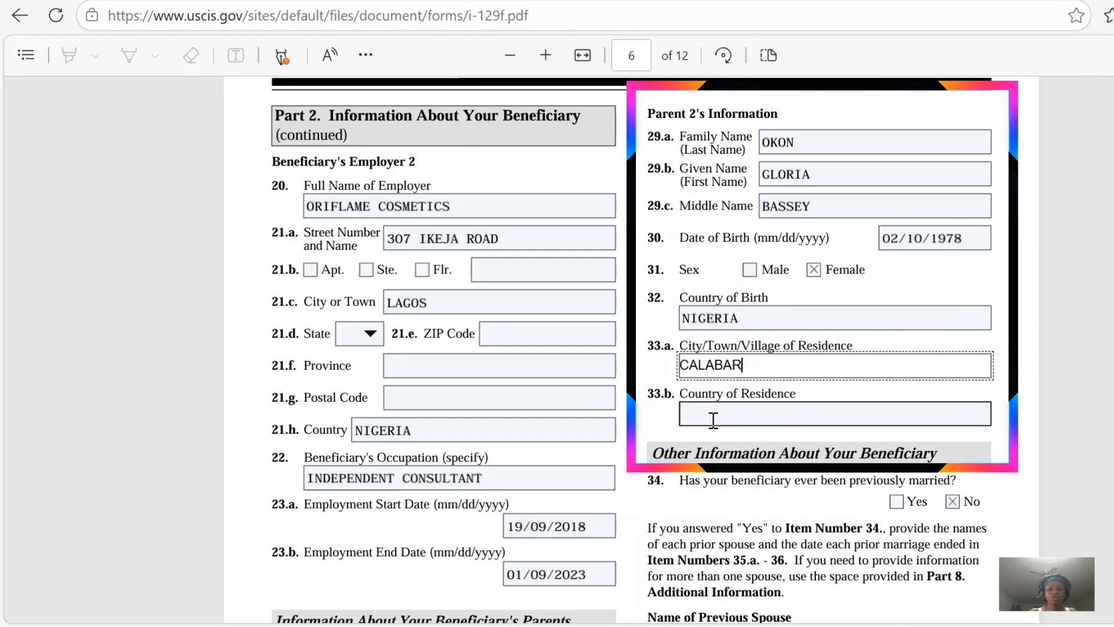
click(713, 420)
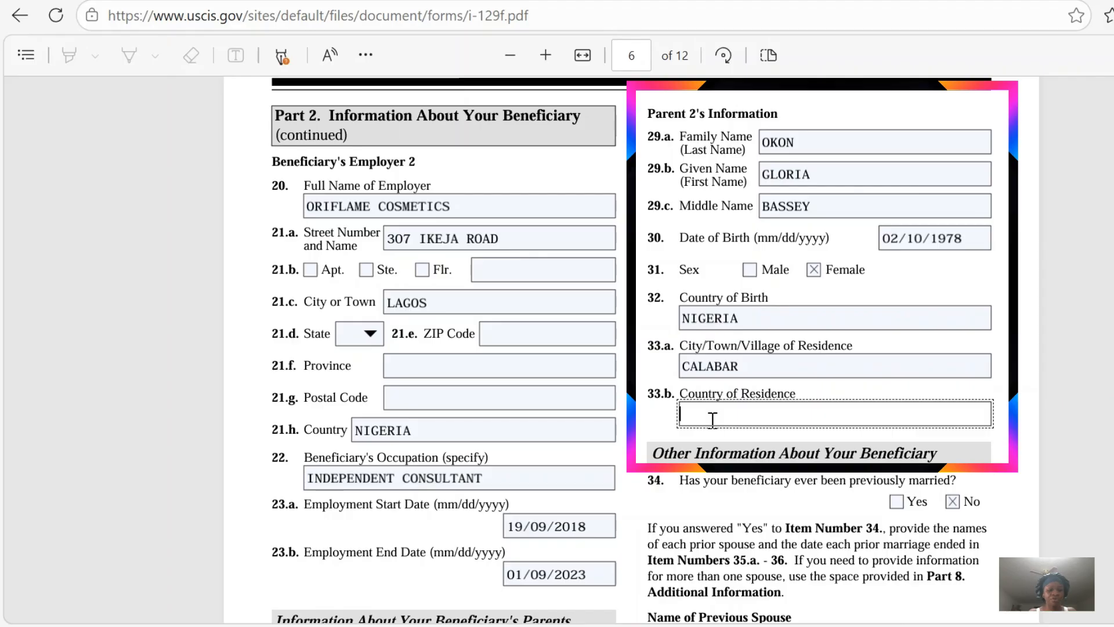
text(NIGERIA)
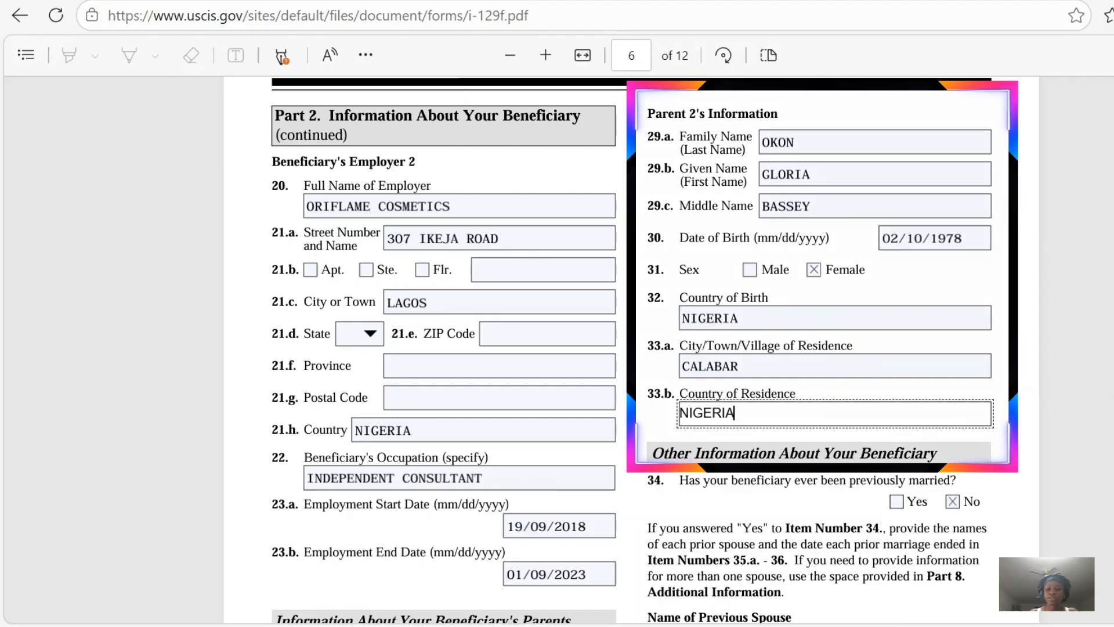
Answer No to item 39, which asks whether the beneficiary has any children.
scroll(638, 348, down, 2)
scroll(639, 349, down, 5)
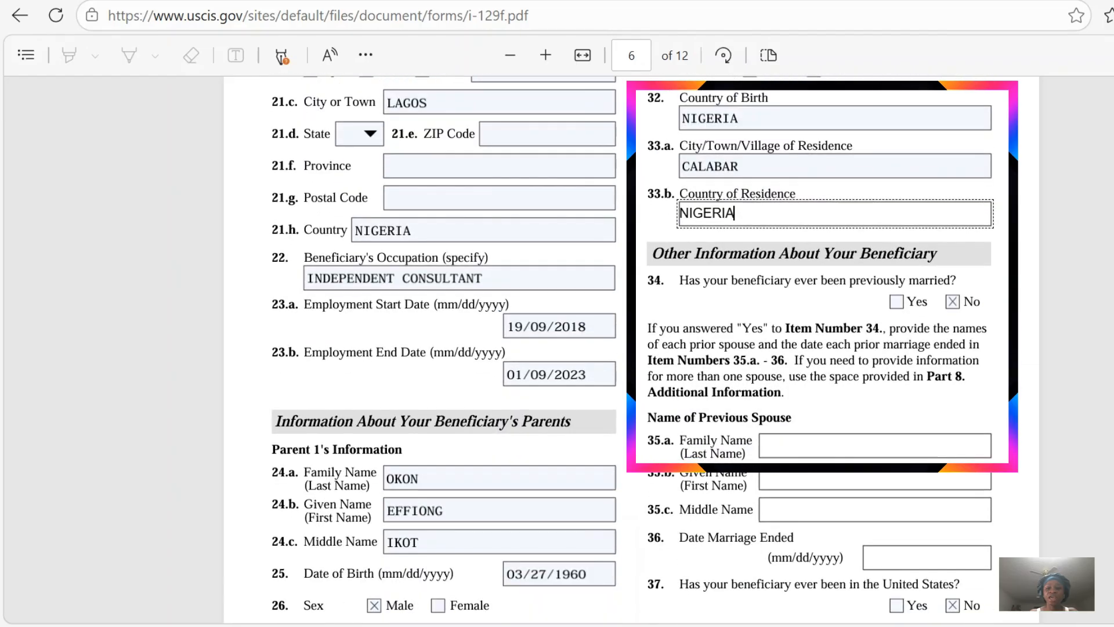
scroll(968, 148, down, 2)
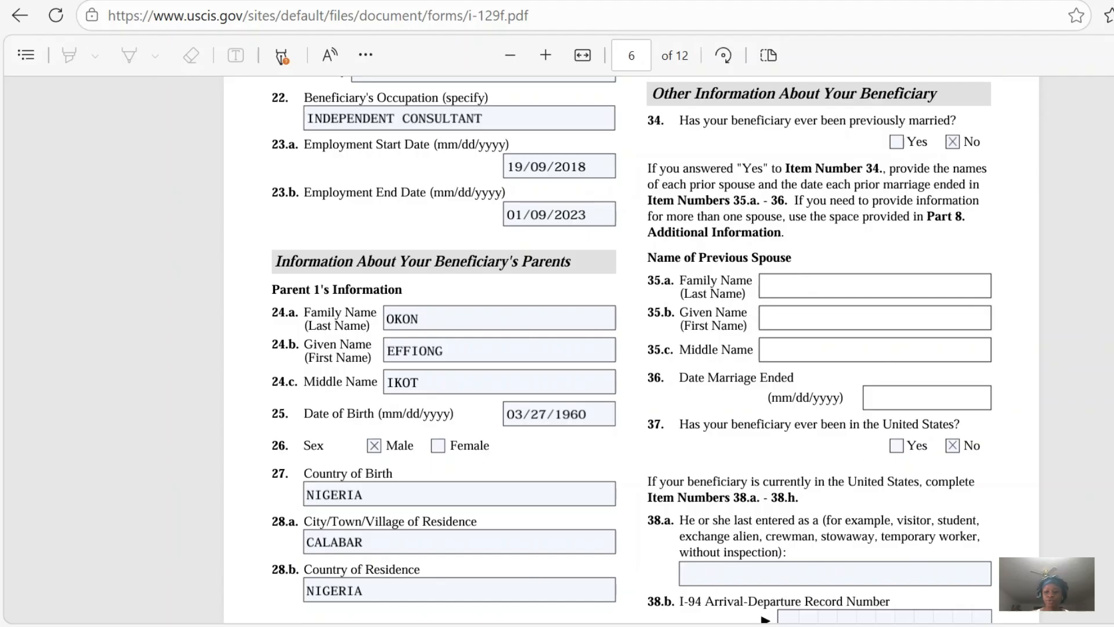
scroll(632, 349, down, 5)
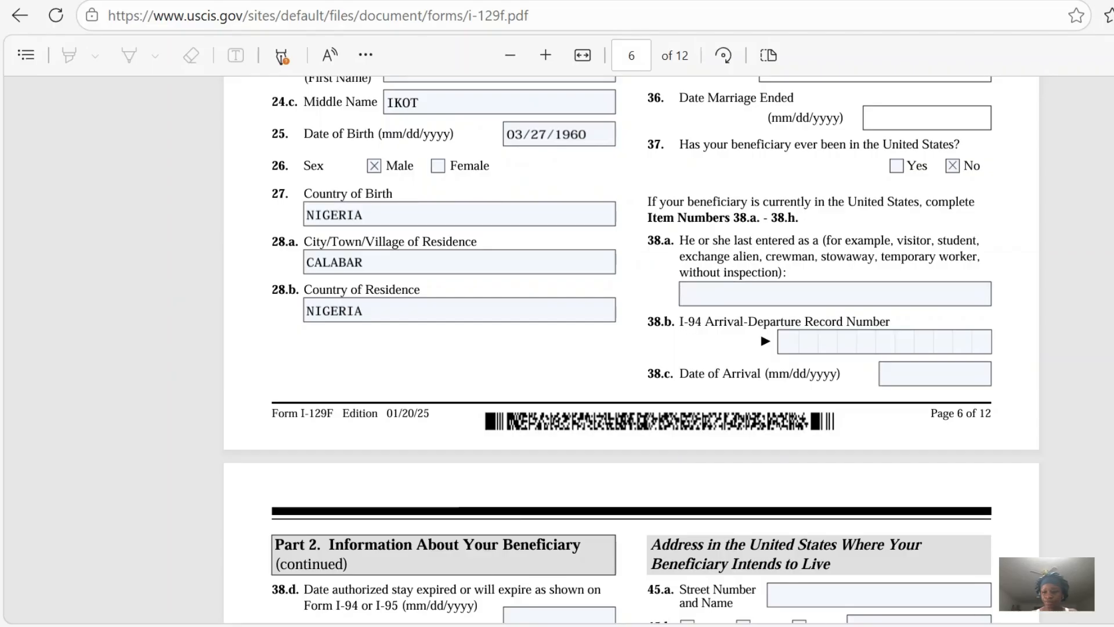
scroll(631, 348, down, 6)
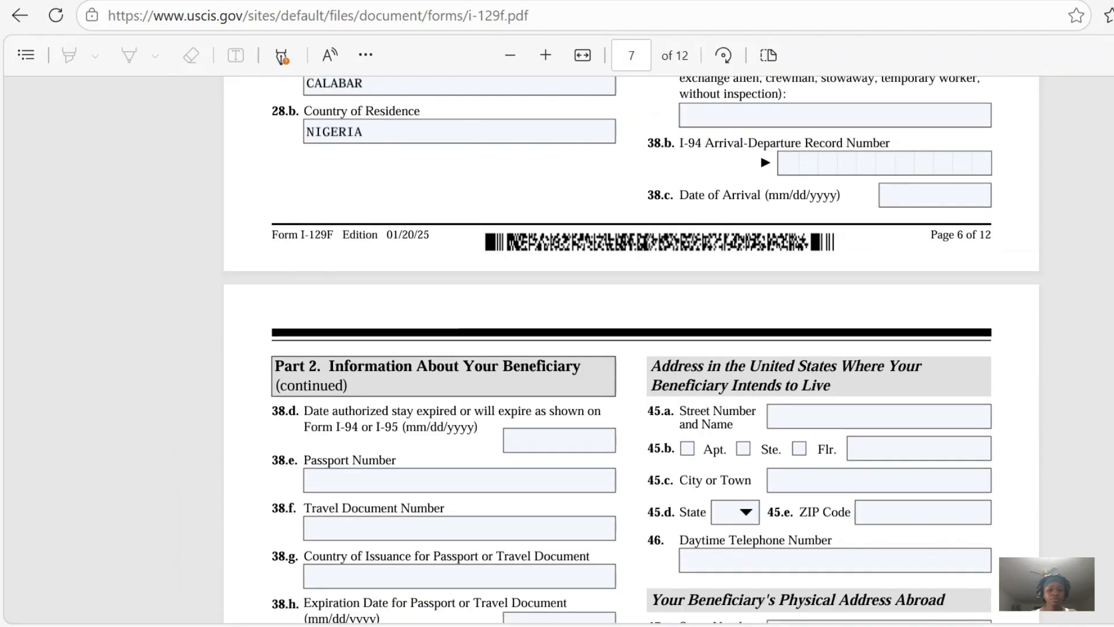
scroll(631, 348, down, 3)
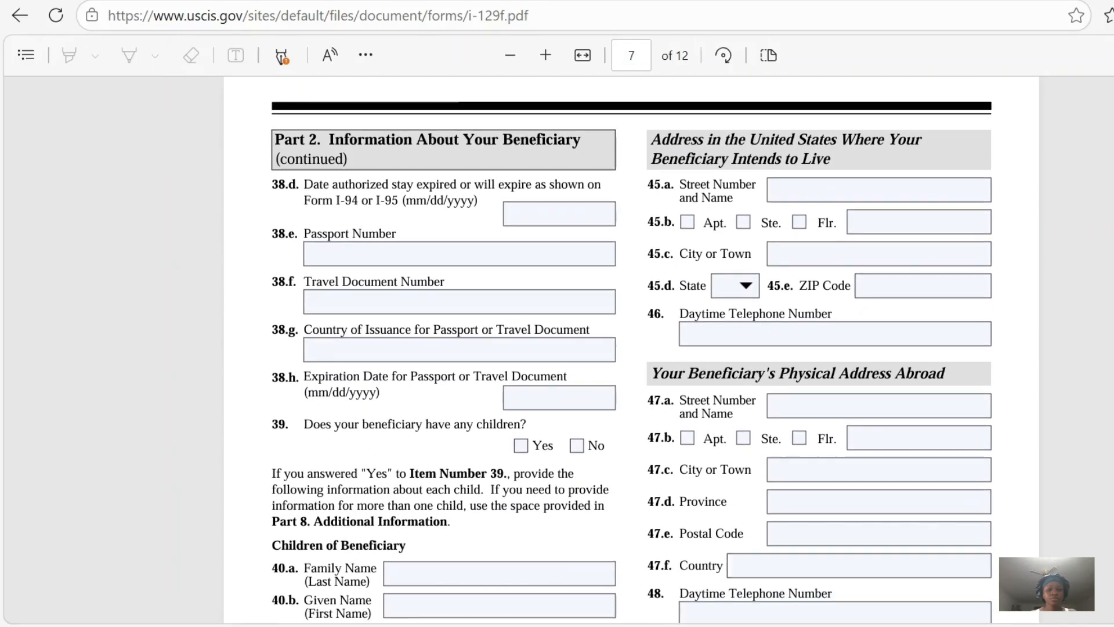
scroll(631, 349, down, 2)
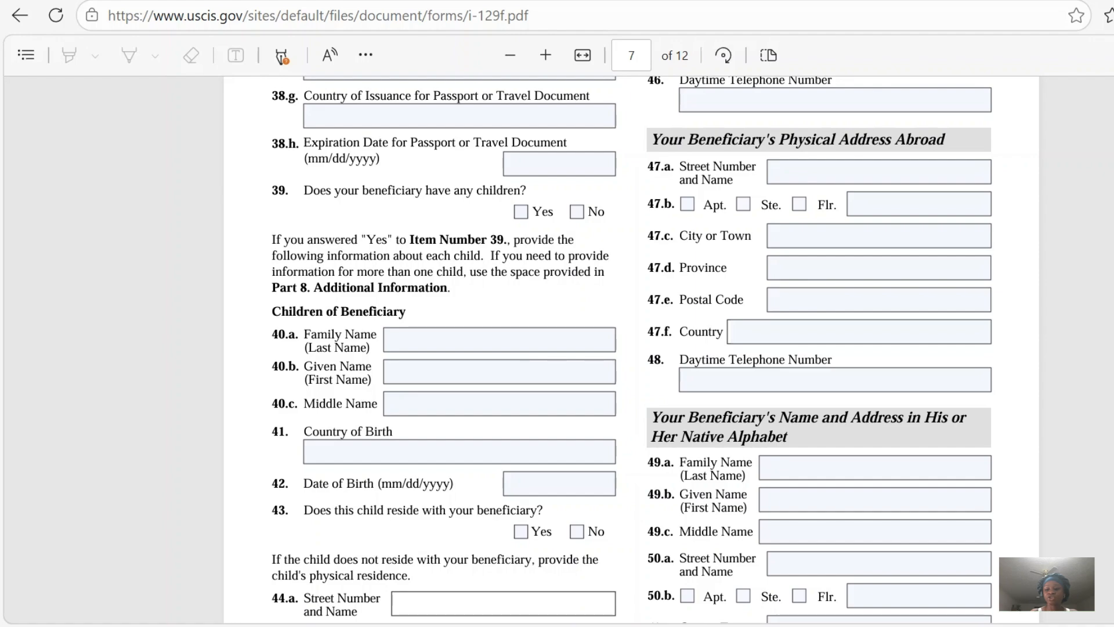
scroll(893, 461, down, 1)
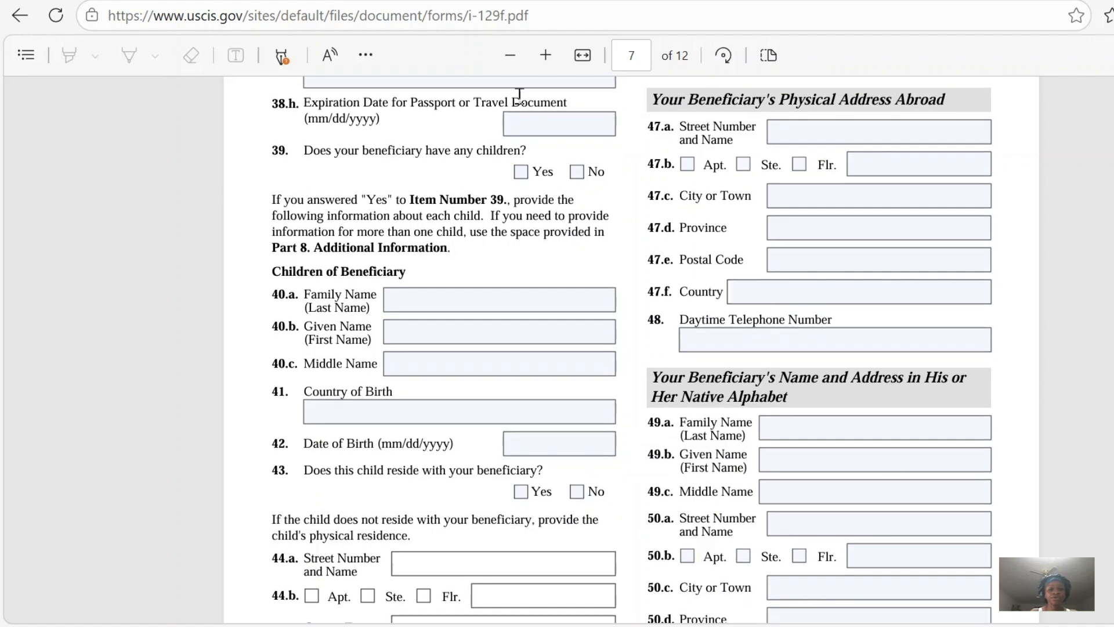
click(576, 176)
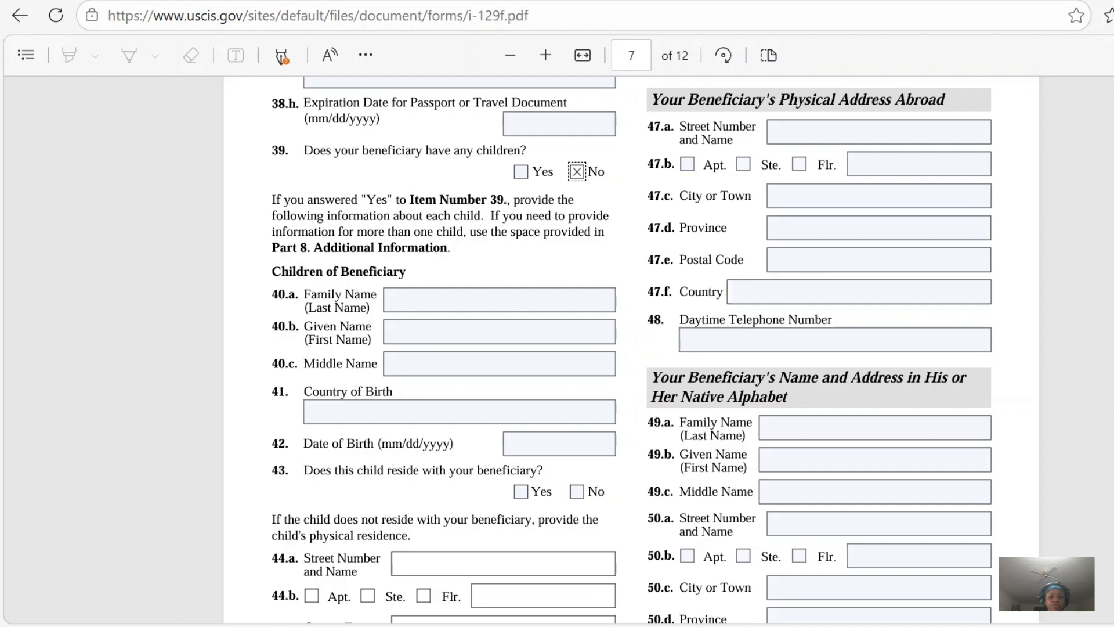
Enter the street number and name in item 45.a of the beneficiary's intended address in the United States.
scroll(631, 348, down, 4)
scroll(631, 349, down, 1)
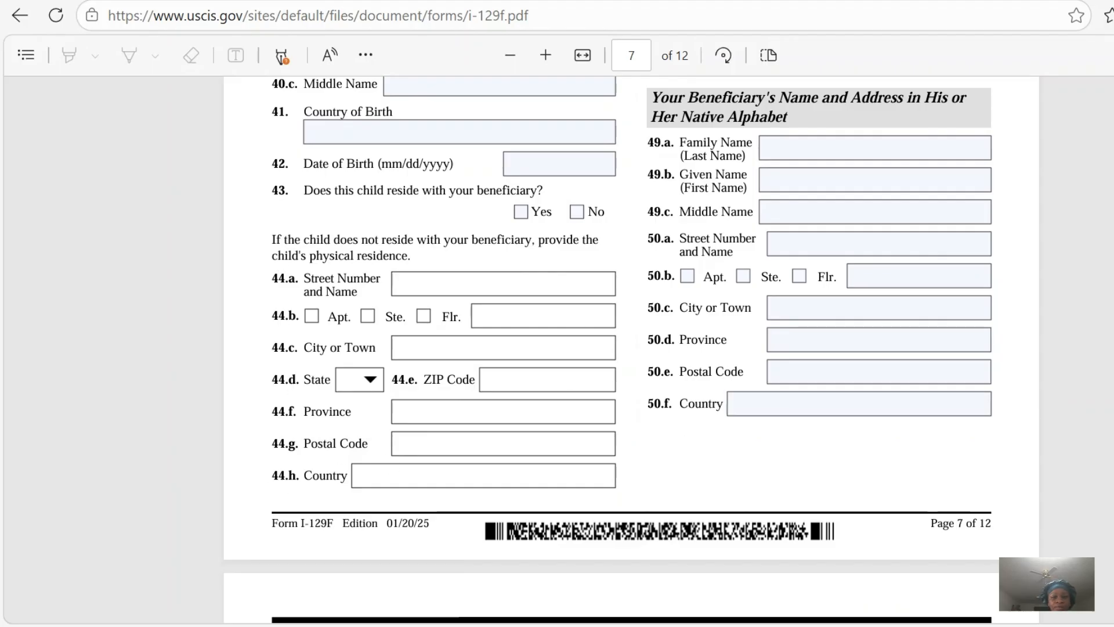
scroll(627, 348, up, 3)
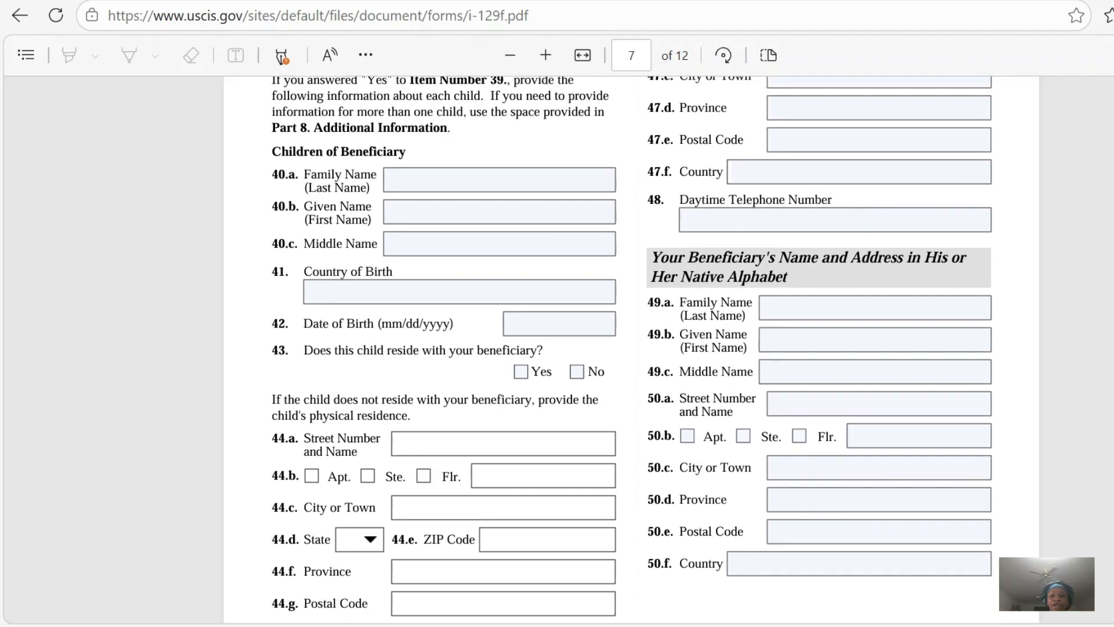
scroll(627, 348, up, 3)
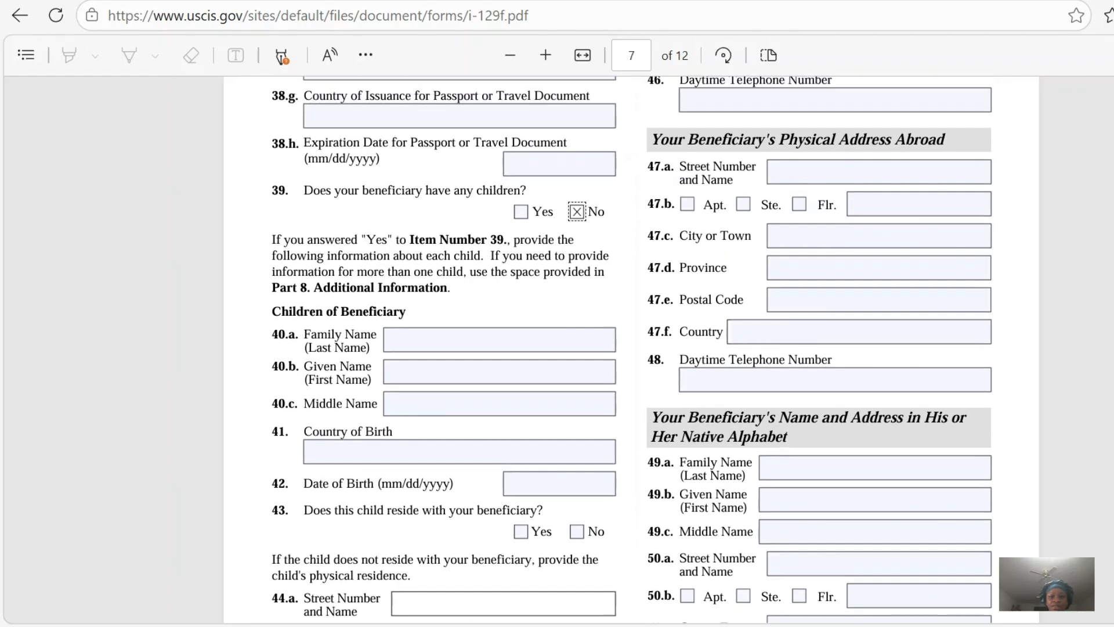
scroll(627, 348, up, 1)
scroll(627, 348, up, 3)
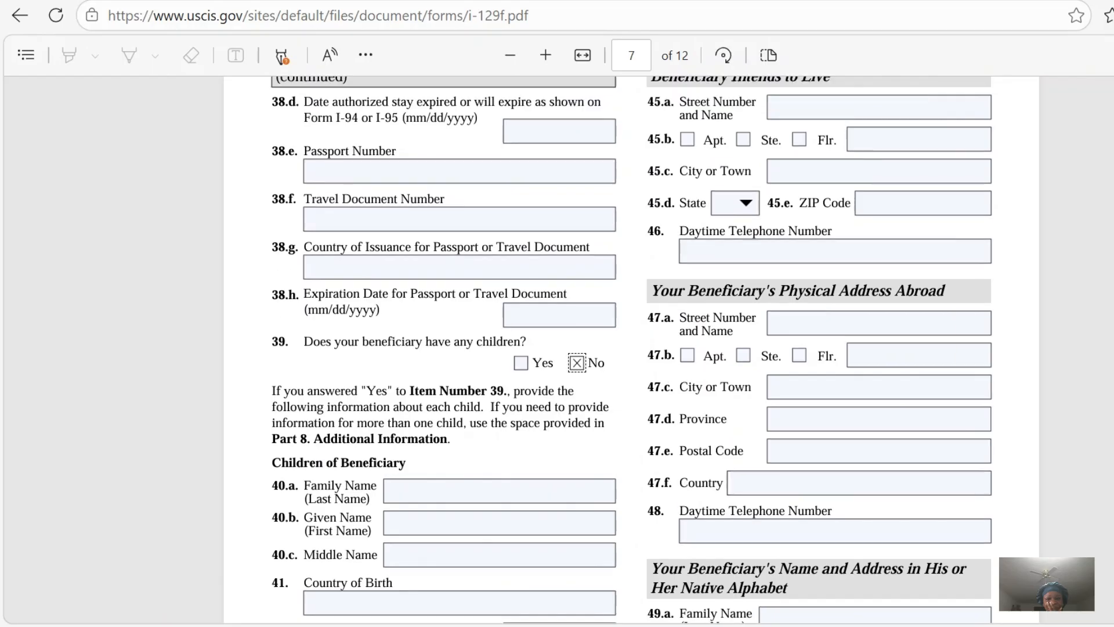
scroll(627, 348, up, 1)
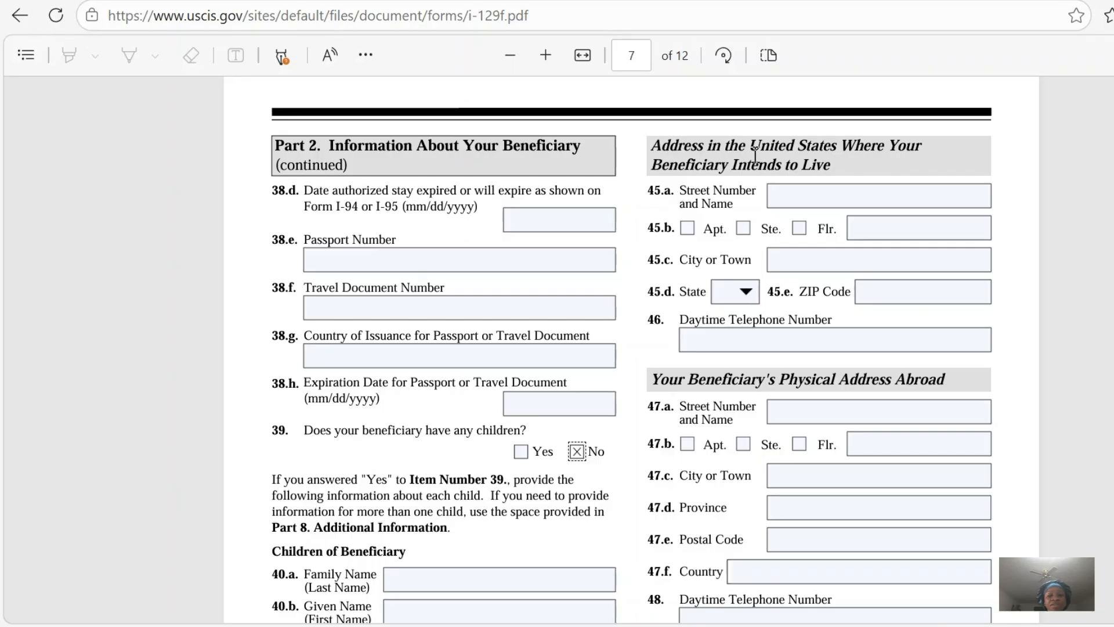
click(821, 192)
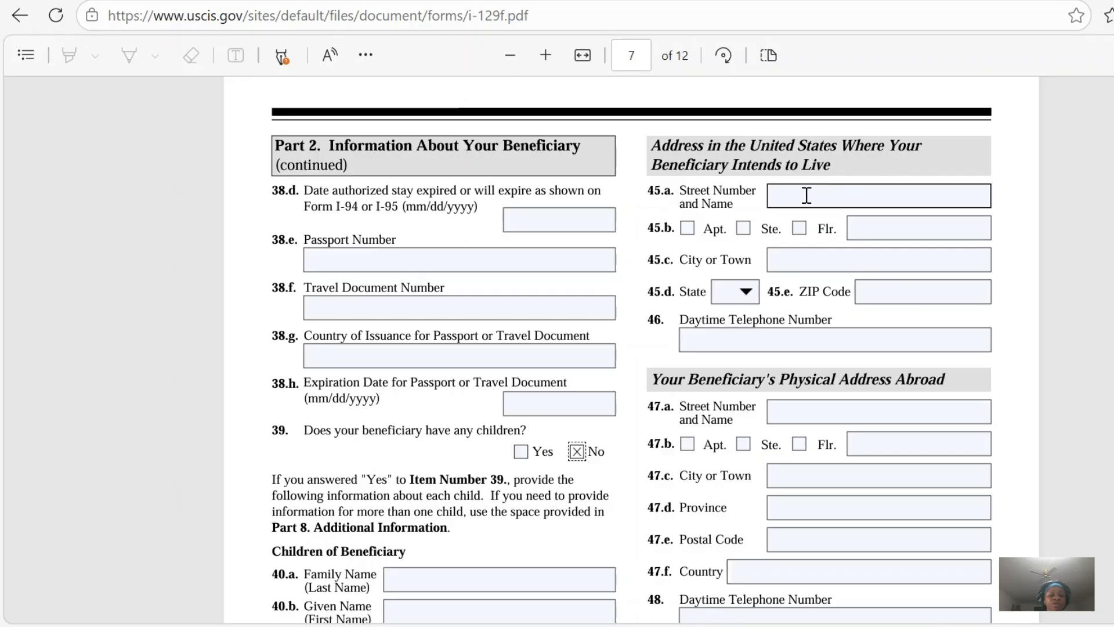
click(807, 196)
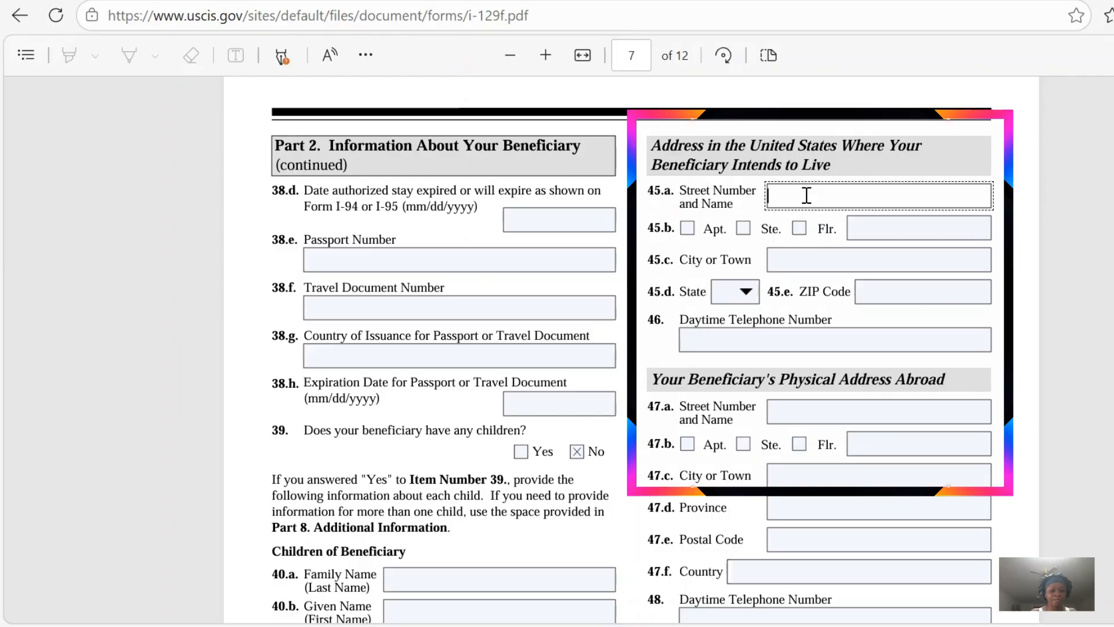
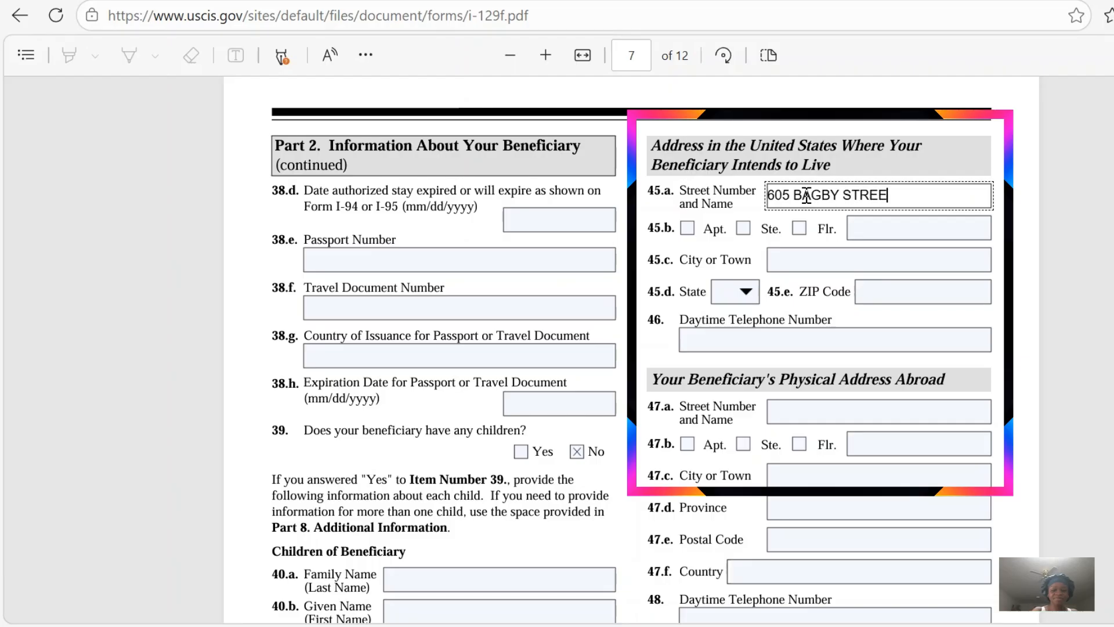
Enter HOUSTON as the city in item 45.c of the beneficiary's intended address in the United States.
click(781, 260)
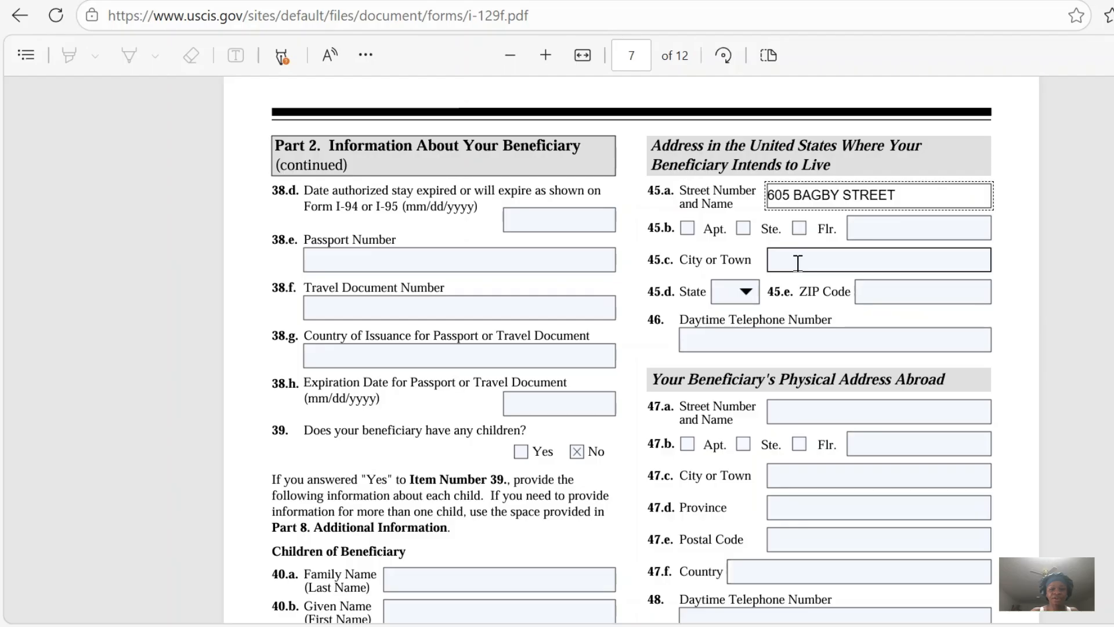
click(799, 263)
text(HOUSTON)
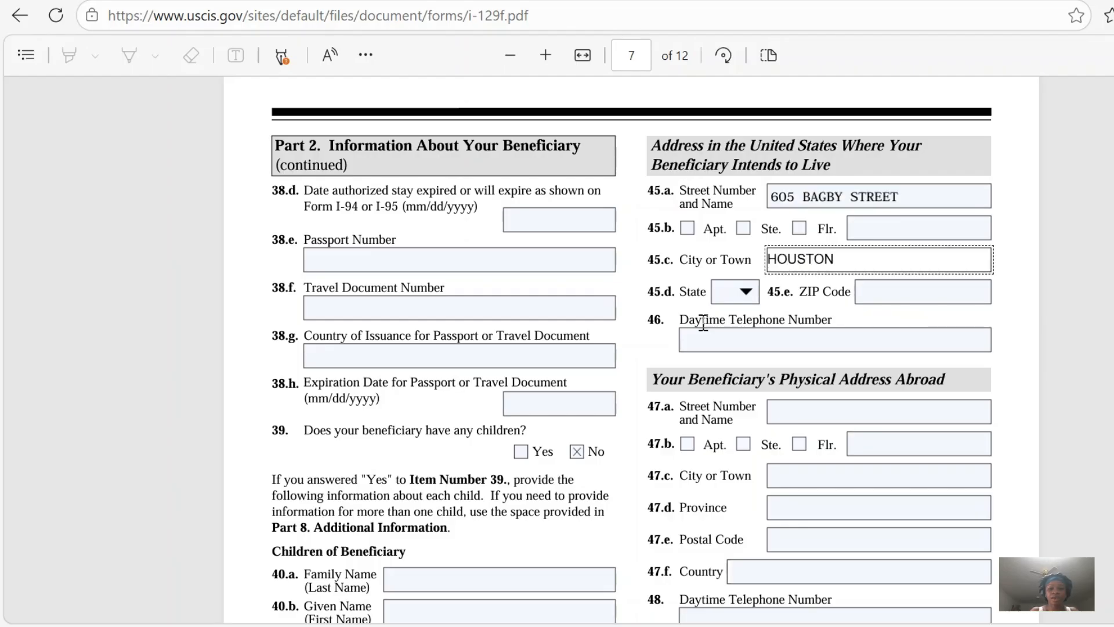
Choose TX as the state in item 45.d and enter the ZIP code of the intended U.S. address in item 45.e.
click(746, 292)
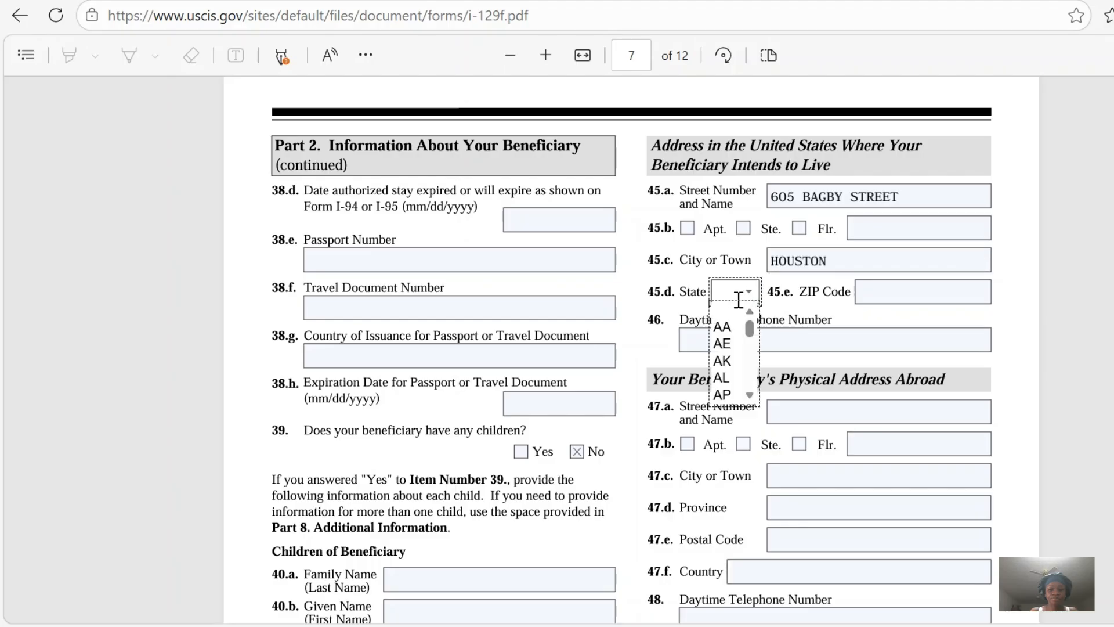
scroll(753, 399, down, 7)
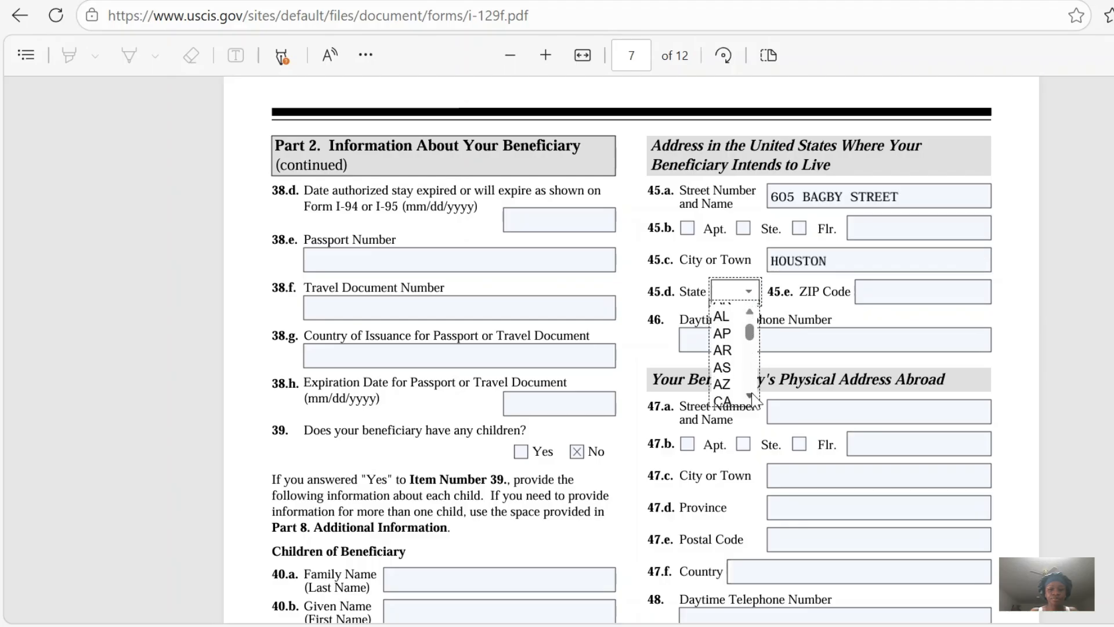
scroll(752, 400, down, 5)
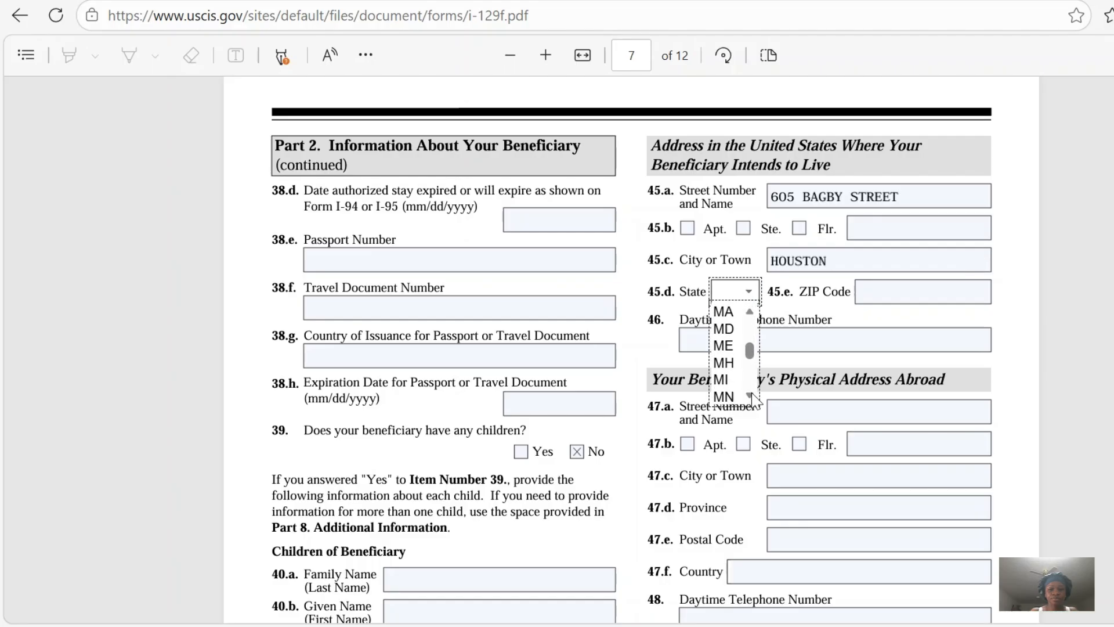
scroll(752, 399, down, 5)
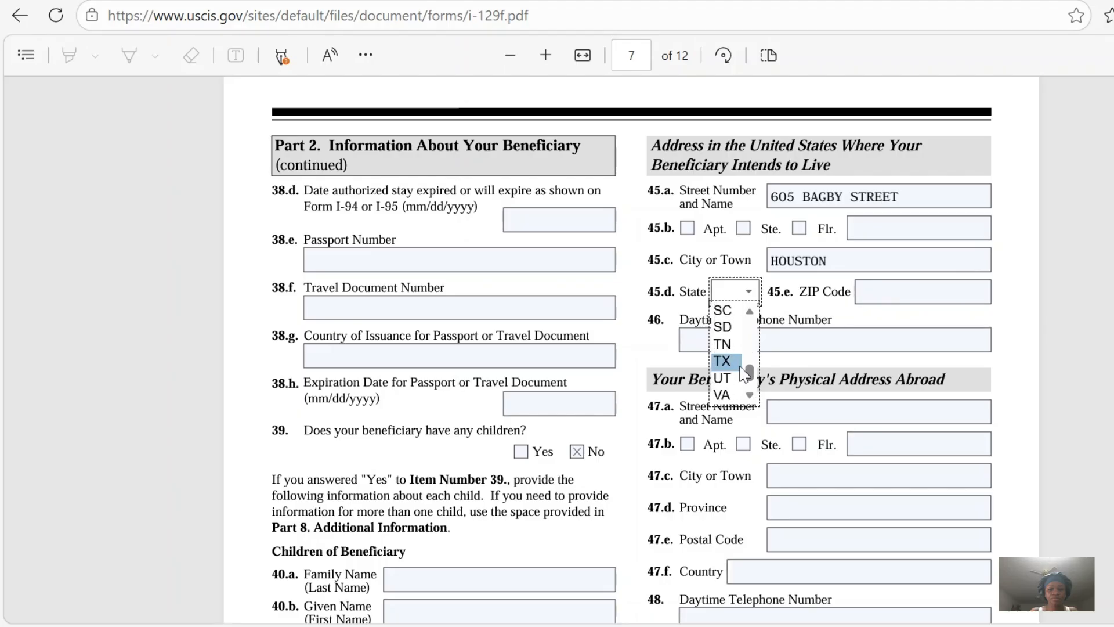
click(738, 364)
click(898, 290)
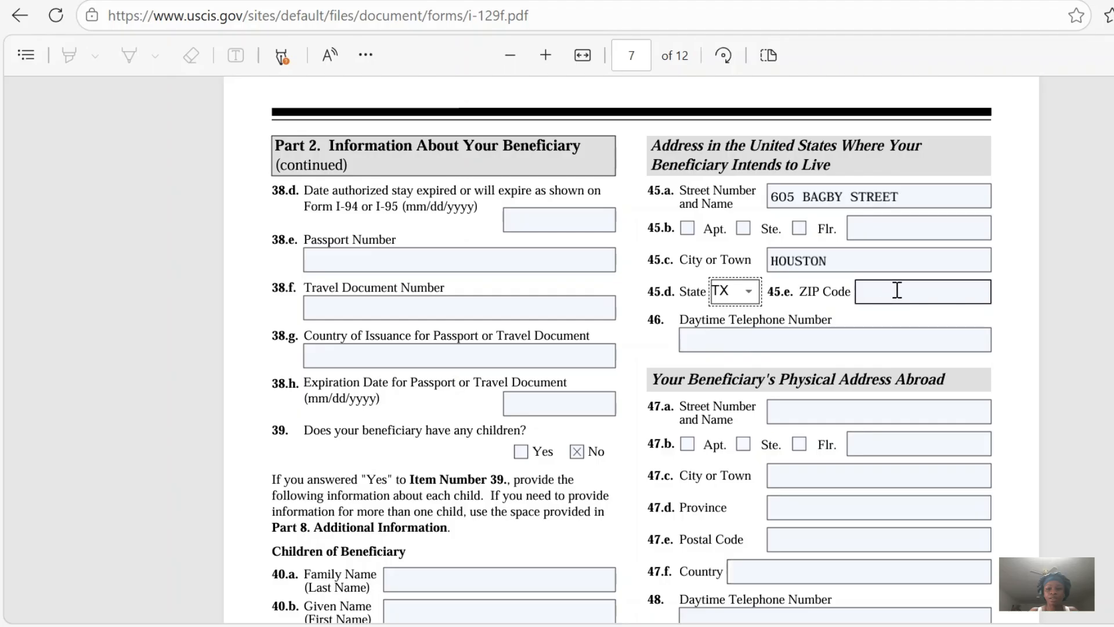
click(897, 290)
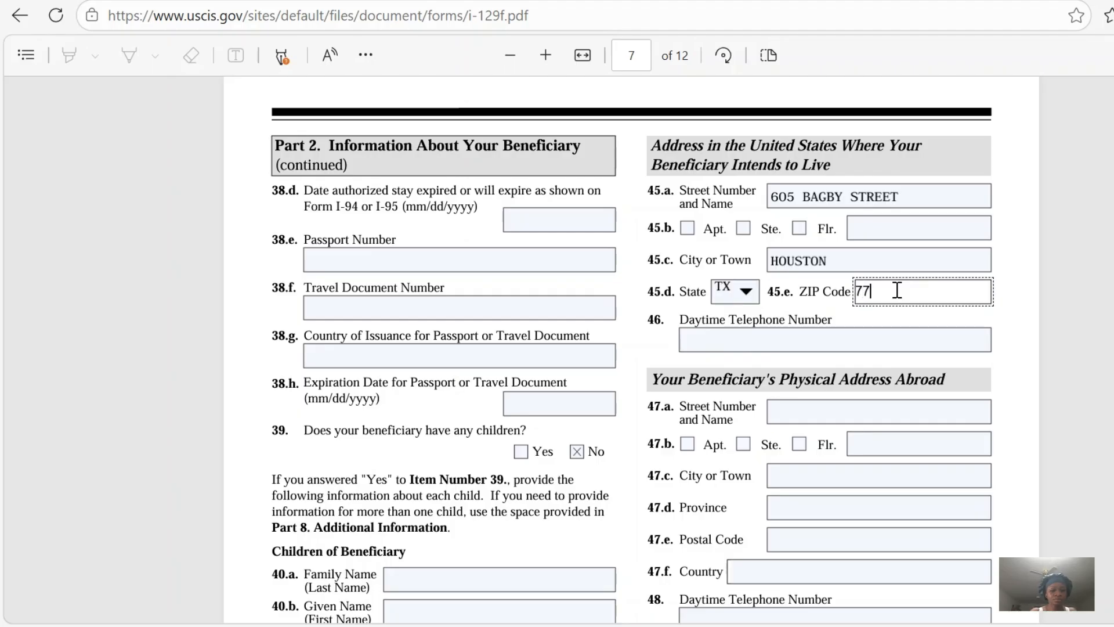
text(77002)
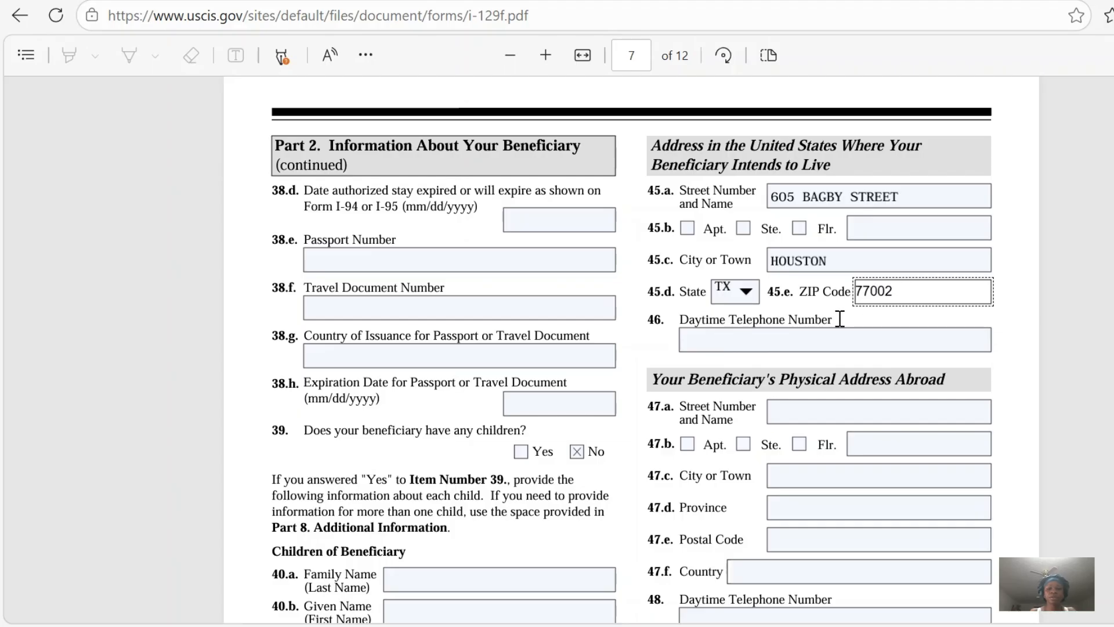
Enter the daytime telephone number for the intended U.S. address in item 46.
click(791, 346)
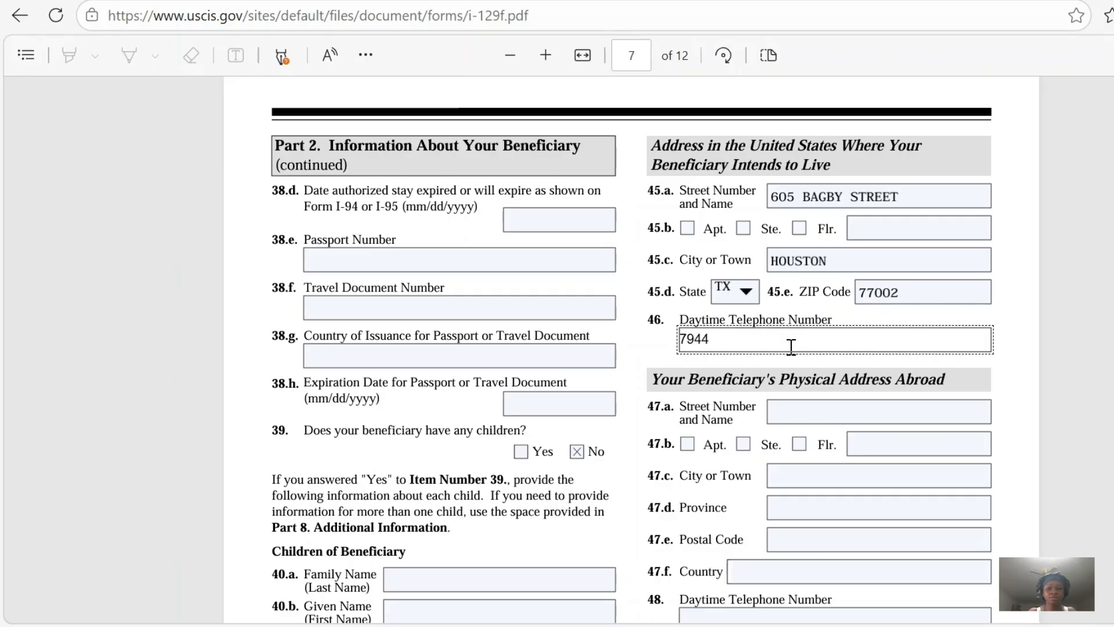
key(BackSpace)
key(BackSpace)
key(BackSpace)
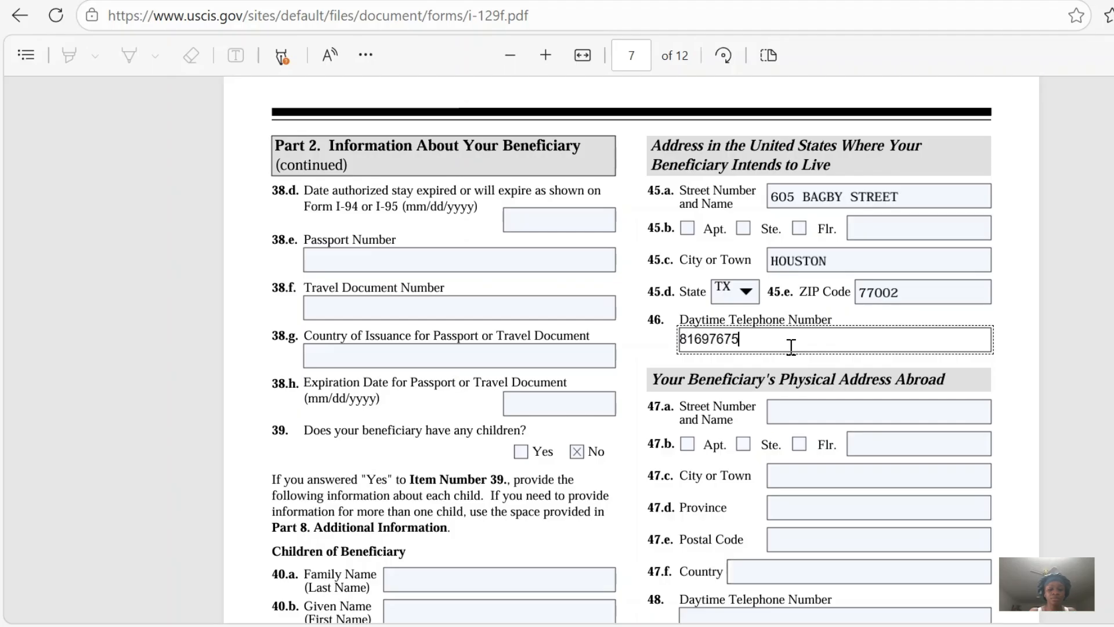
text(4)
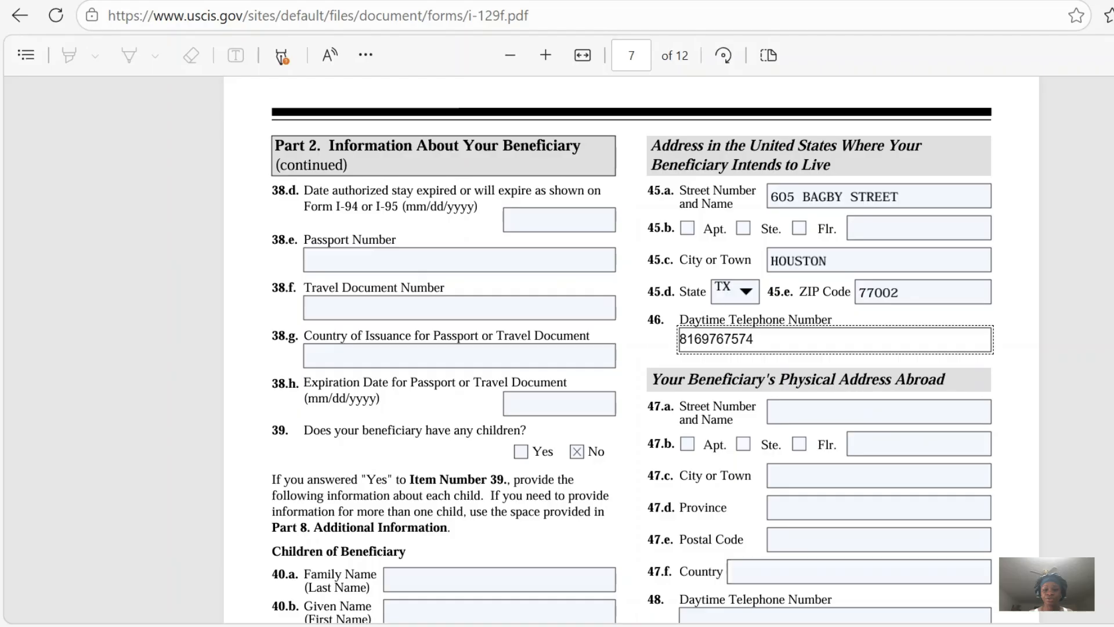
Fill in the beneficiary's physical address abroad with the street number and name in item 47.a and BIRMINGHAM as the city in item 47.c.
scroll(842, 256, down, 4)
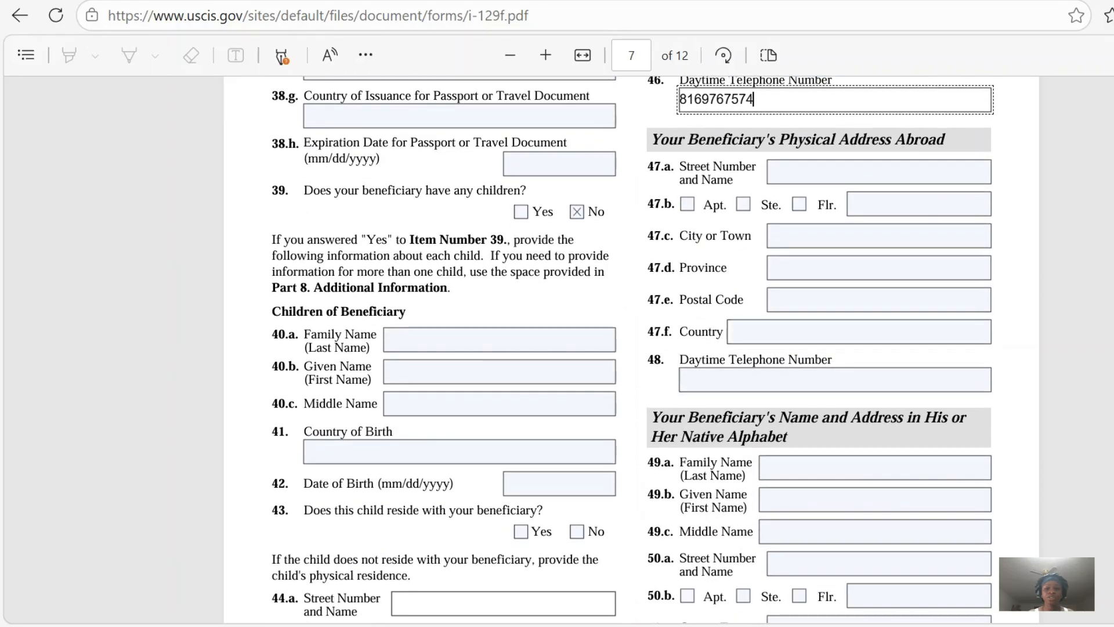
click(813, 175)
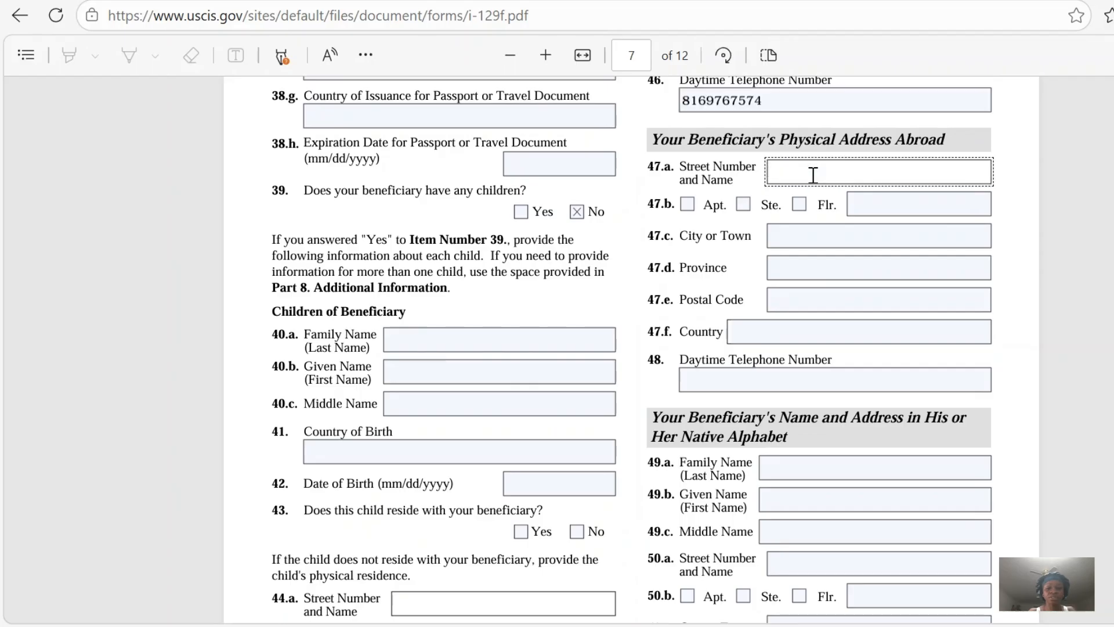
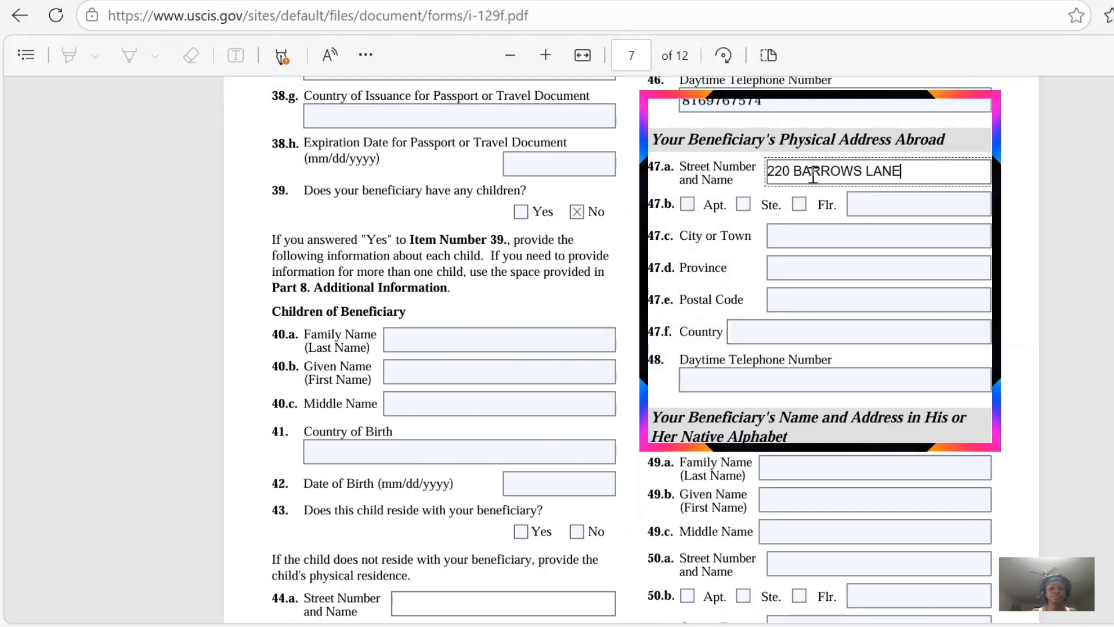
click(801, 239)
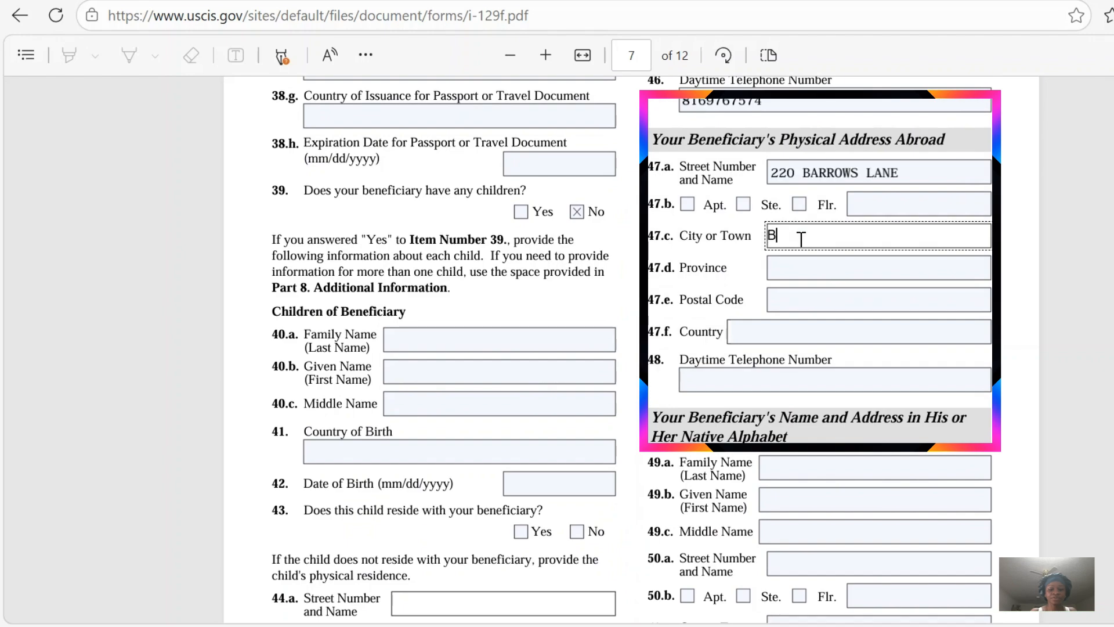
text(BIRMINGHAM)
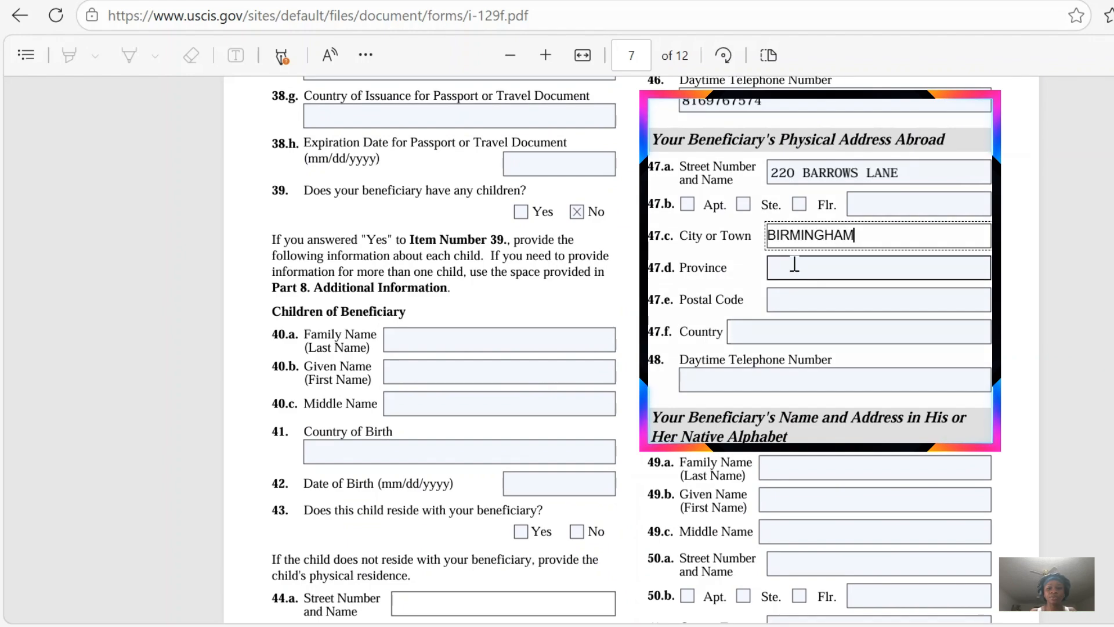
Enter UNITED KINGDOM as the country in item 47.f and the beneficiary's daytime telephone number abroad in item 48.
click(772, 331)
text(UNITED)
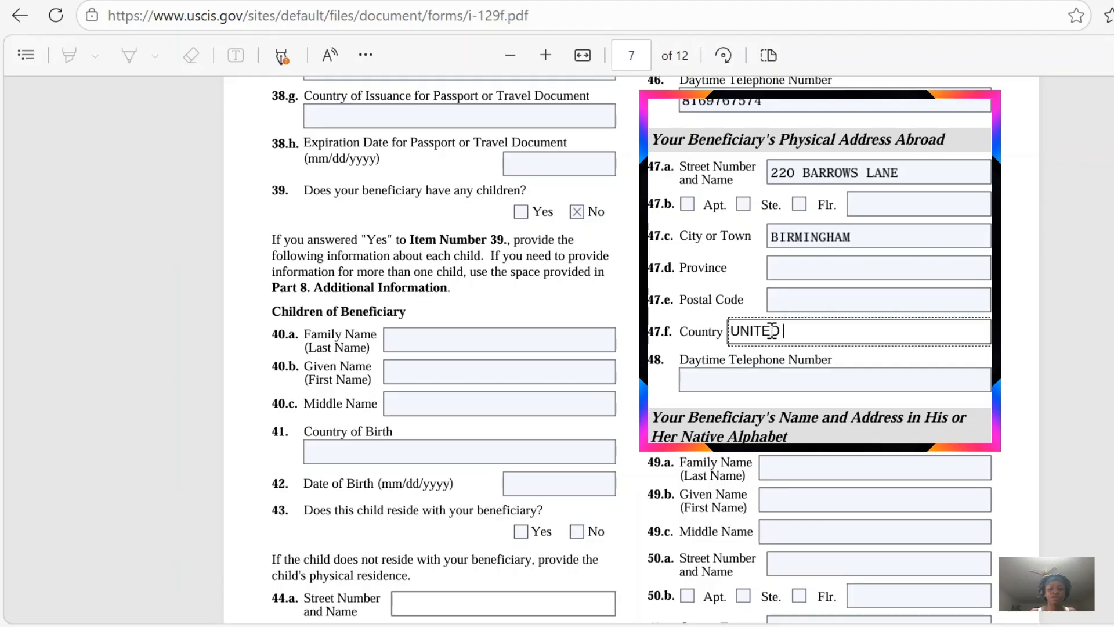
text( KINGDOM)
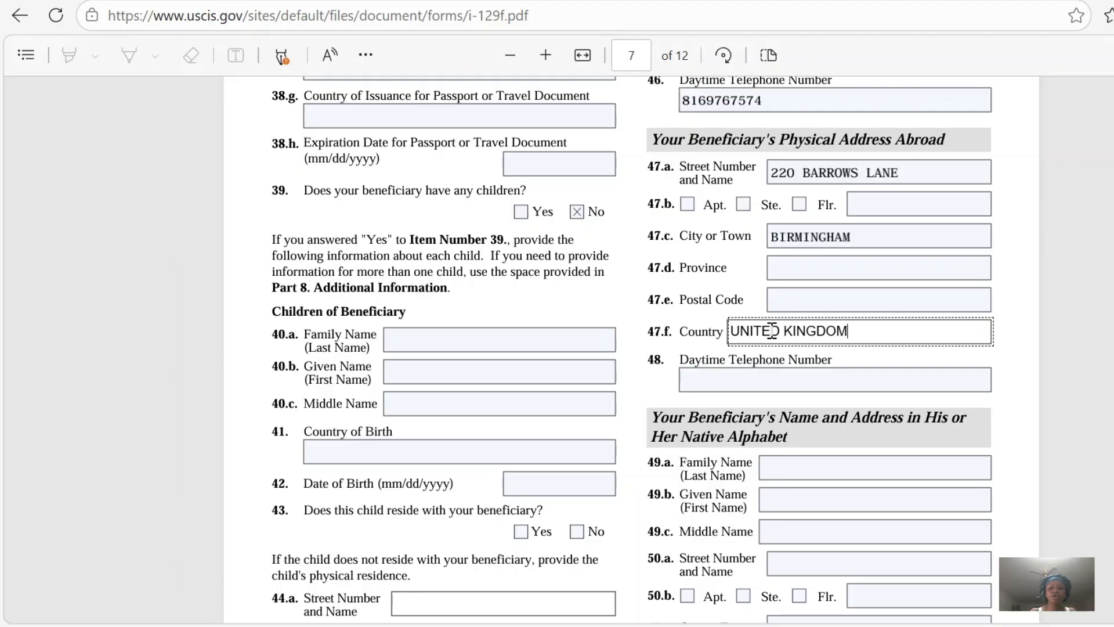
click(732, 382)
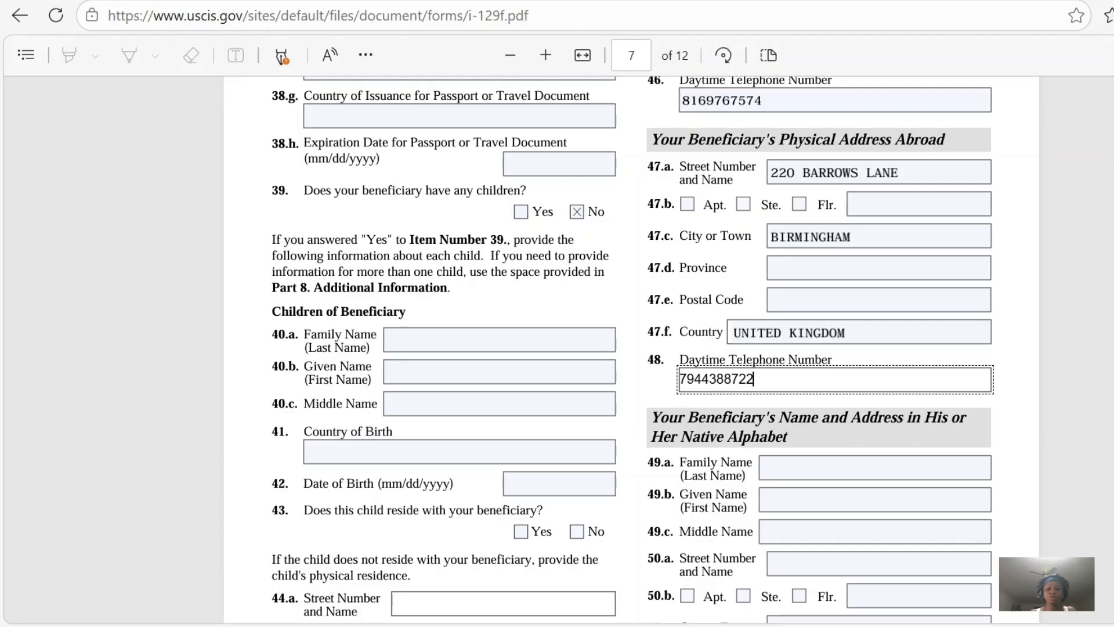
Answer No to item 51 about being related to the fiancé(e) and Yes to item 53 about having met in person within two years.
scroll(633, 348, down, 5)
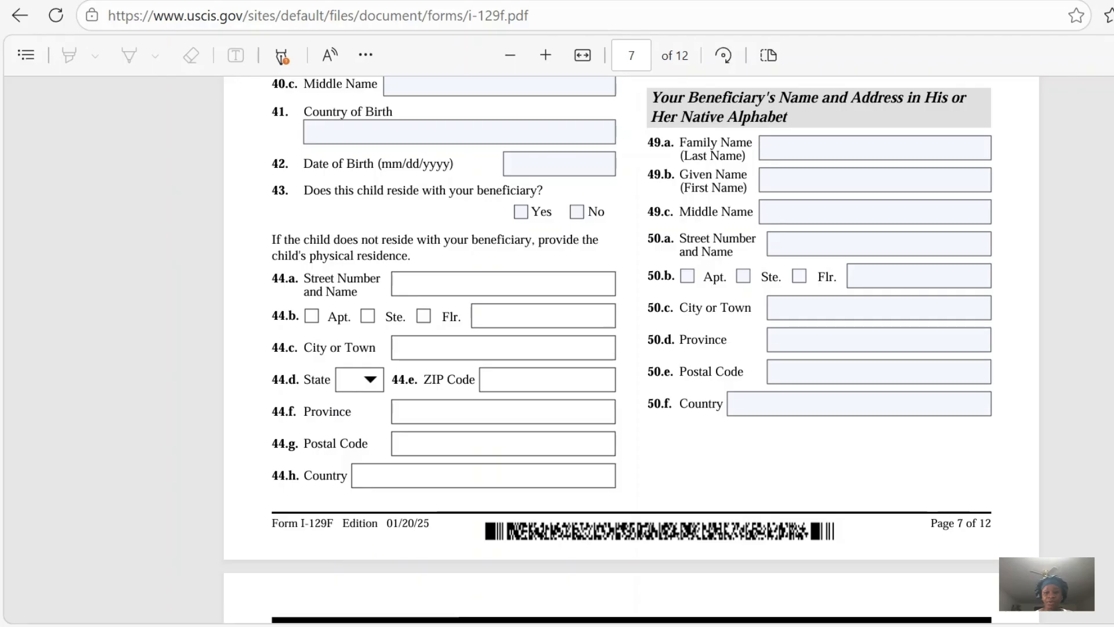
scroll(632, 349, down, 6)
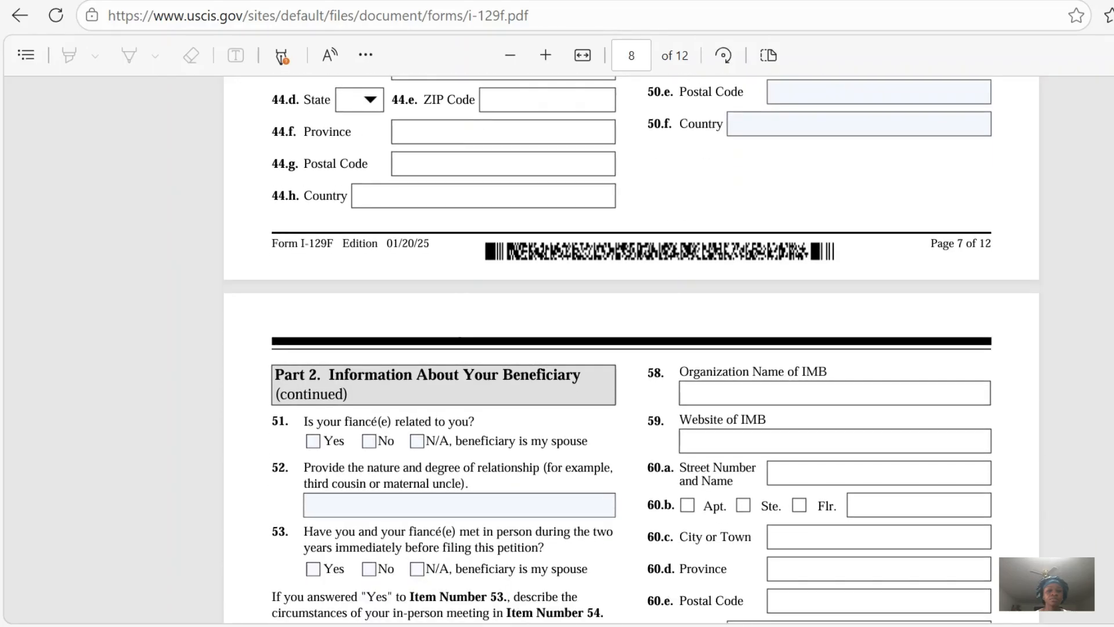
scroll(631, 348, down, 2)
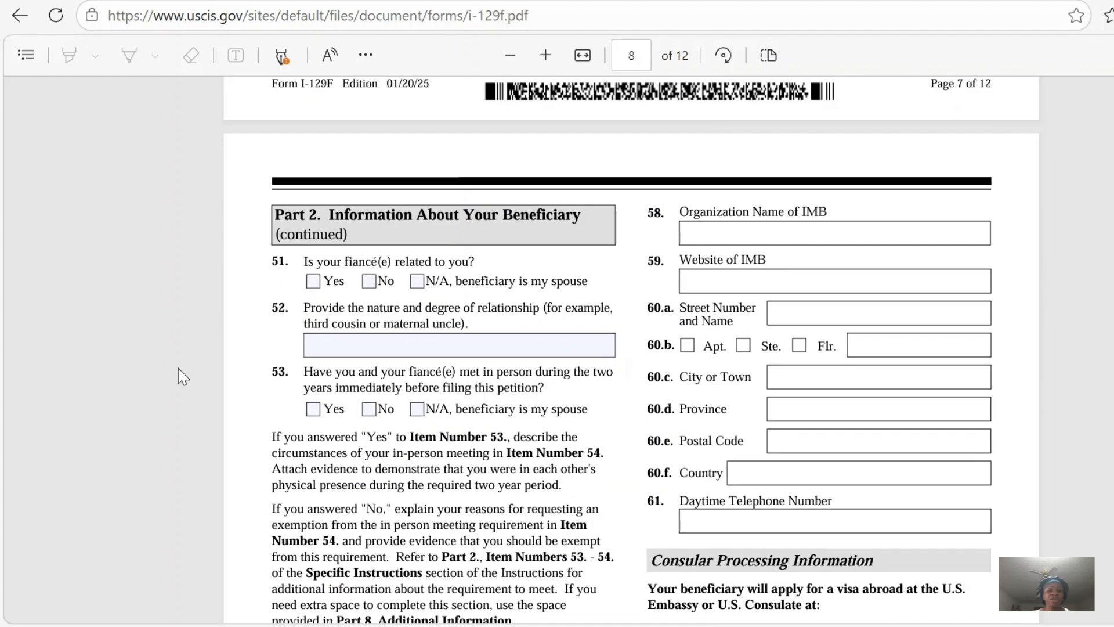
click(369, 282)
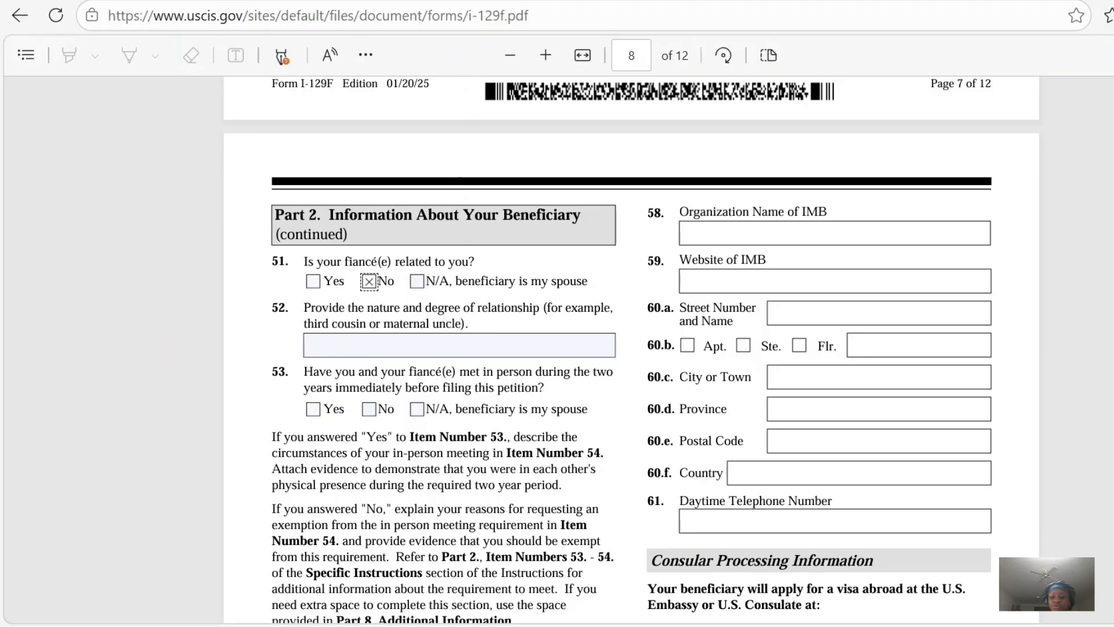
scroll(754, 499, down, 3)
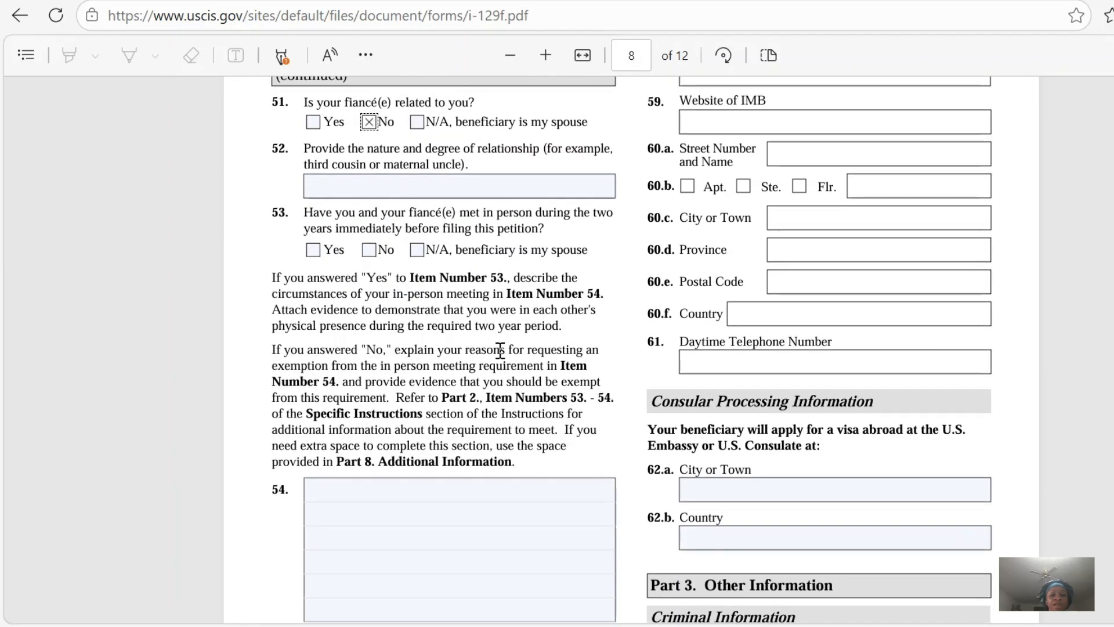
click(313, 250)
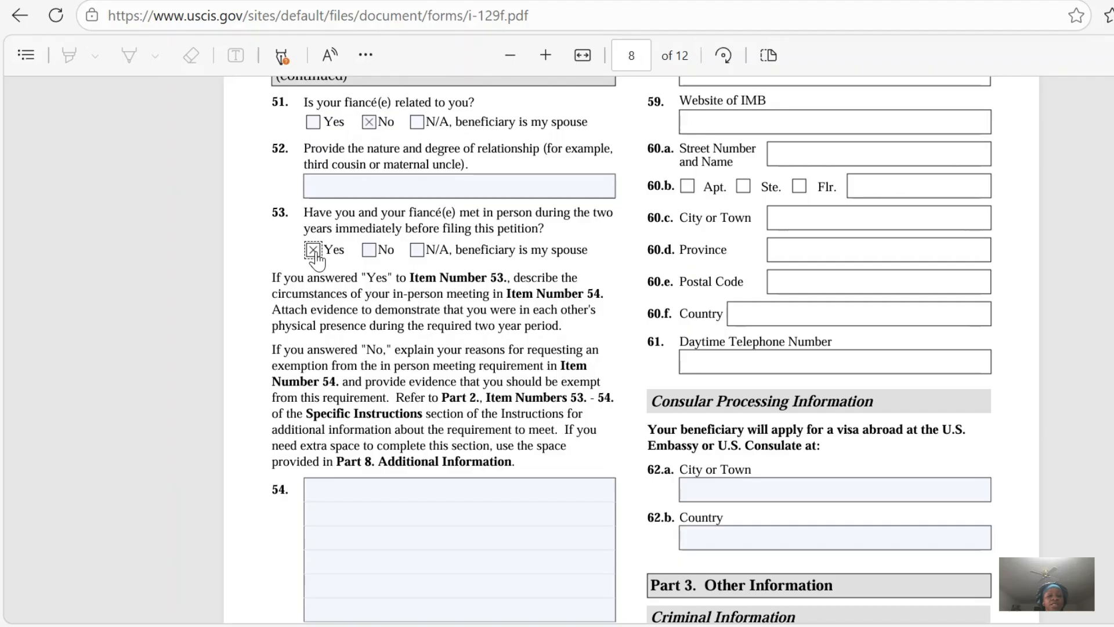
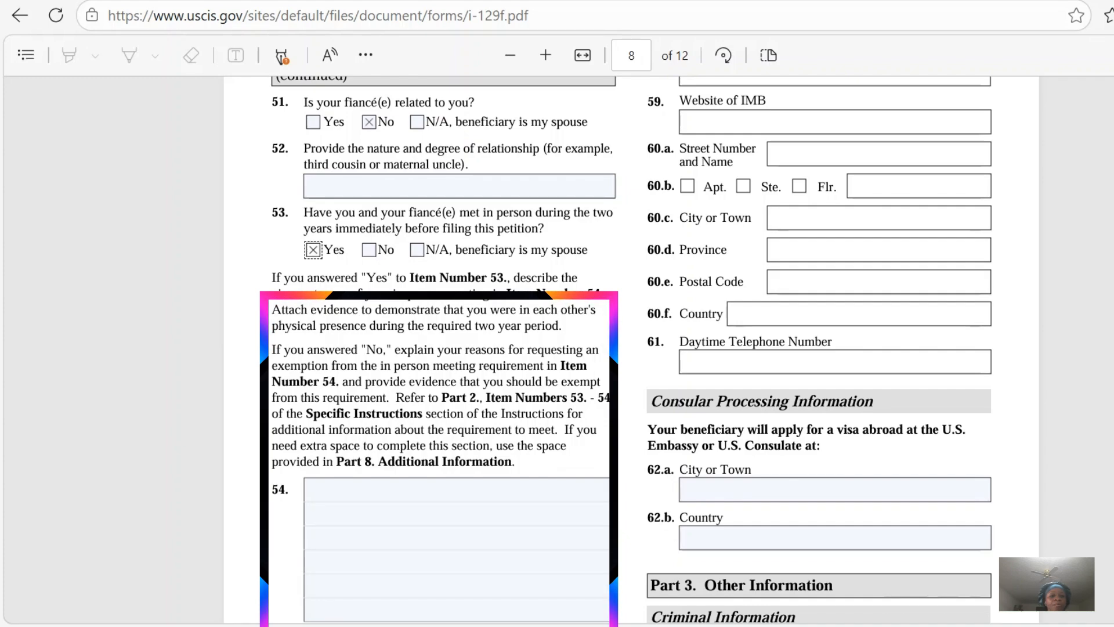
Describe the in-person meeting in item 54, stating that the petitioner first met the named fiancée at a Turkish restaurant.
scroll(595, 432, down, 3)
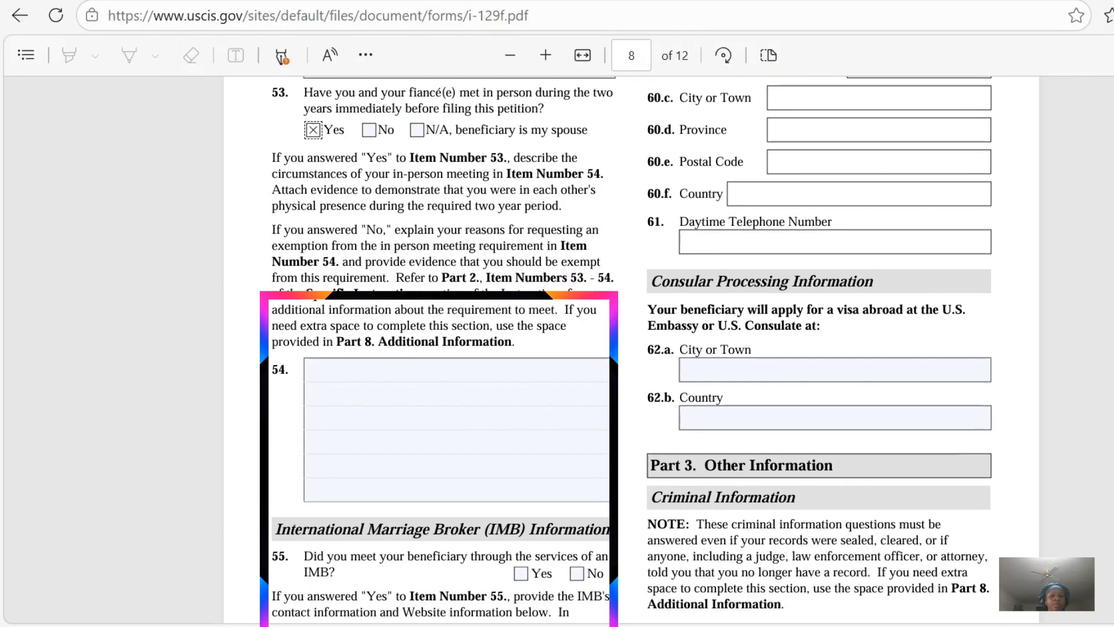
click(351, 373)
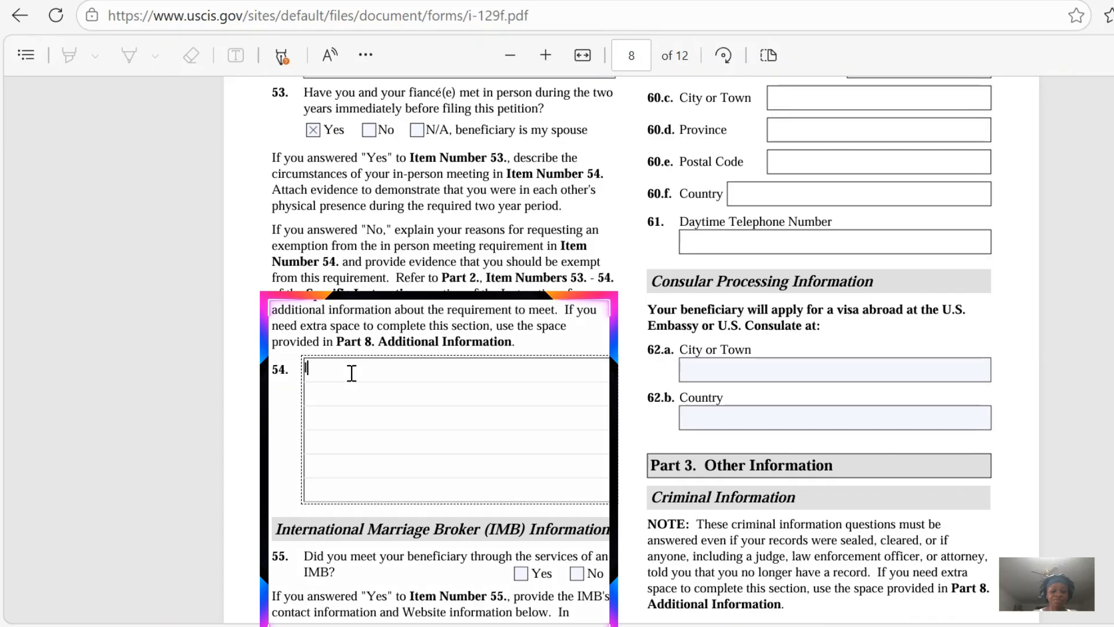
text(I FIRST)
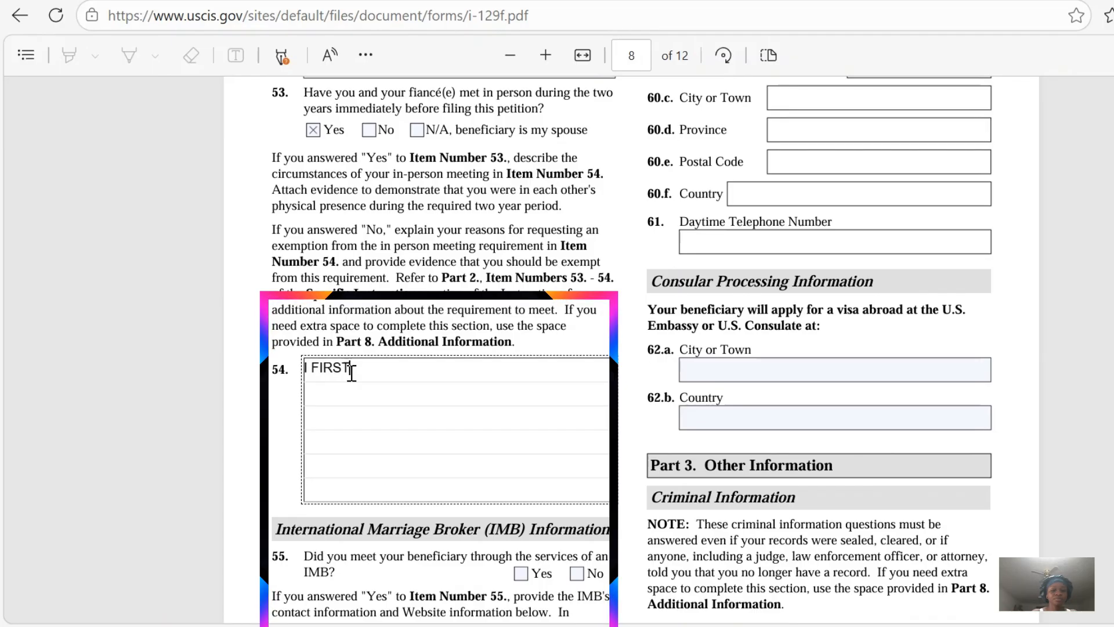
text( MET )
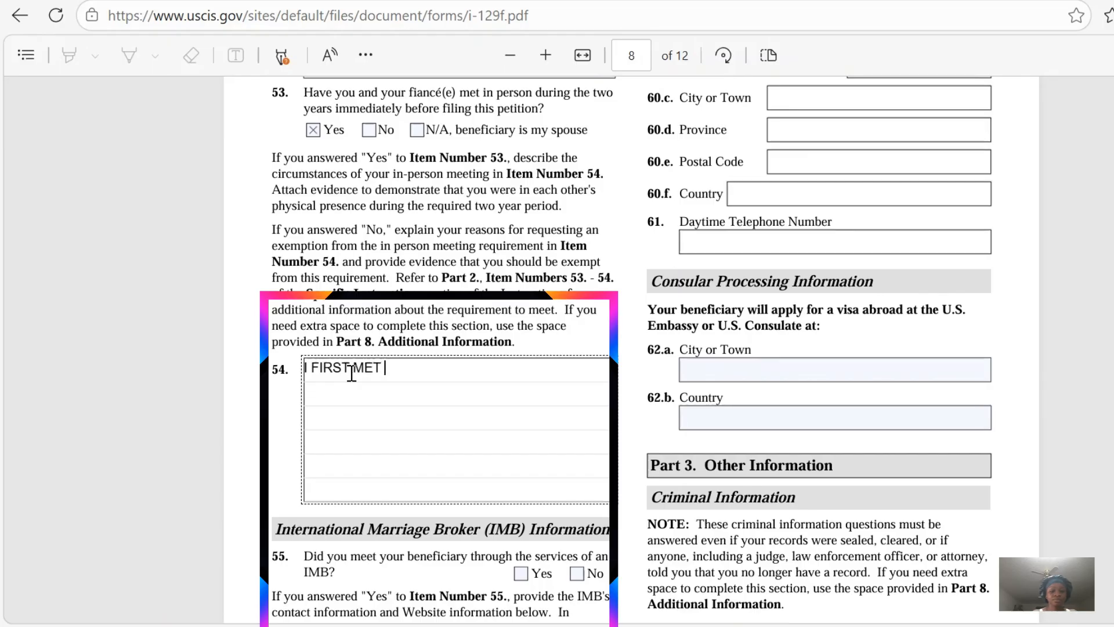
text(WITH MARTHA MY)
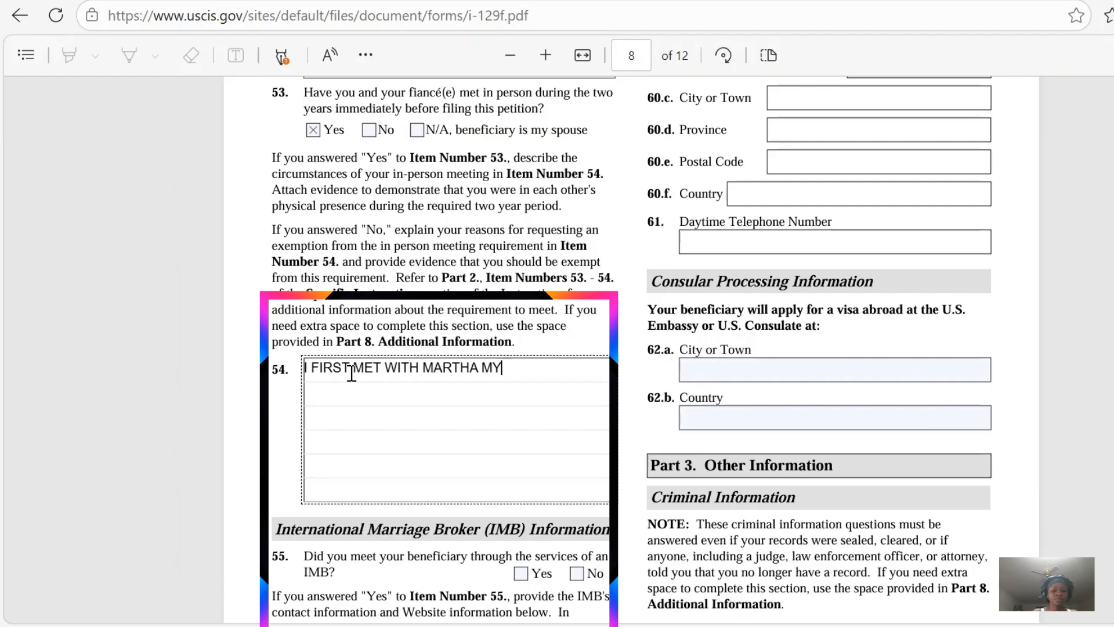
text( FIANCEE)
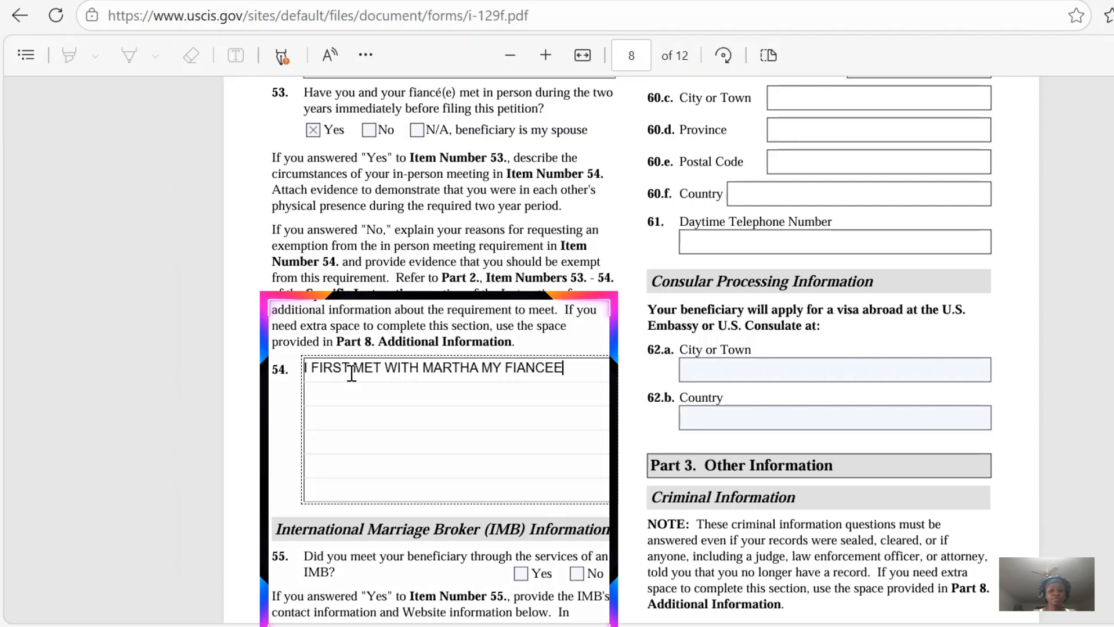
text( AT)
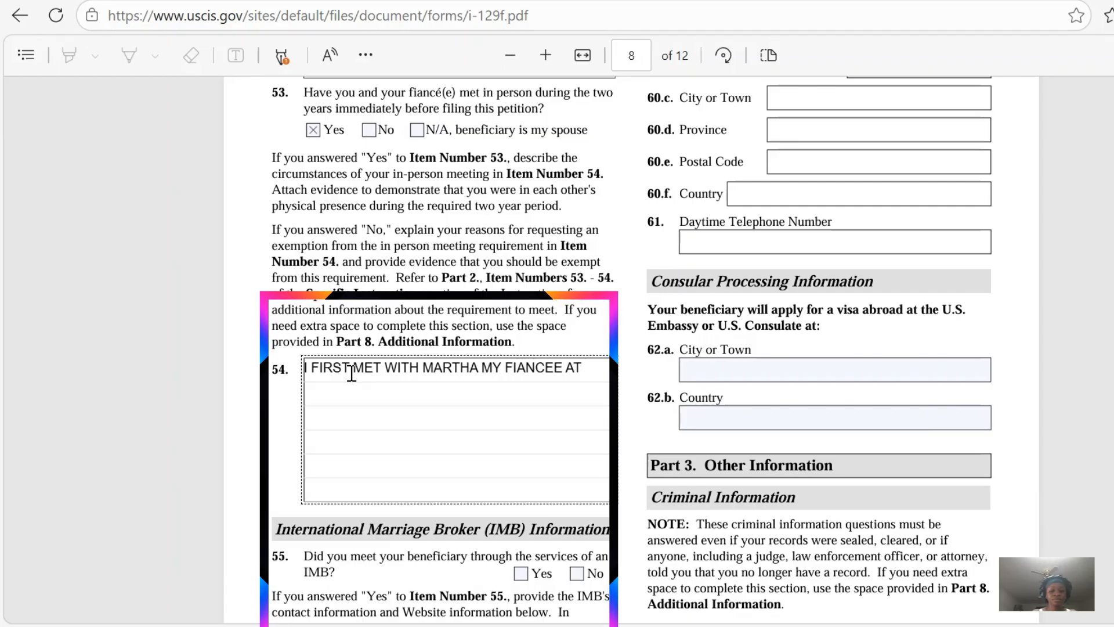
text( A TURKISH RESTAURANT)
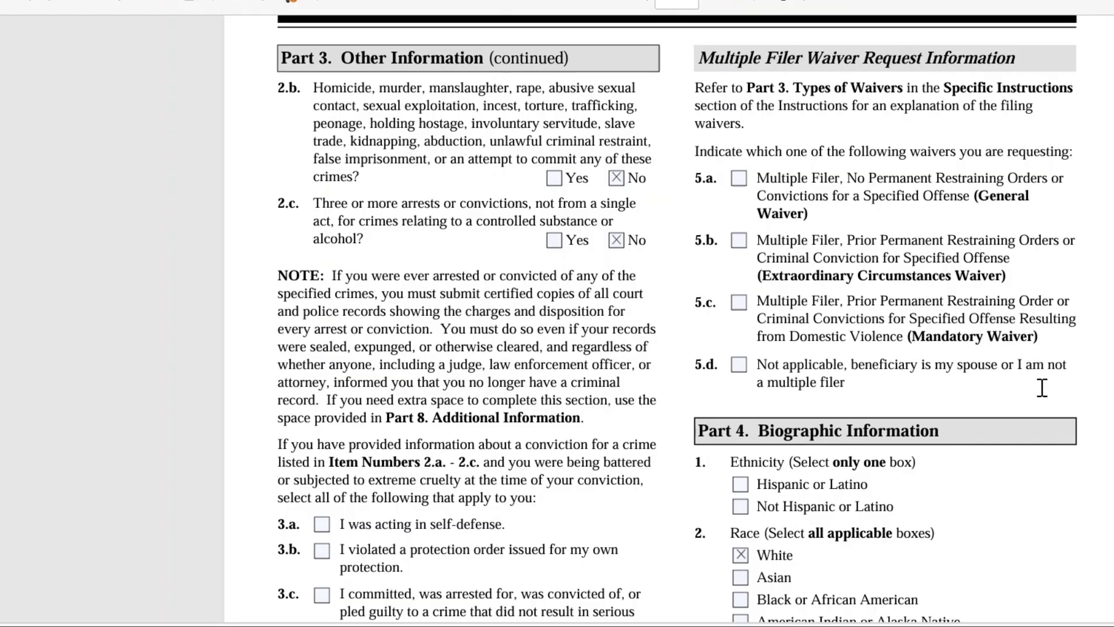
Mark item 5.d as not applicable in Part 3 and set the height in Part 4 to 6 feet 3 inches.
click(740, 365)
scroll(677, 319, down, 5)
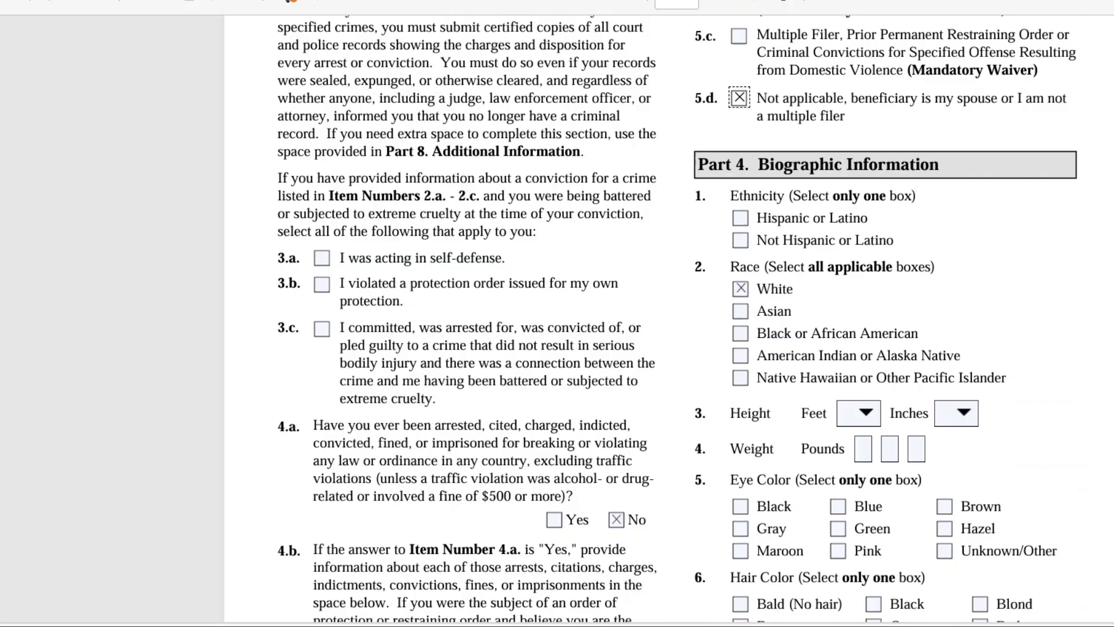
scroll(677, 319, down, 3)
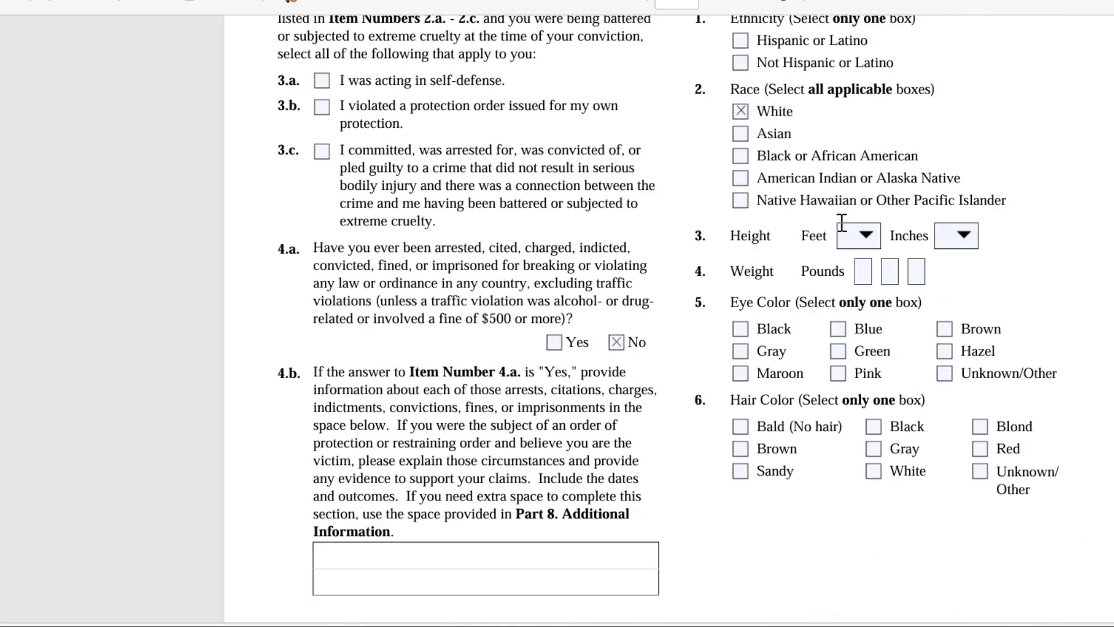
click(867, 244)
click(866, 244)
click(866, 244)
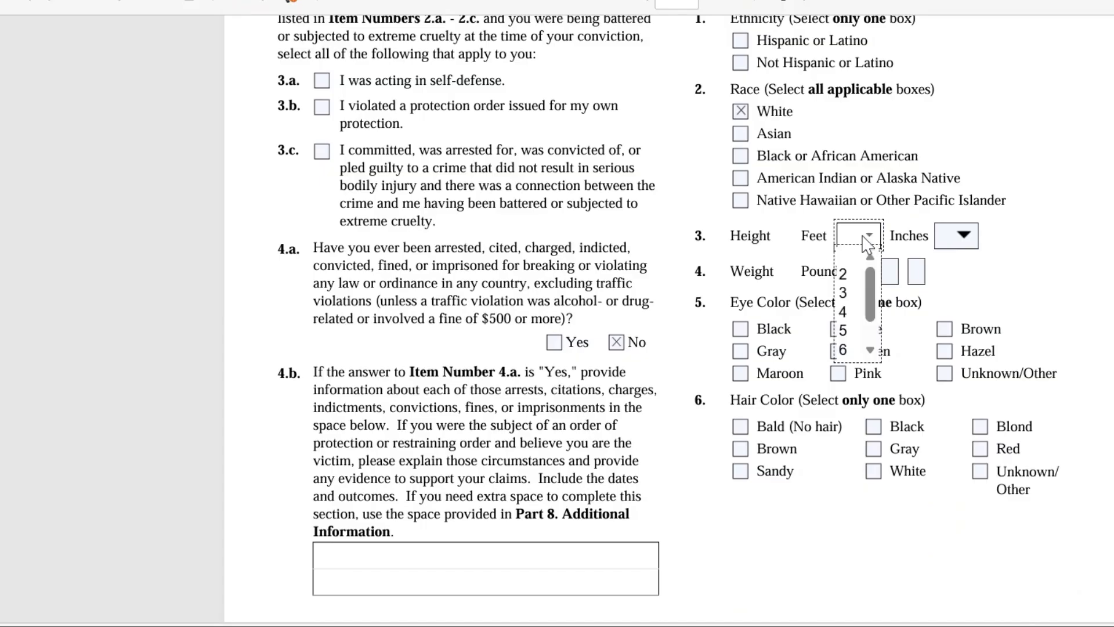
click(848, 344)
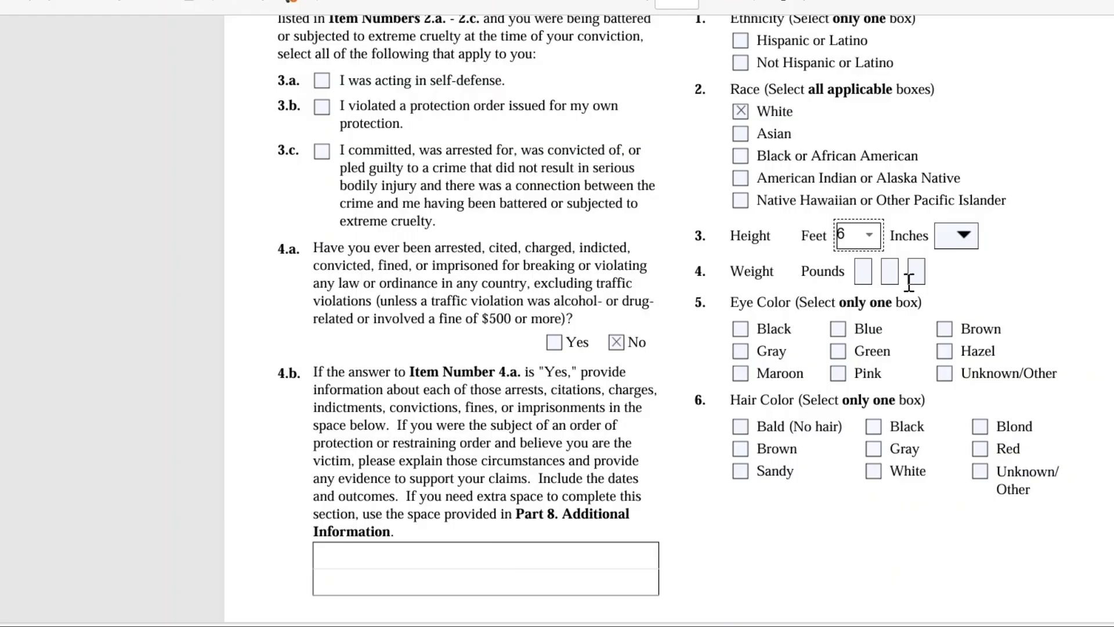
click(965, 241)
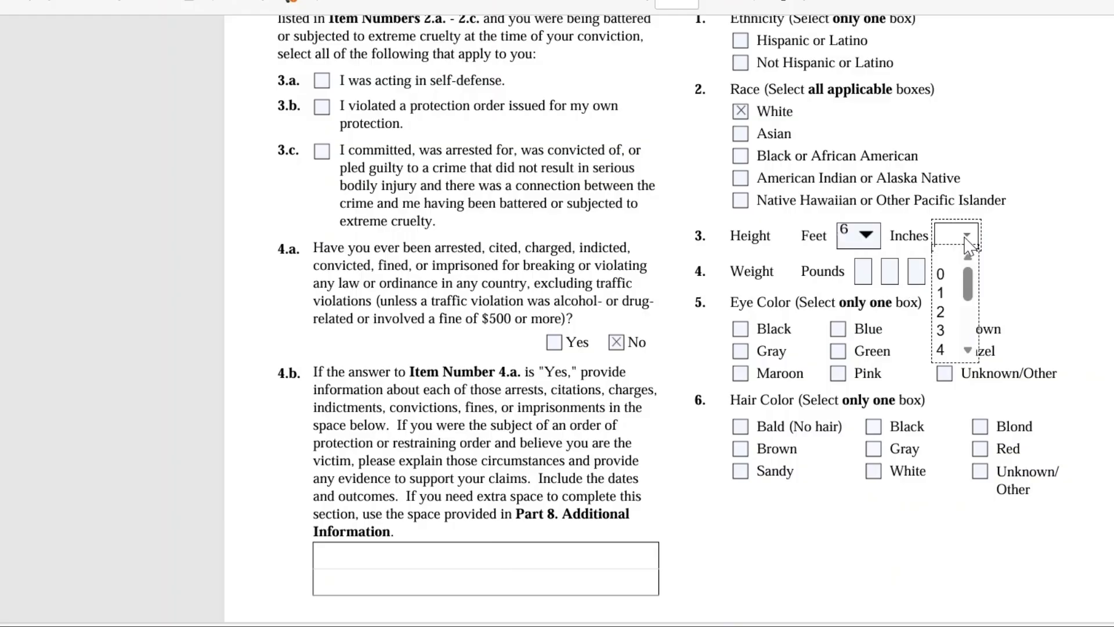
click(941, 331)
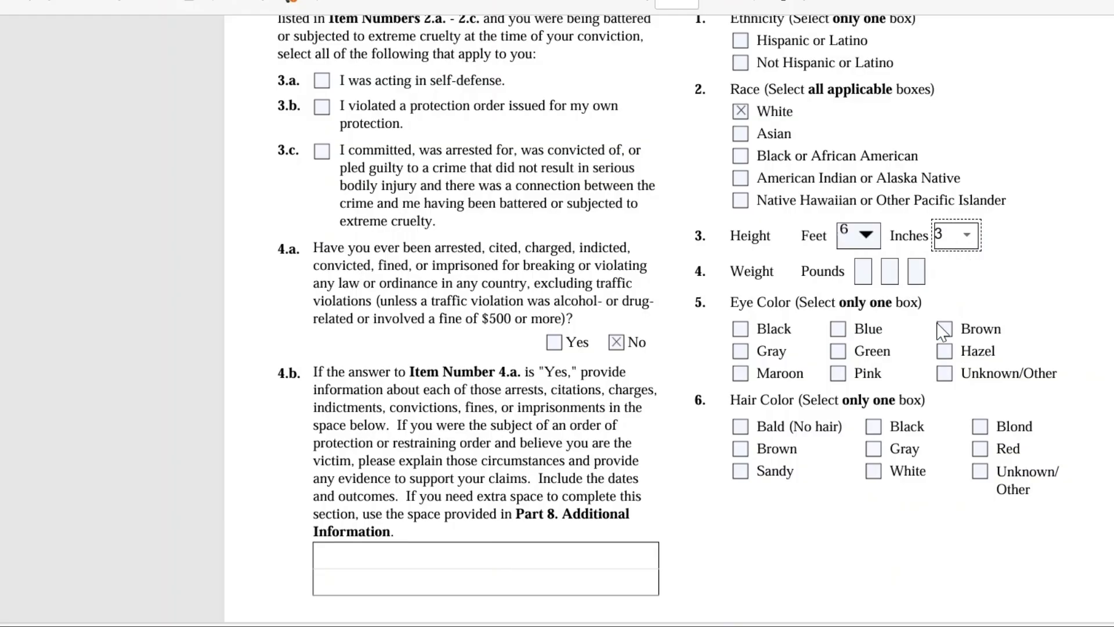
Enter a weight of 159 pounds in item 4 of the biographic information.
click(863, 269)
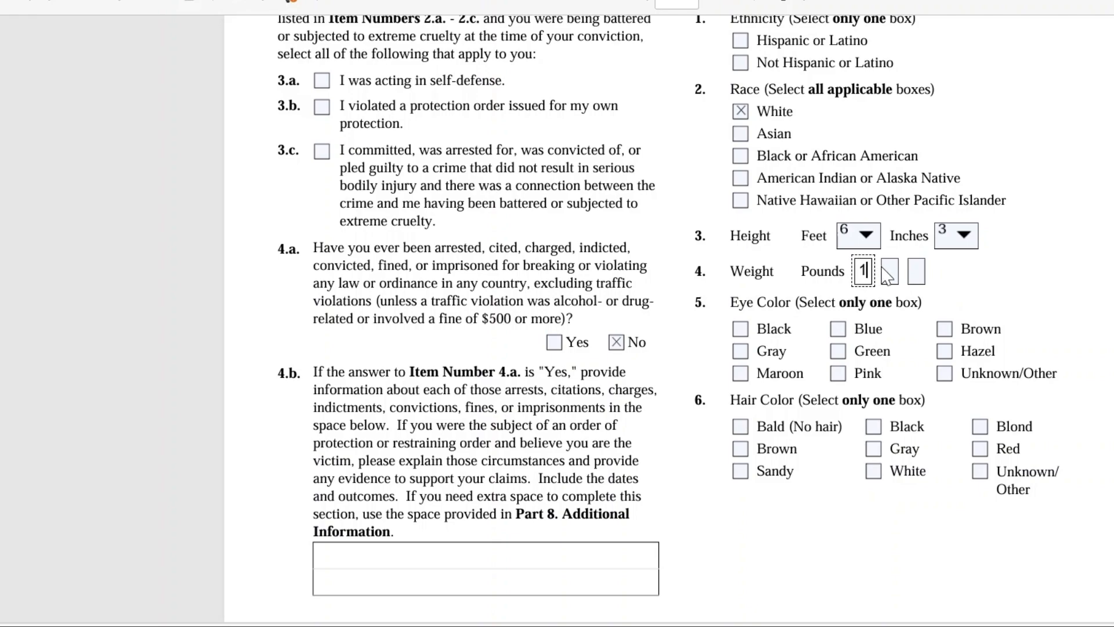
click(887, 270)
text(5)
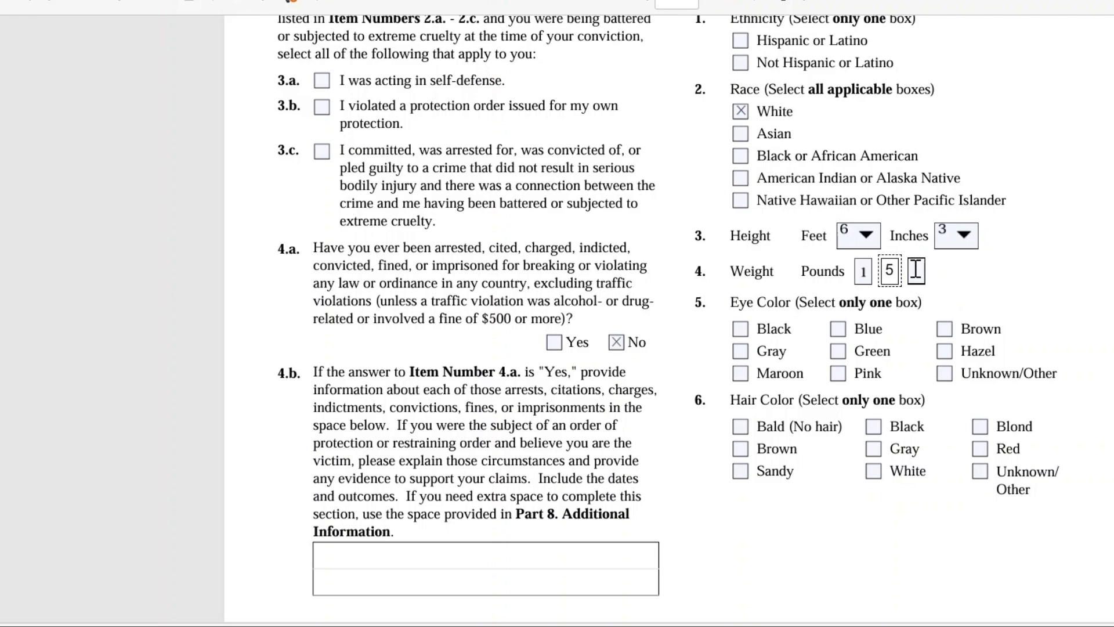
click(916, 270)
text(9)
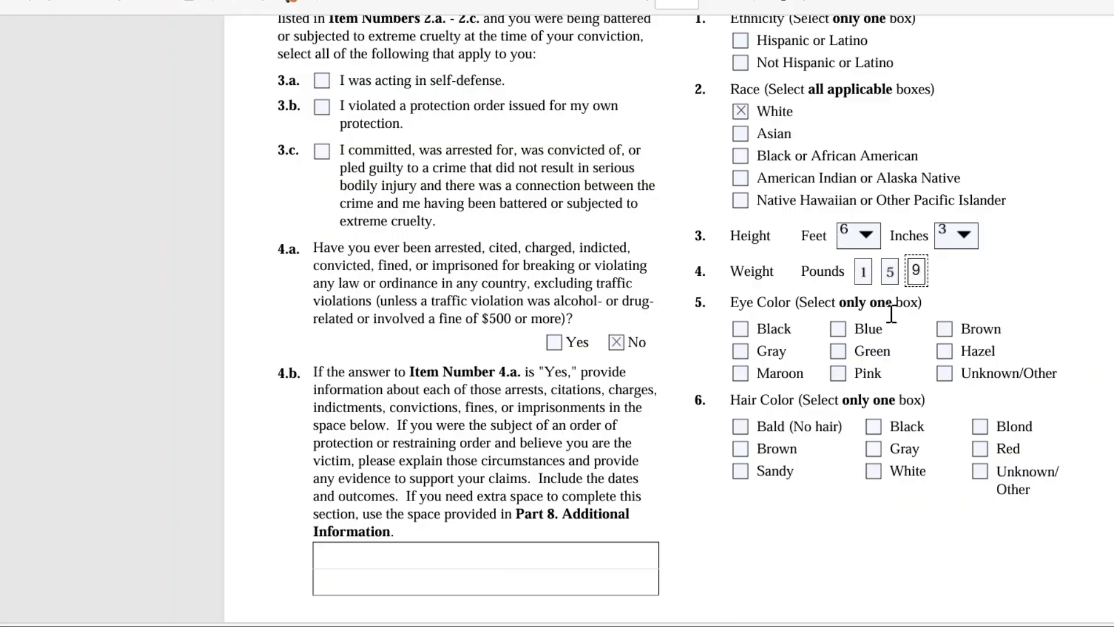
Select Black as the eye color in item 5 and Brown as the hair color in item 6.
click(741, 329)
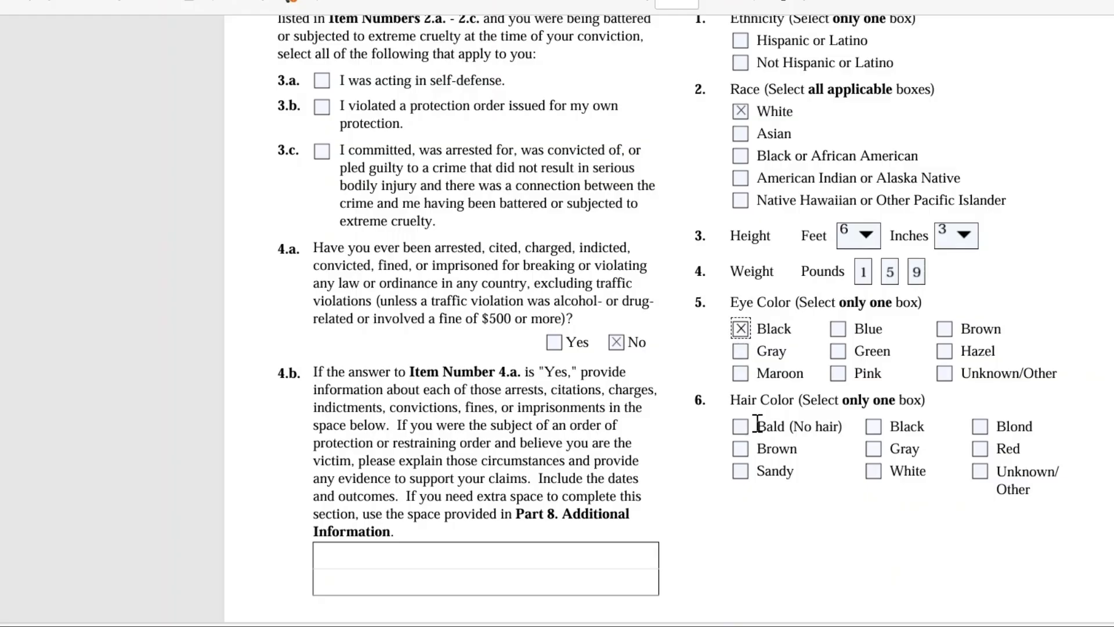
click(742, 449)
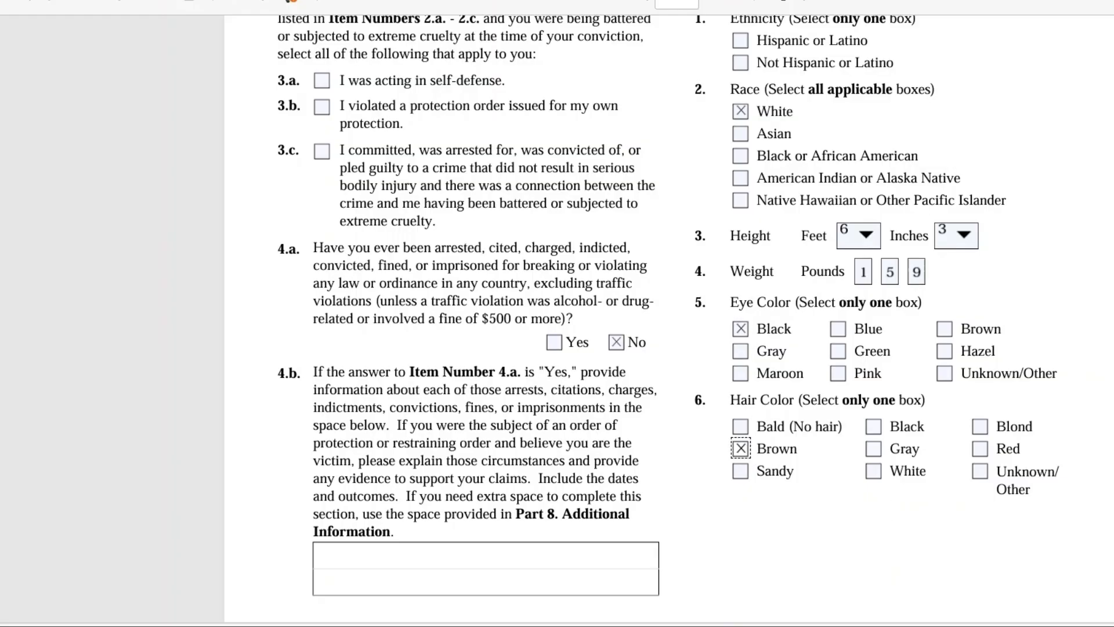
Check the petitioner's contact information in Part 5 and enter 02/03/2026 as the petitioner's date of signature.
scroll(667, 319, down, 4)
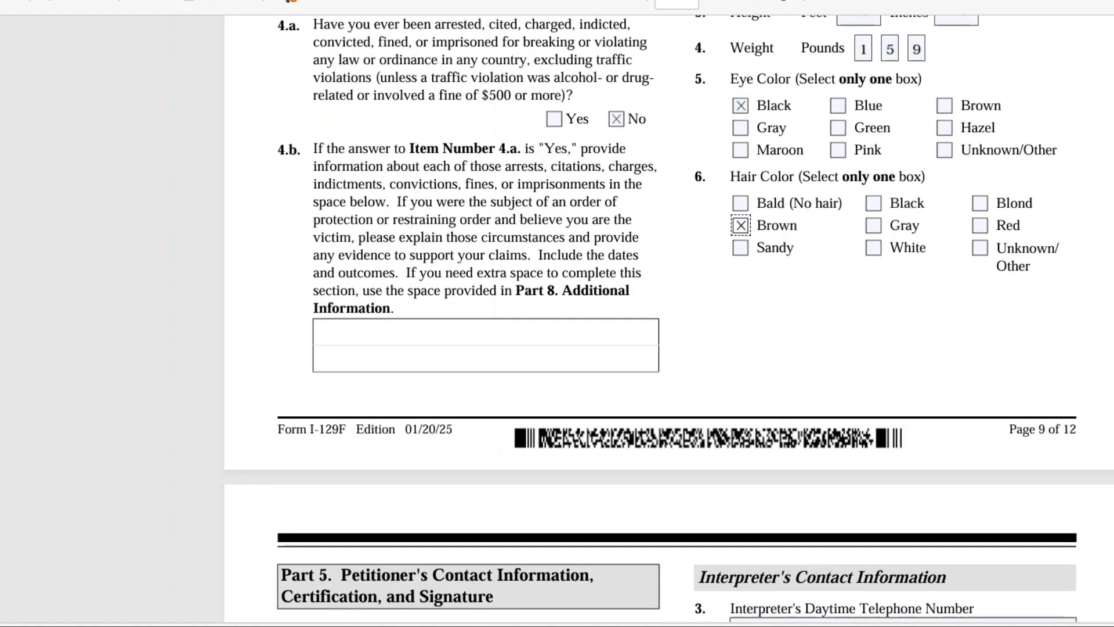
scroll(667, 319, down, 7)
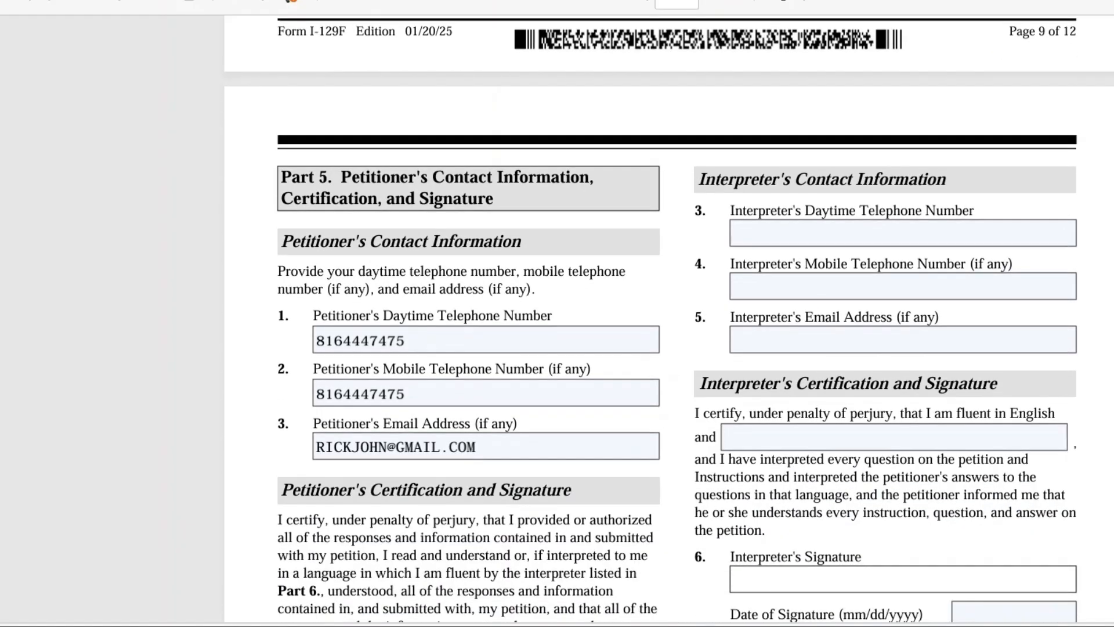
scroll(668, 319, down, 1)
scroll(667, 319, down, 1)
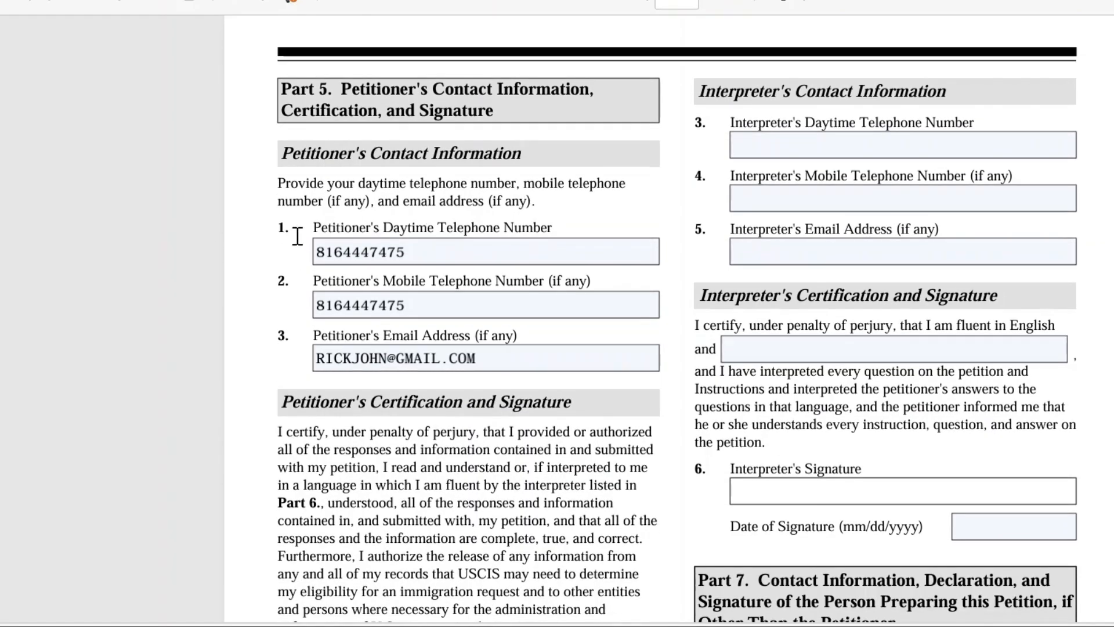
click(316, 251)
click(323, 303)
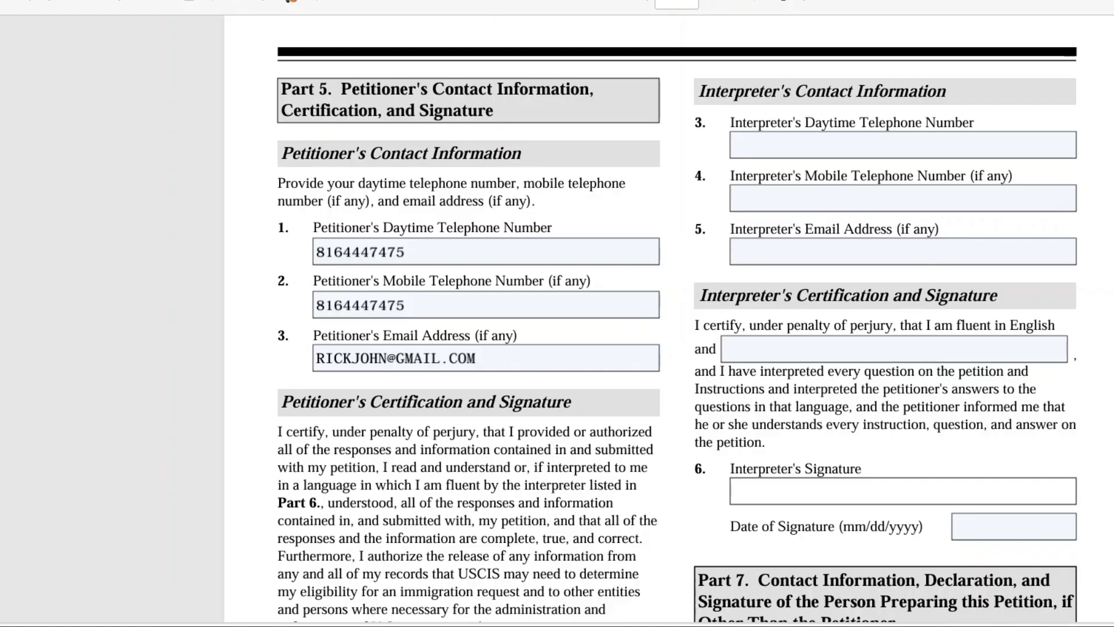
scroll(677, 319, down, 5)
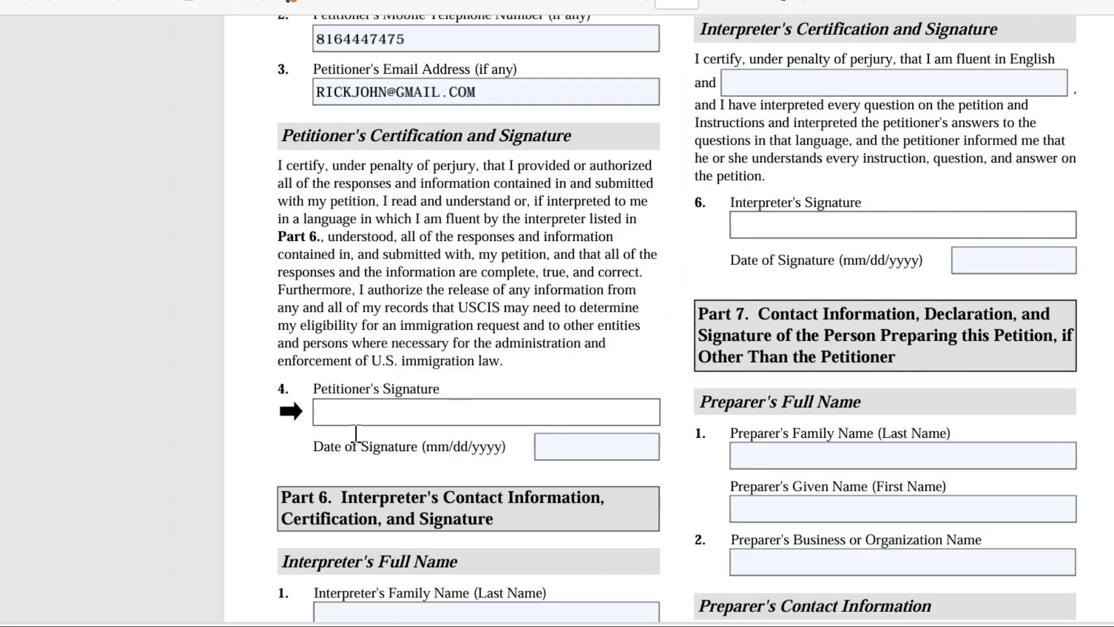
click(547, 449)
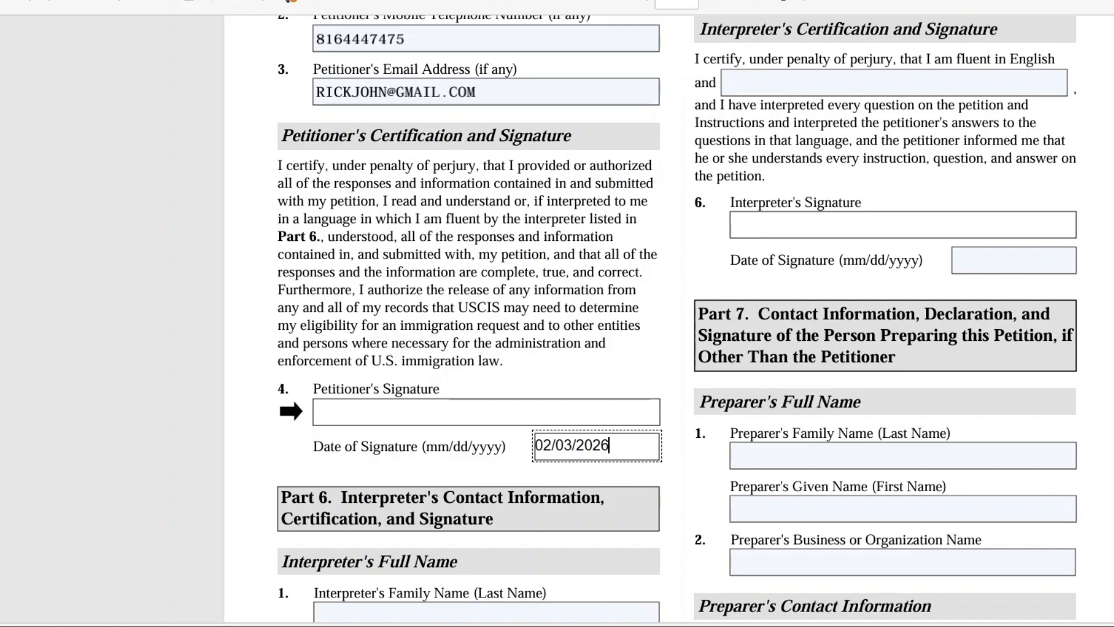
Review the petitioner's certification, the interpreter section in Part 6 and the preparer section in Part 7.
scroll(677, 318, down, 3)
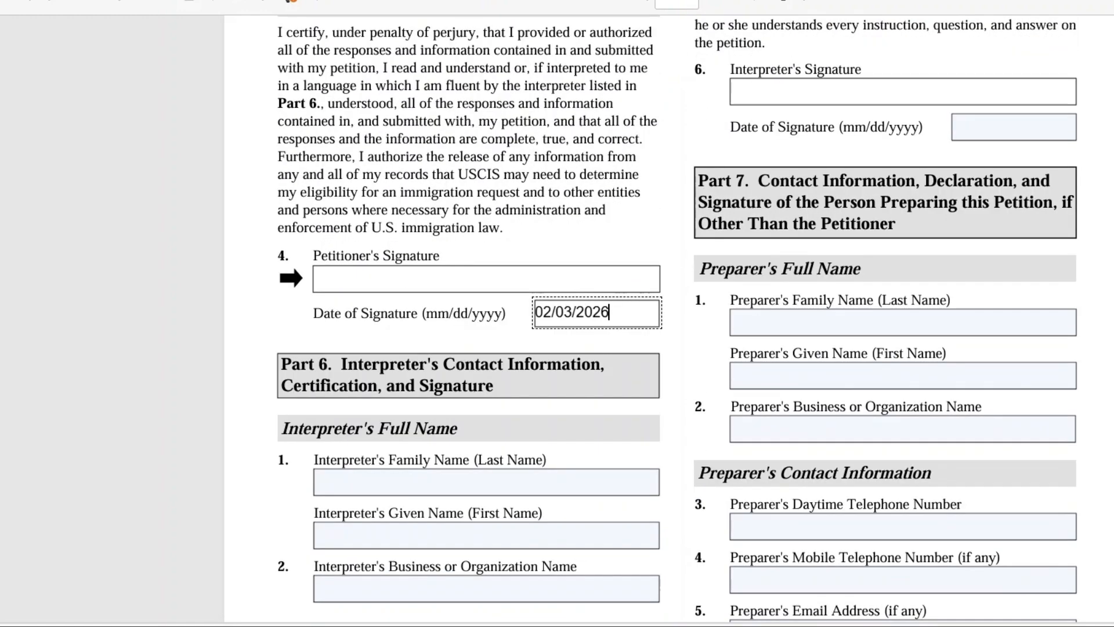
scroll(677, 318, down, 1)
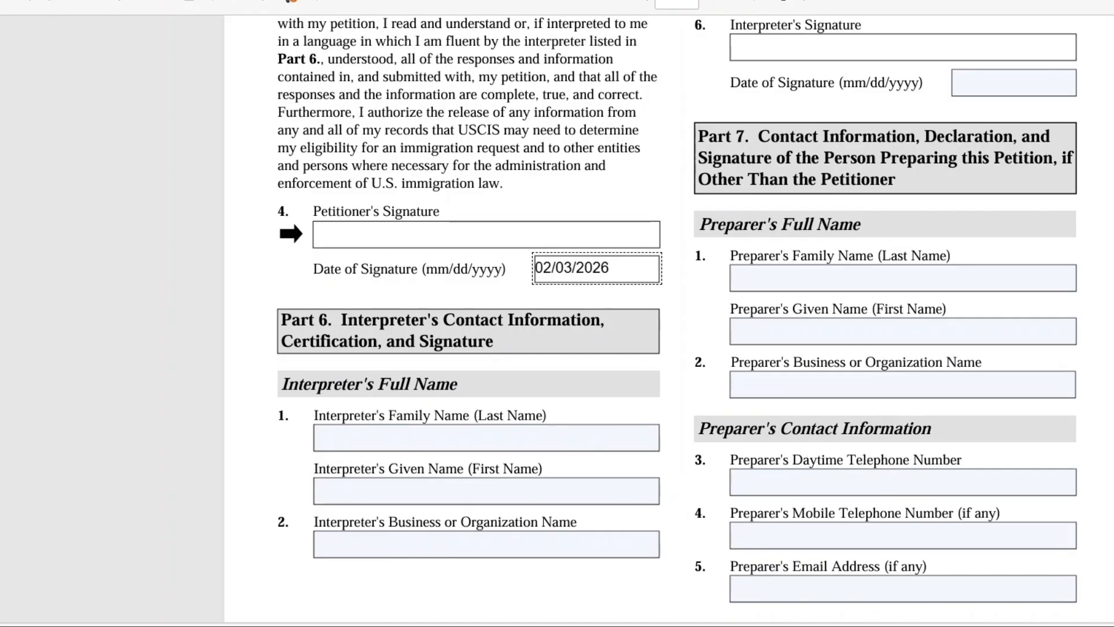
scroll(667, 314, down, 3)
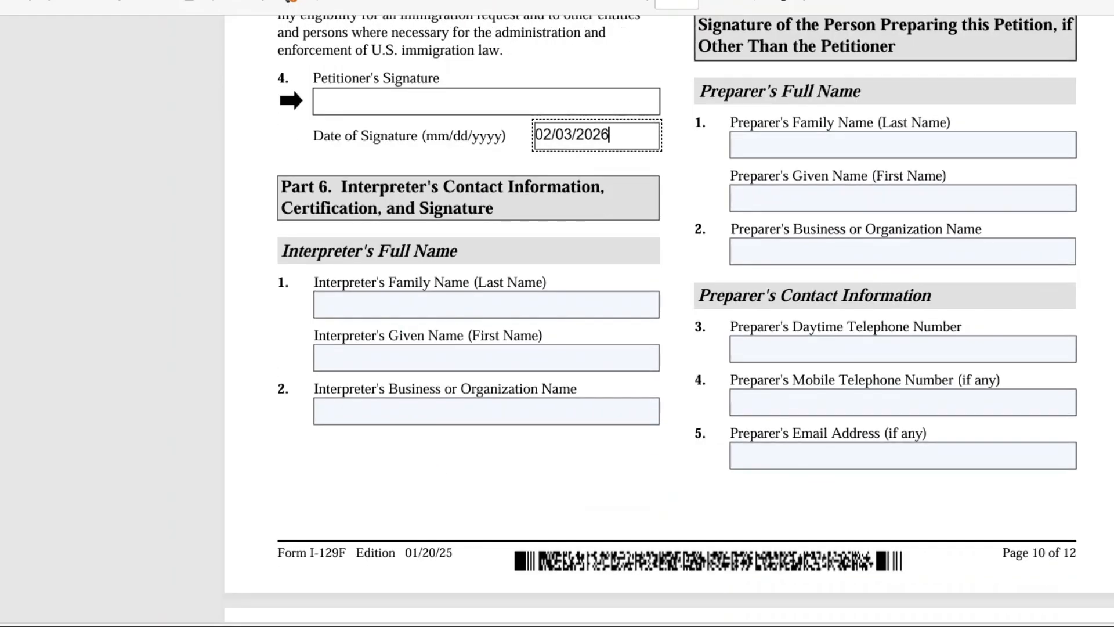
scroll(668, 313, up, 6)
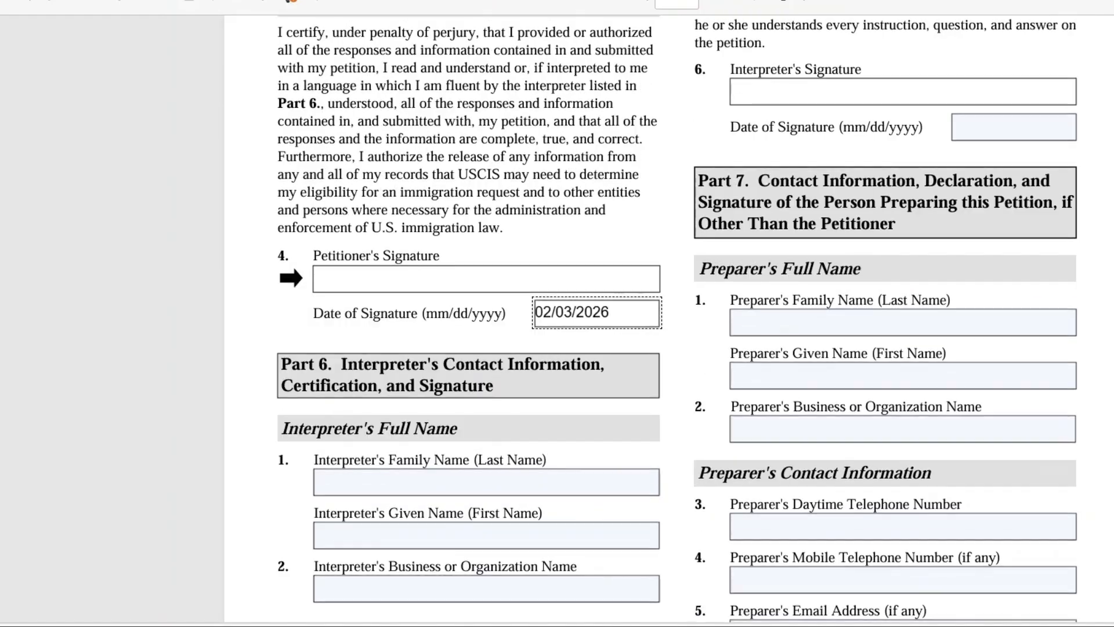
scroll(644, 133, up, 6)
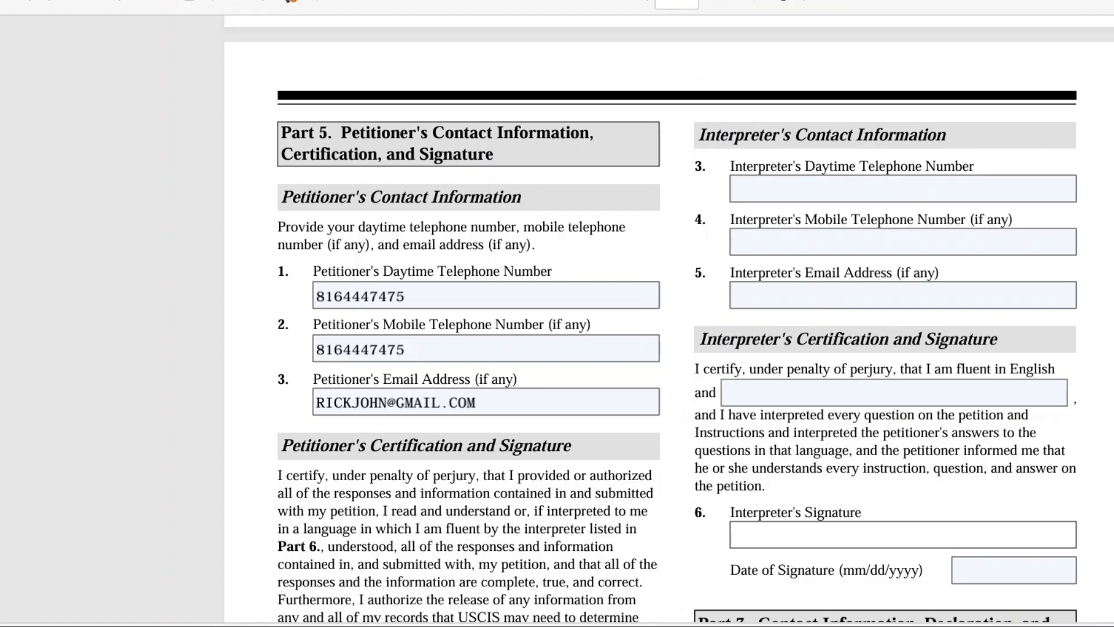
scroll(667, 325, down, 5)
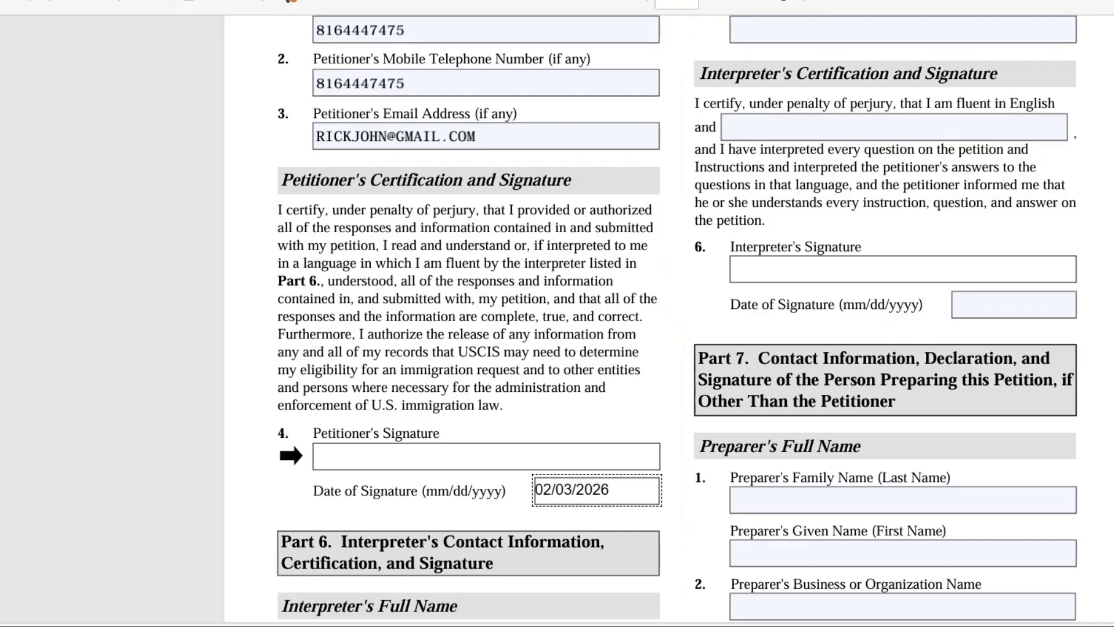
scroll(677, 318, down, 4)
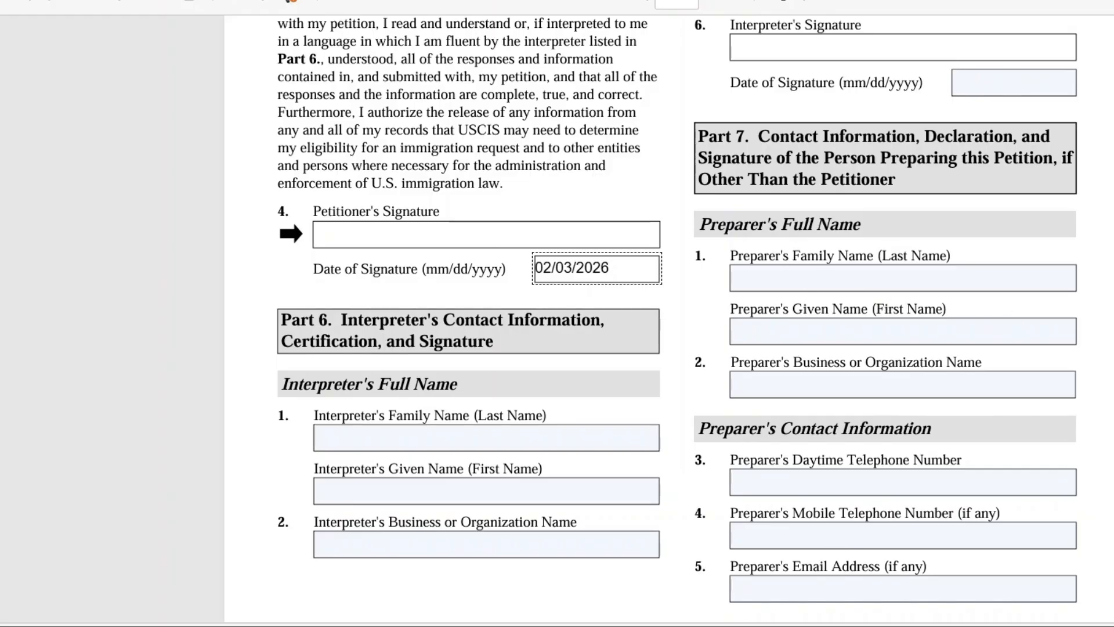
scroll(677, 309, down, 5)
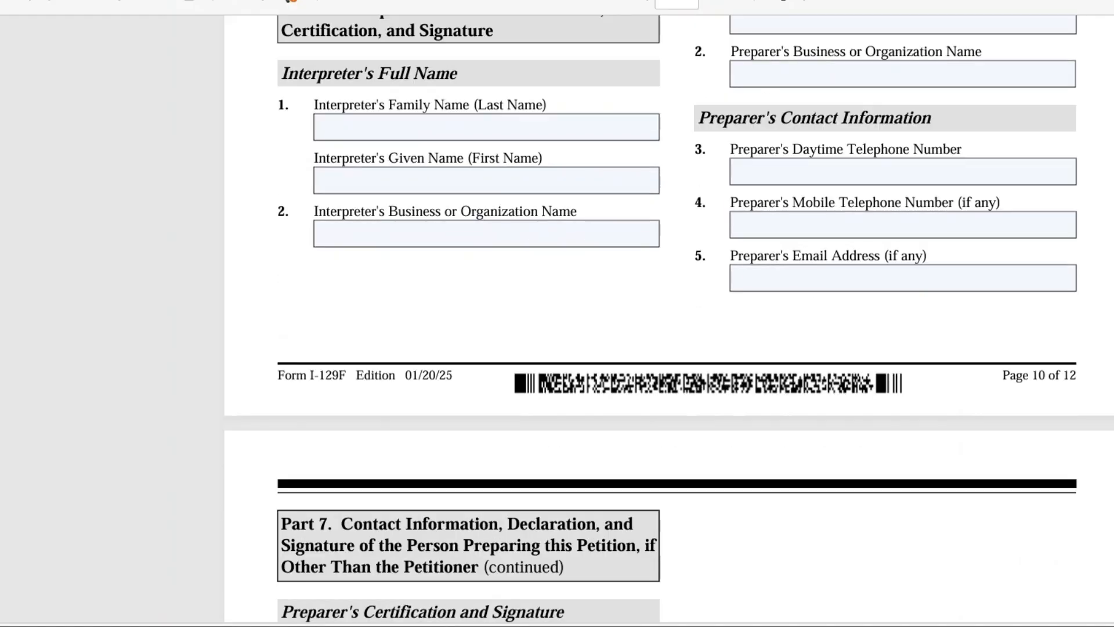
scroll(677, 309, down, 7)
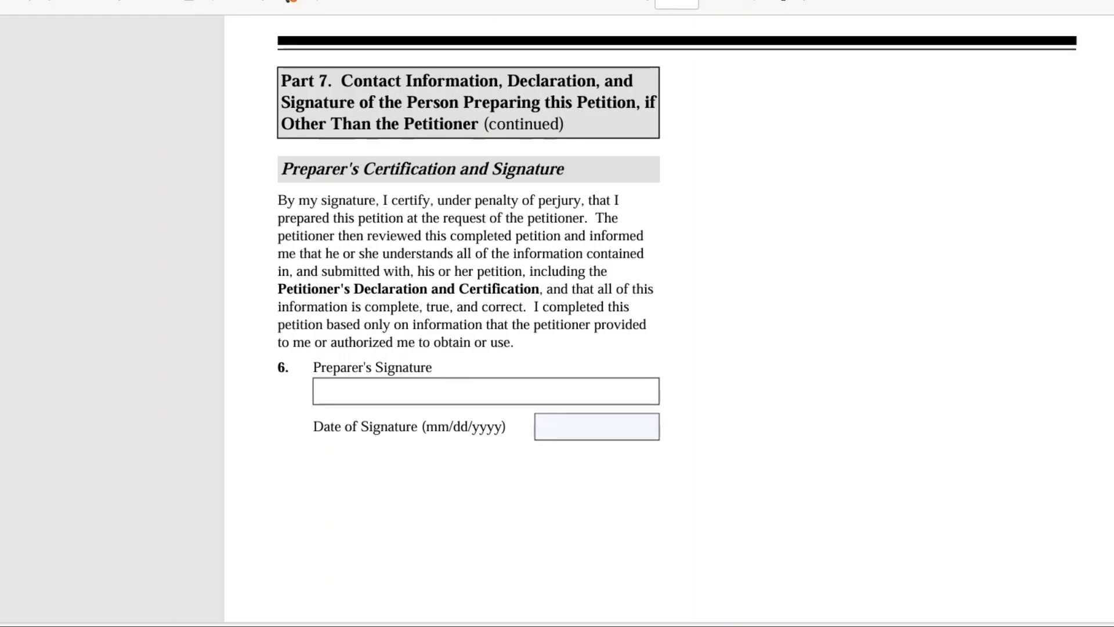
scroll(581, 314, down, 7)
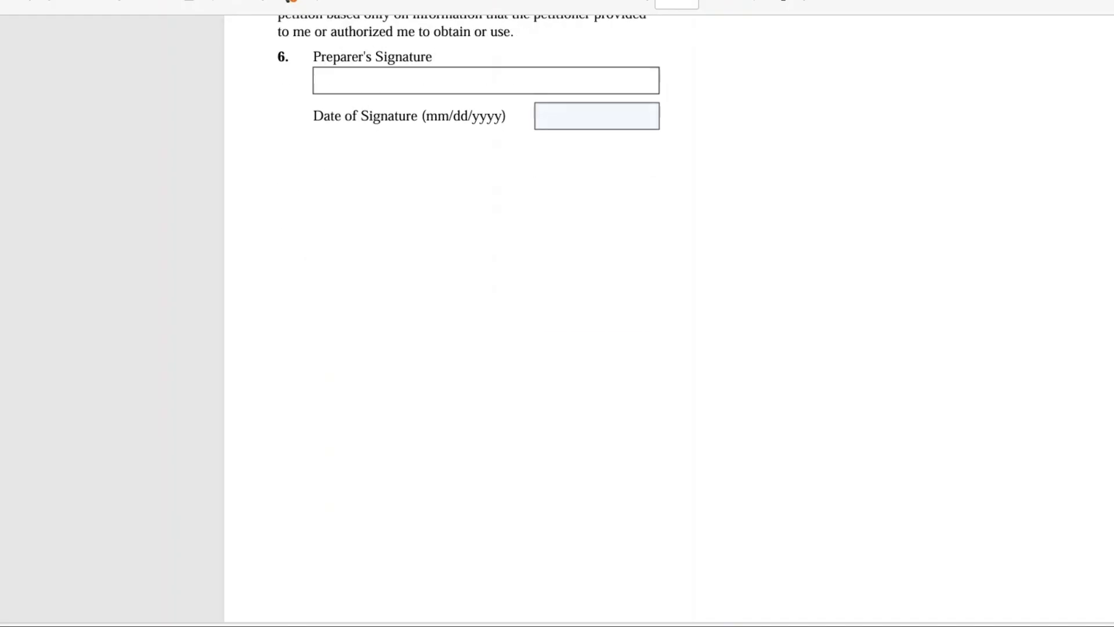
Examine the Part 8 Additional Information page, including its name, page number, part number and item number fields.
scroll(668, 314, down, 10)
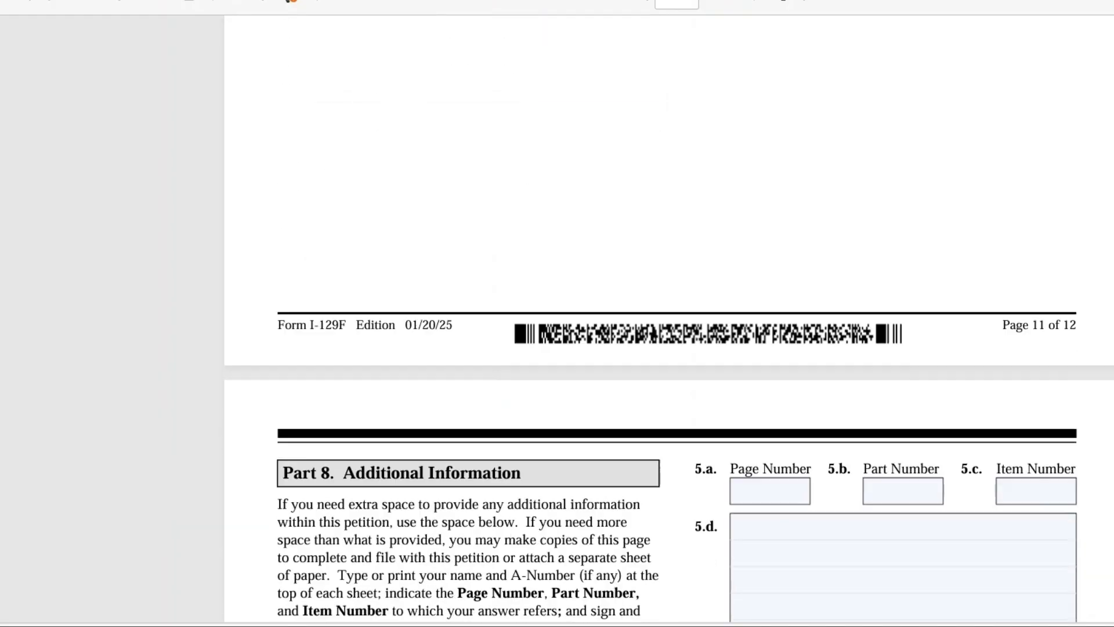
scroll(668, 313, down, 4)
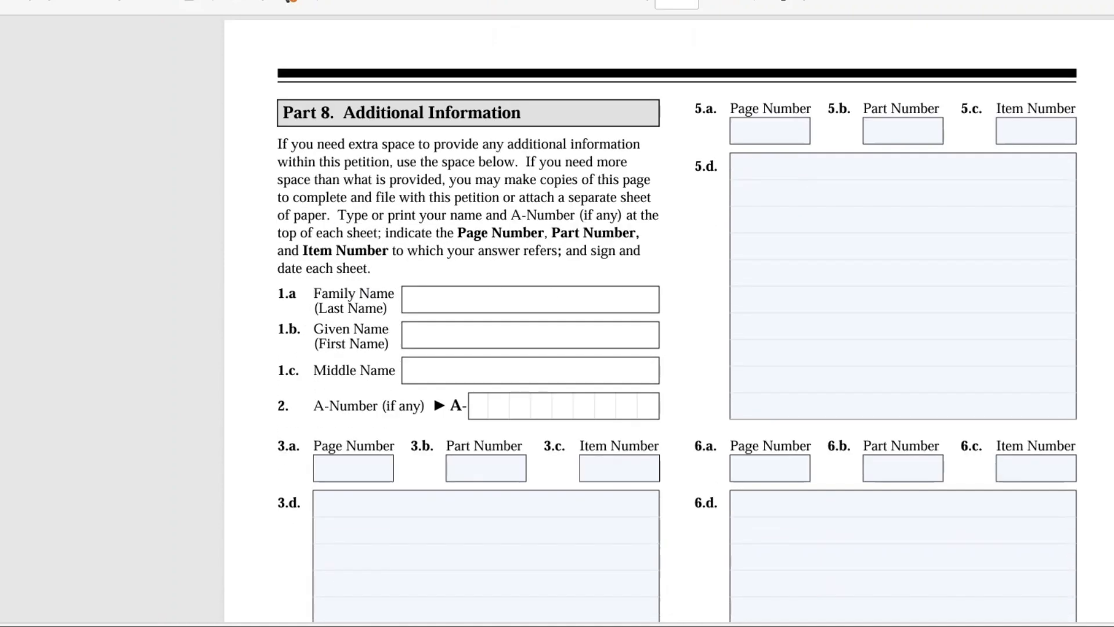
scroll(668, 313, down, 1)
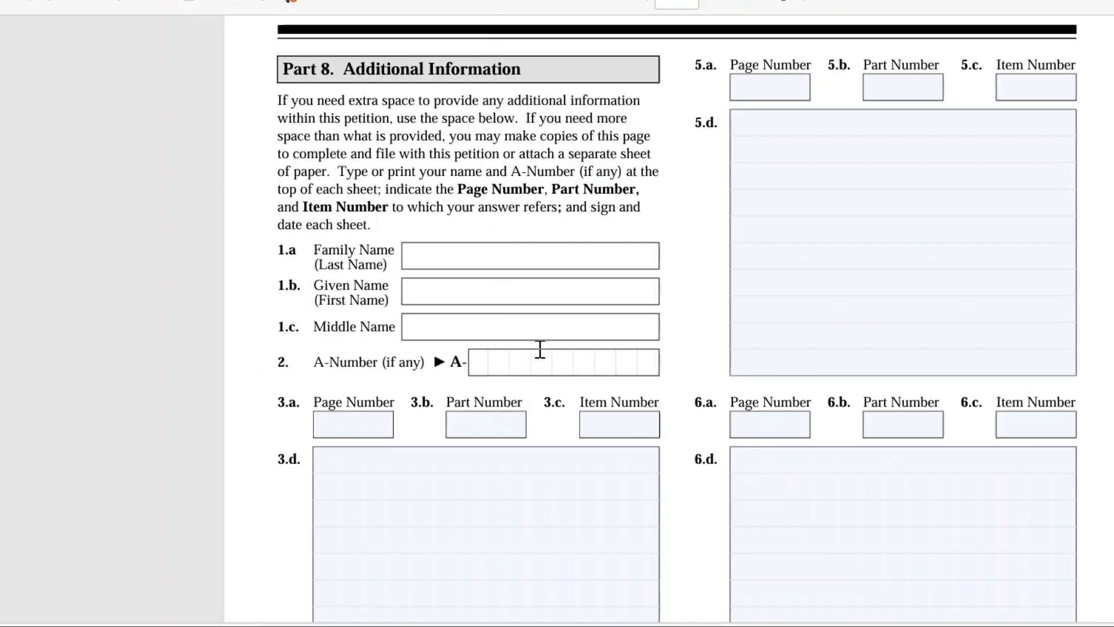
click(325, 431)
click(475, 426)
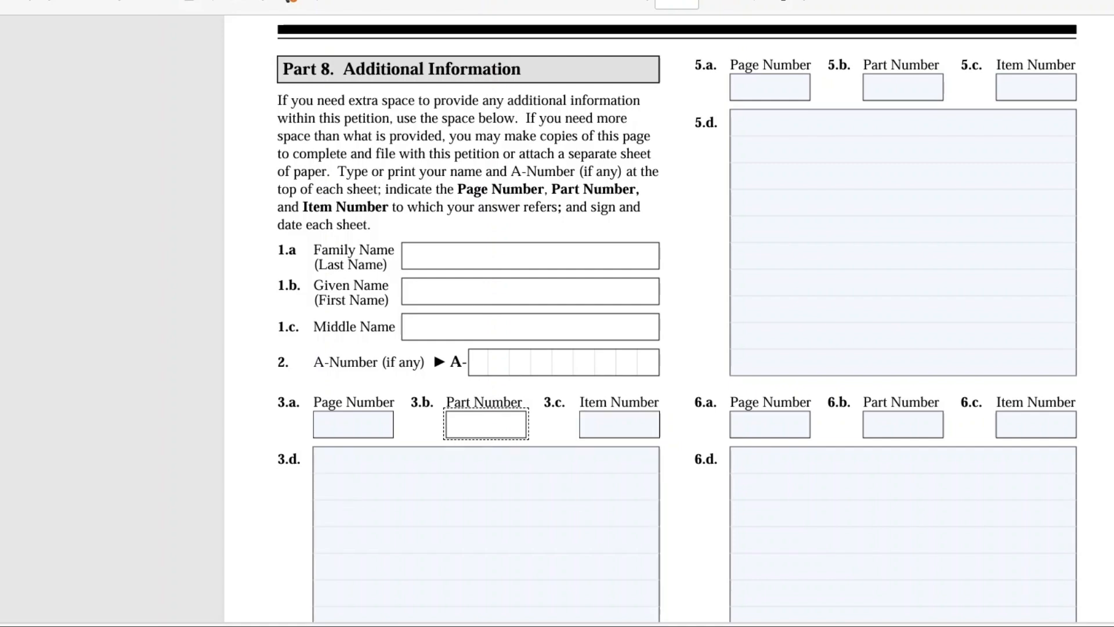
scroll(668, 319, down, 4)
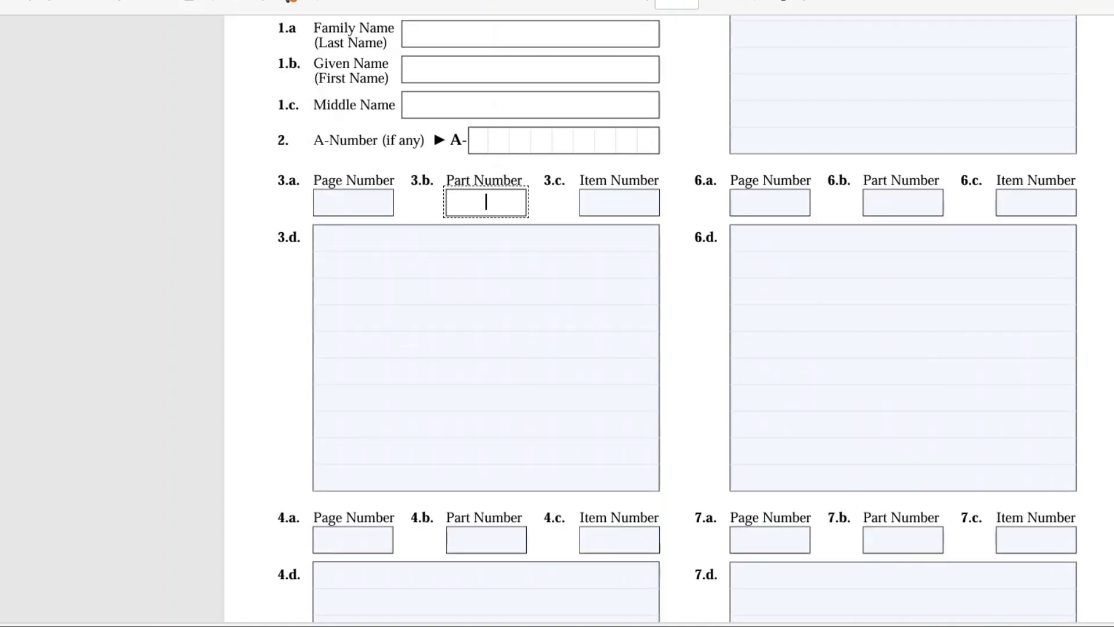